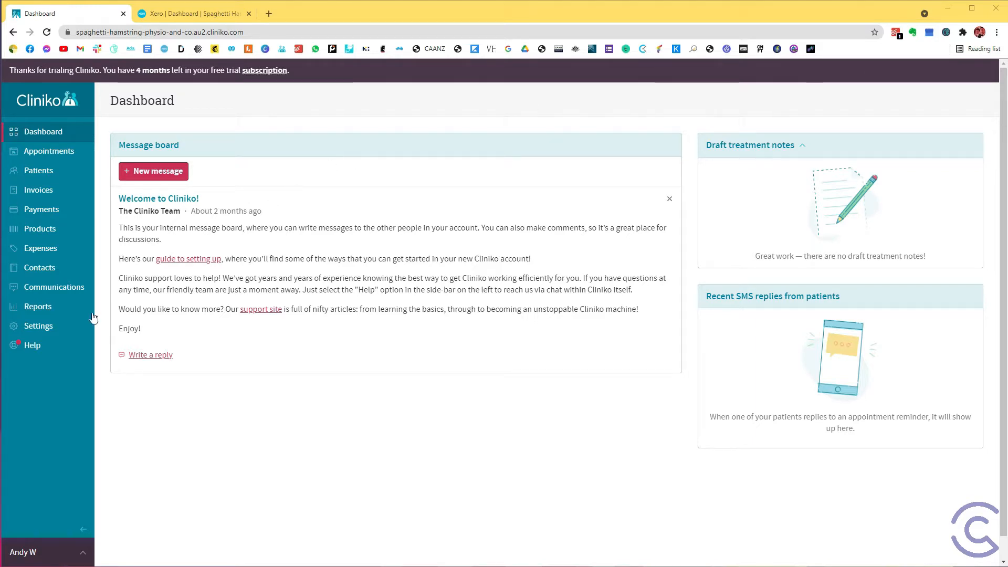
Open the integrations settings and find the section for integrating with Xero.
{"action": "left_click", "coordinate": [55, 328]}
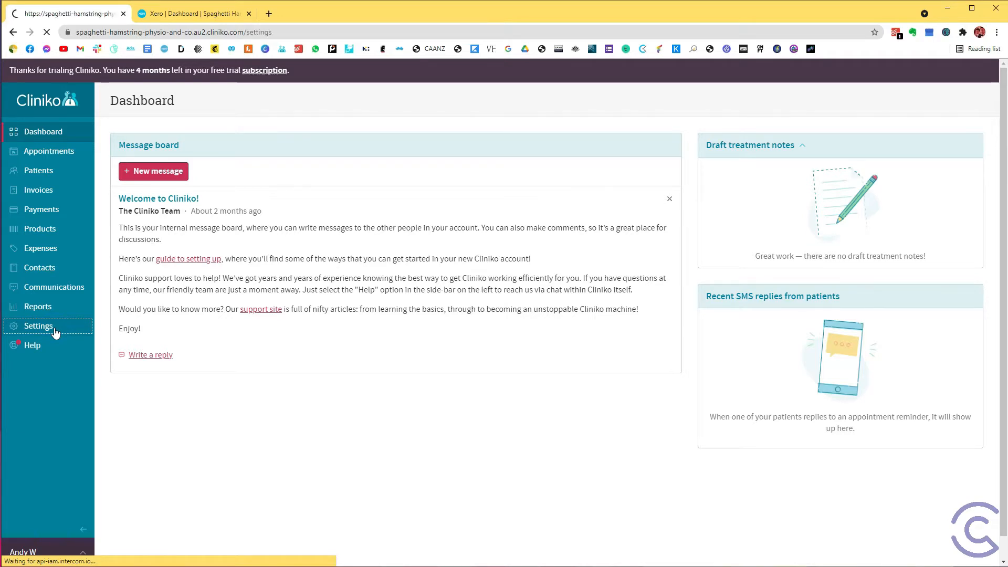
{"action": "scroll", "coordinate": [152, 382], "scroll_direction": "down", "scroll_amount": 2}
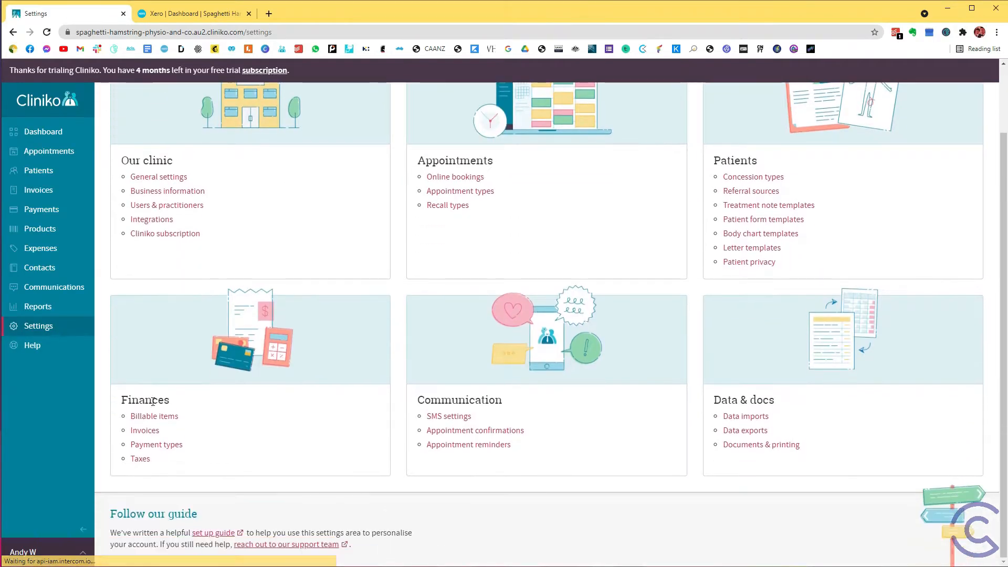
{"action": "left_click", "coordinate": [141, 220]}
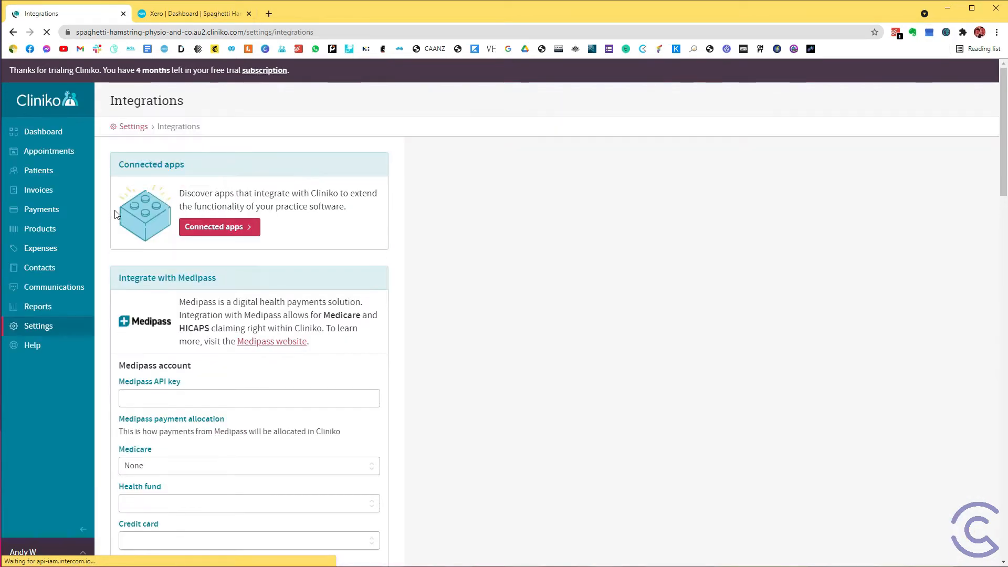
{"action": "scroll", "coordinate": [117, 215], "scroll_direction": "down", "scroll_amount": 8}
{"action": "scroll", "coordinate": [118, 217], "scroll_direction": "down", "scroll_amount": 9}
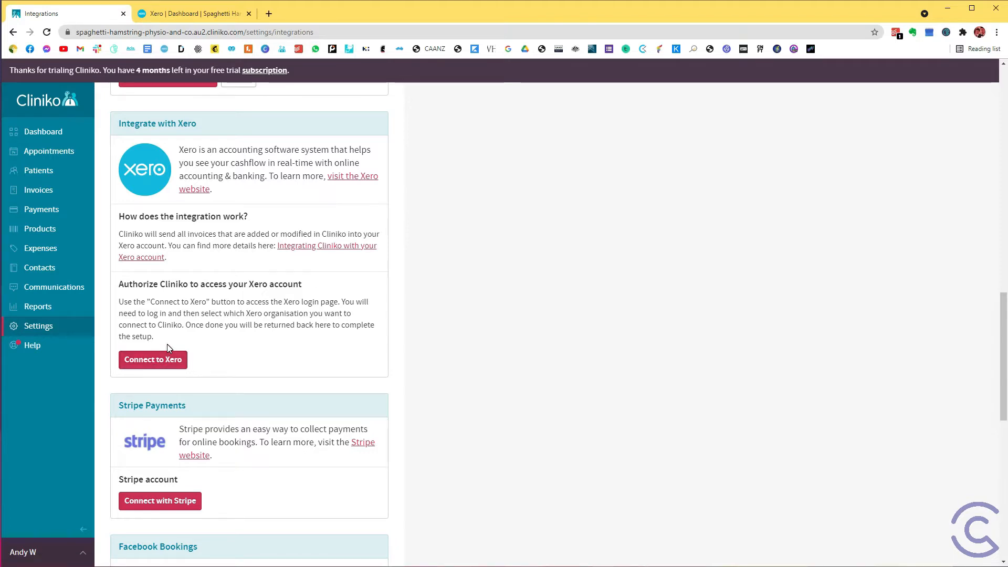
Open the highest-numbered invoice and examine its issue date, billed-to details, service item, total, tax and payment method.
{"action": "left_click", "coordinate": [52, 189]}
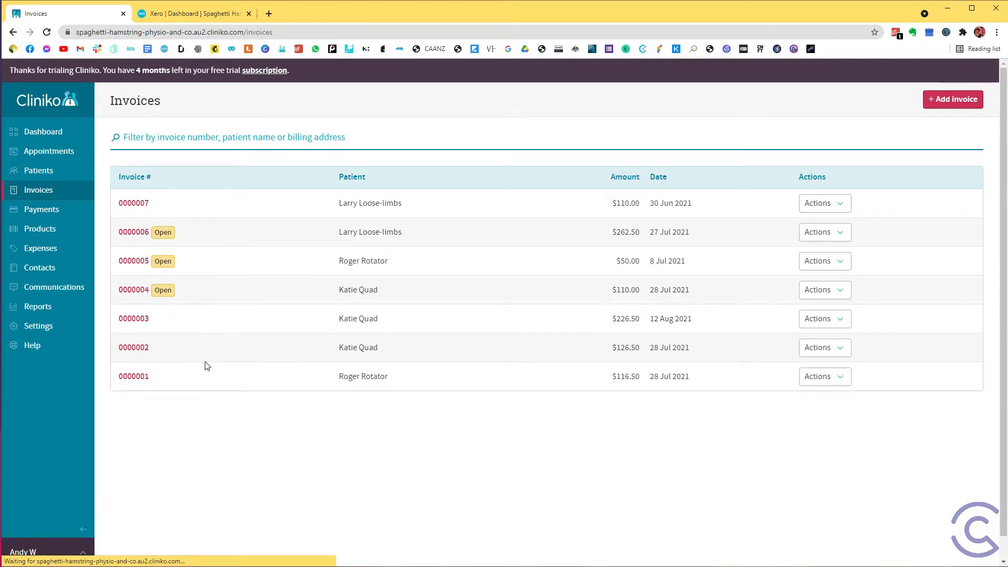
{"action": "left_click", "coordinate": [131, 207]}
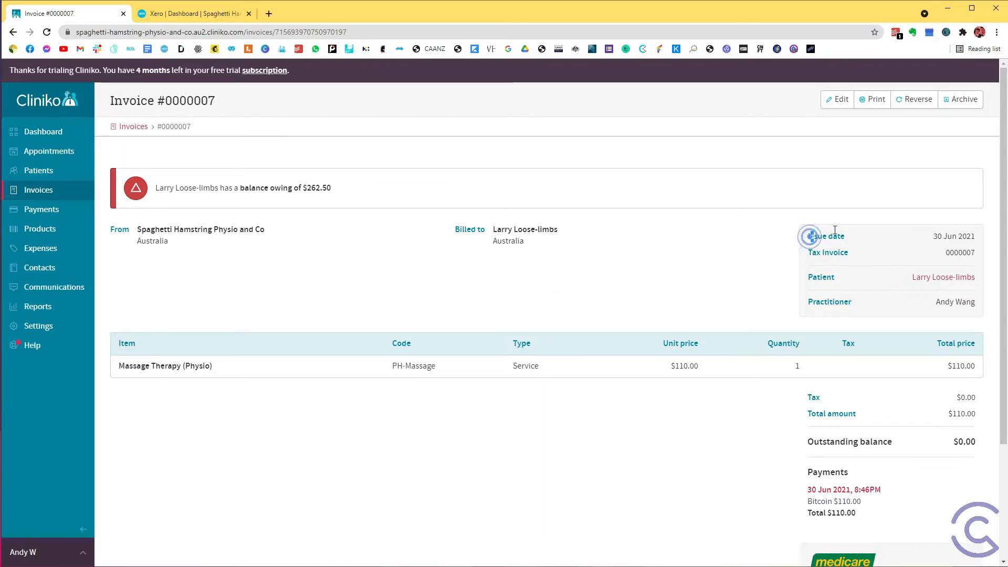
{"action": "left_click_drag", "start_coordinate": [809, 236], "coordinate": [979, 254]}
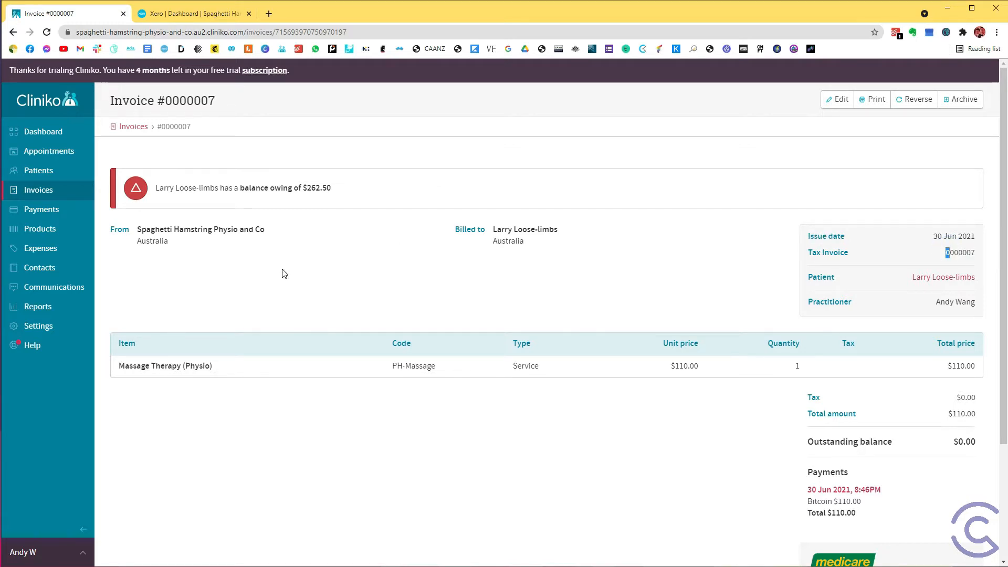
{"action": "left_click_drag", "start_coordinate": [503, 234], "coordinate": [549, 246]}
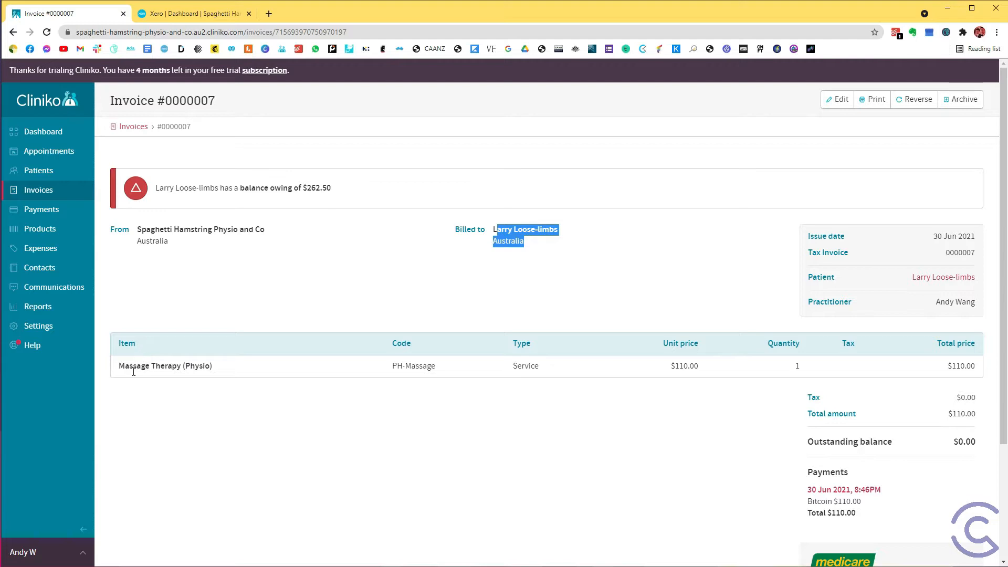
{"action": "left_click_drag", "start_coordinate": [124, 366], "coordinate": [675, 364]}
{"action": "left_click", "coordinate": [680, 364]}
{"action": "double_click", "coordinate": [956, 416]}
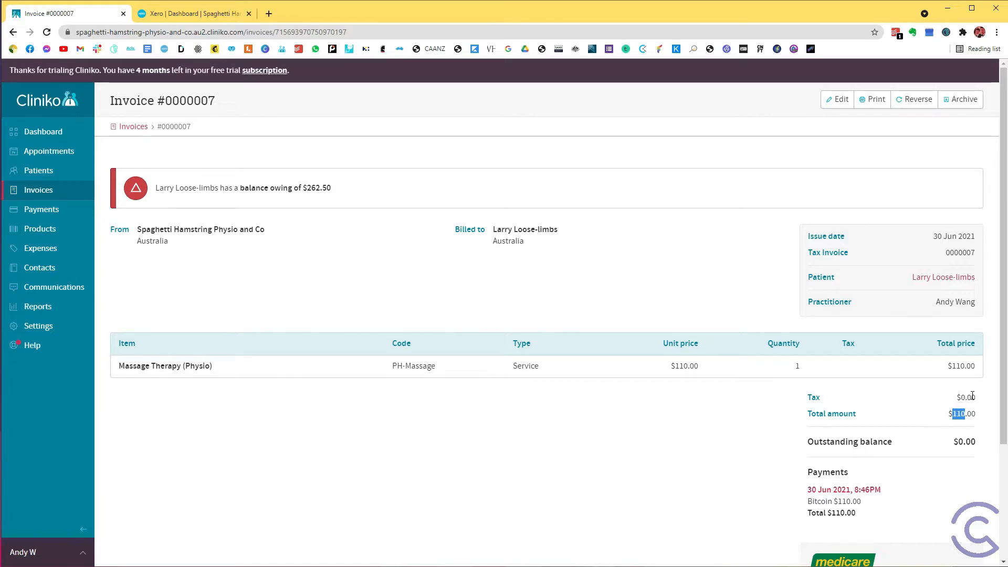
{"action": "mouse_move", "coordinate": [972, 398]}
{"action": "left_mouse_down"}
{"action": "mouse_move", "coordinate": [828, 401]}
{"action": "mouse_move", "coordinate": [973, 398]}
{"action": "left_mouse_up"}
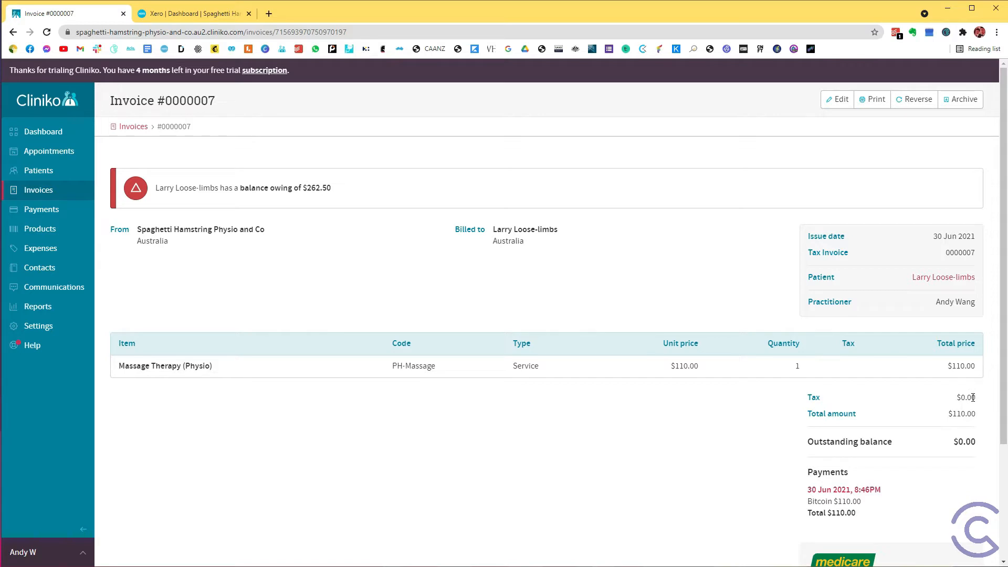
{"action": "scroll", "coordinate": [973, 397], "scroll_direction": "down", "scroll_amount": 2}
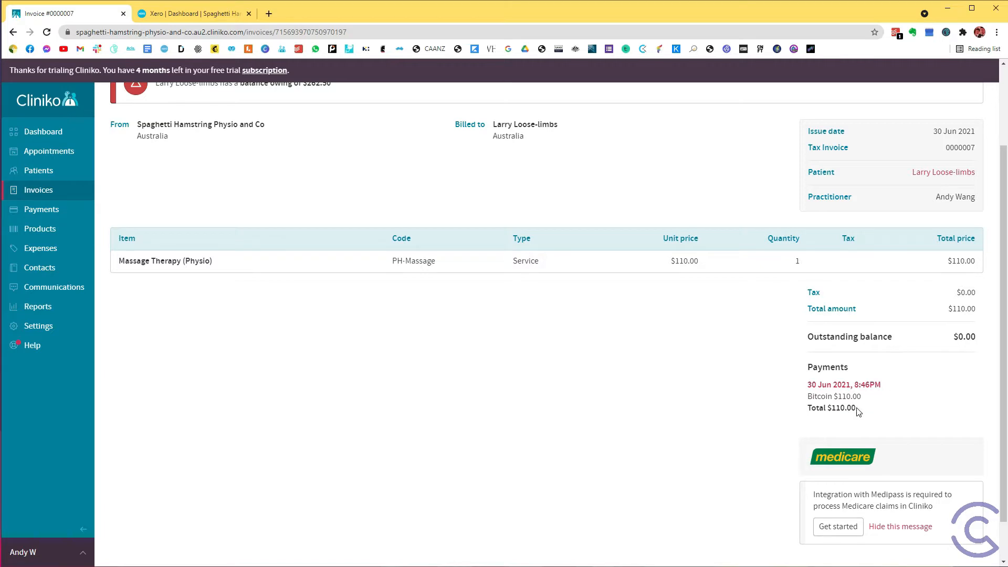
{"action": "left_click_drag", "start_coordinate": [857, 408], "coordinate": [811, 397]}
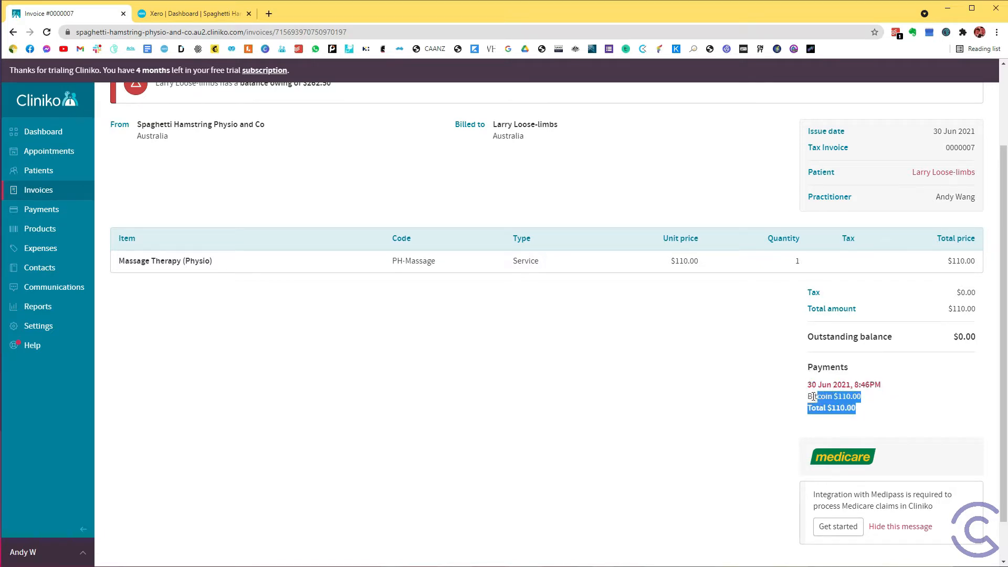
{"action": "left_click", "coordinate": [811, 398]}
{"action": "triple_click", "coordinate": [811, 397]}
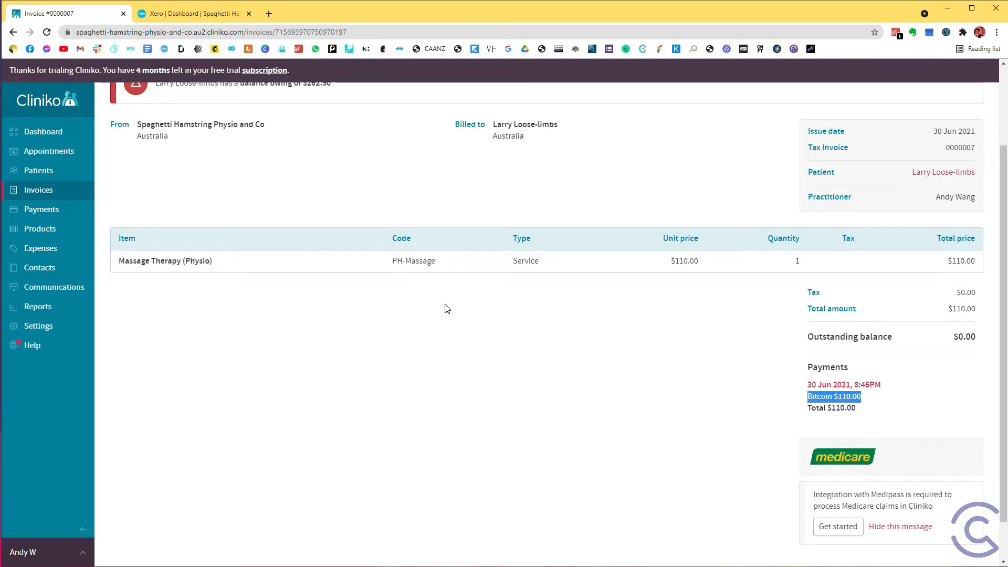
Look at the Xero dashboard, and return to Cliniko to open the payment types settings.
{"action": "left_click", "coordinate": [209, 14]}
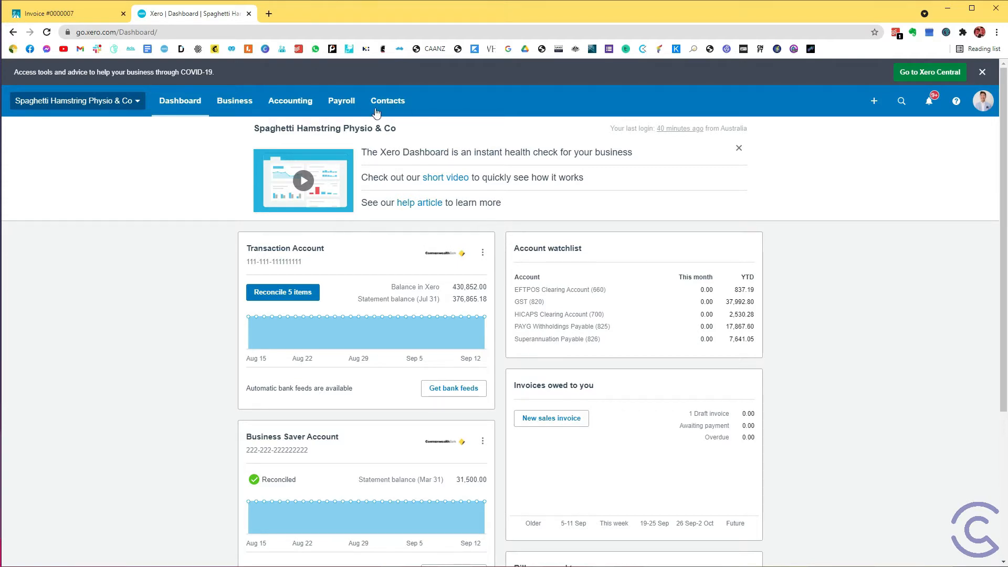
{"action": "left_click", "coordinate": [77, 16]}
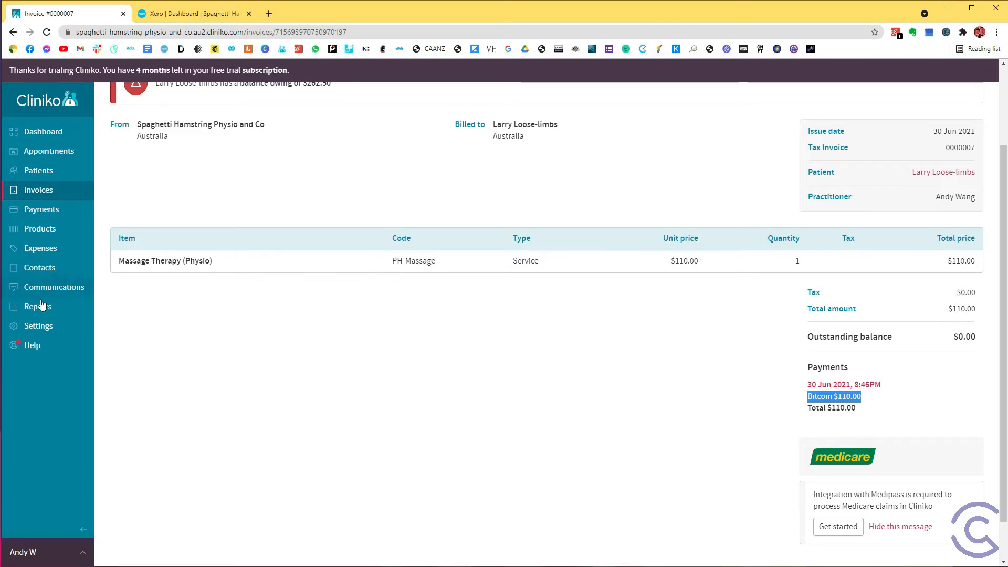
{"action": "left_click", "coordinate": [39, 327]}
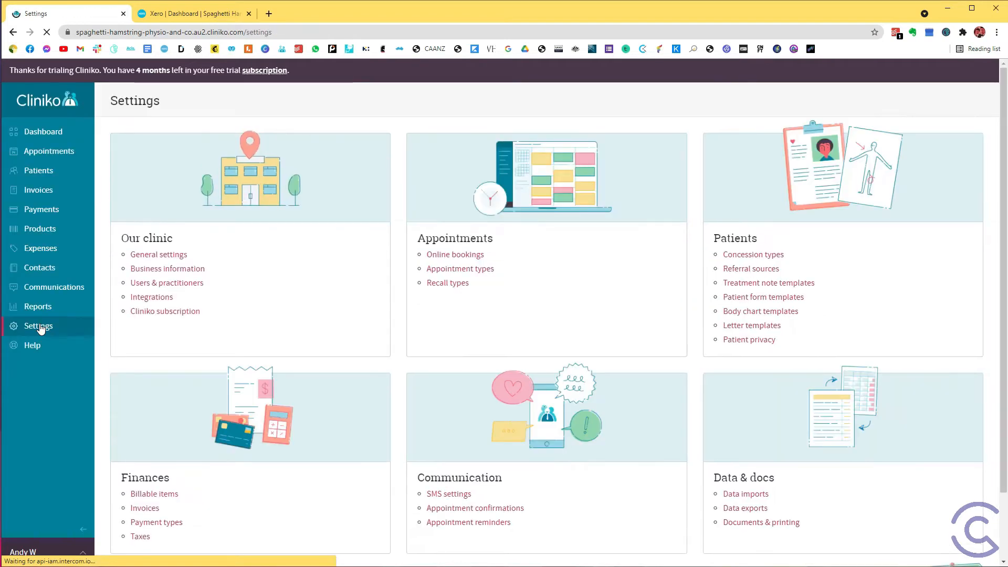
{"action": "scroll", "coordinate": [180, 357], "scroll_direction": "down", "scroll_amount": 3}
{"action": "left_click", "coordinate": [163, 446]}
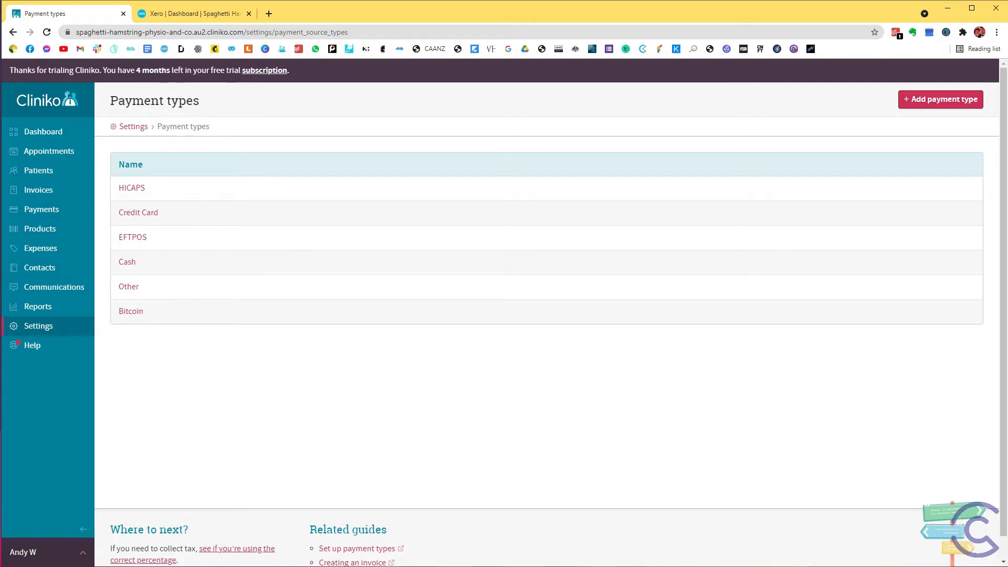
Open a blank Notepad document and shrink its window so it does not cover the payment type names.
{"action": "key", "text": "super"}
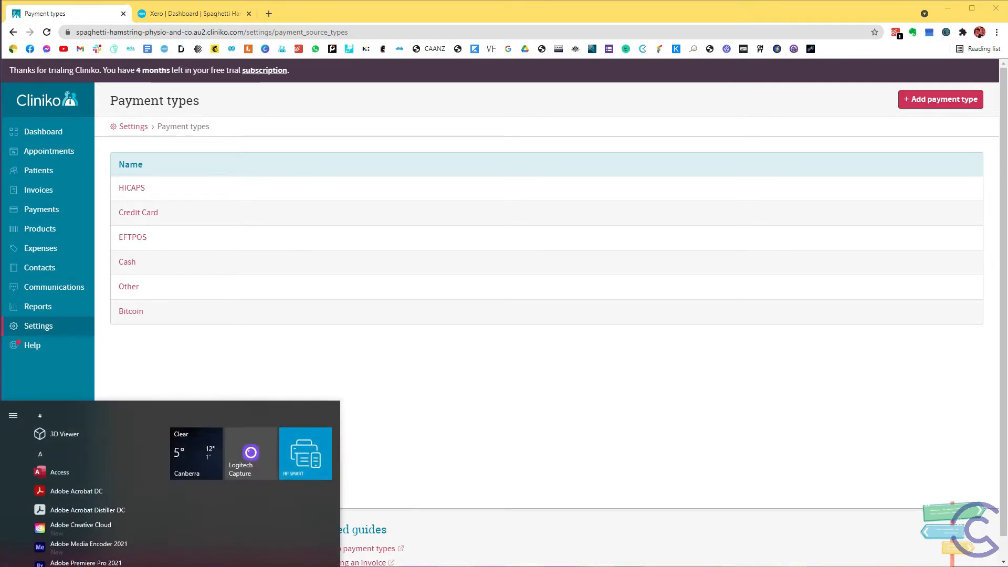
{"action": "type", "text": "note"}
{"action": "key", "text": "Return"}
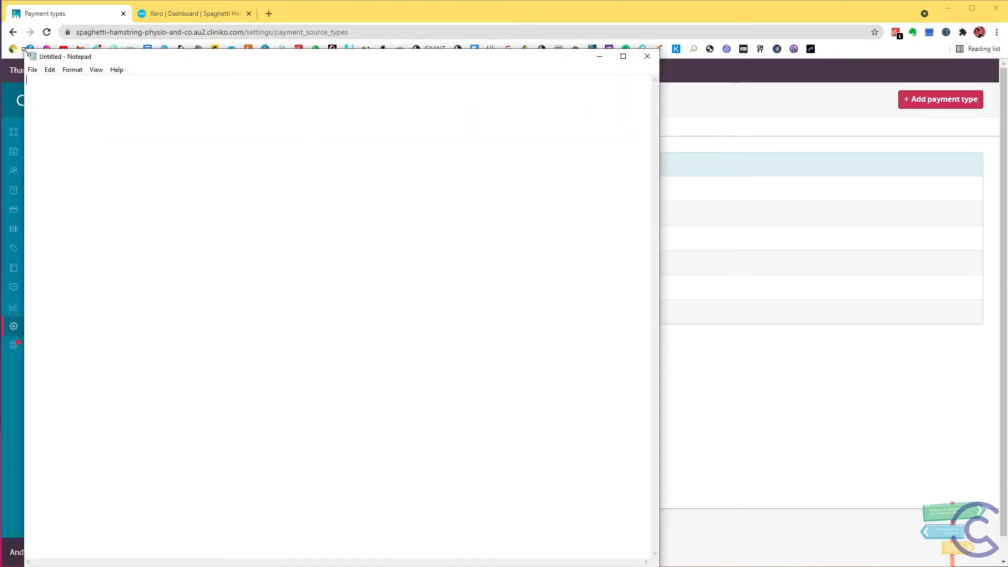
{"action": "left_click_drag", "start_coordinate": [25, 52], "coordinate": [436, 130]}
{"action": "left_click", "coordinate": [481, 185]}
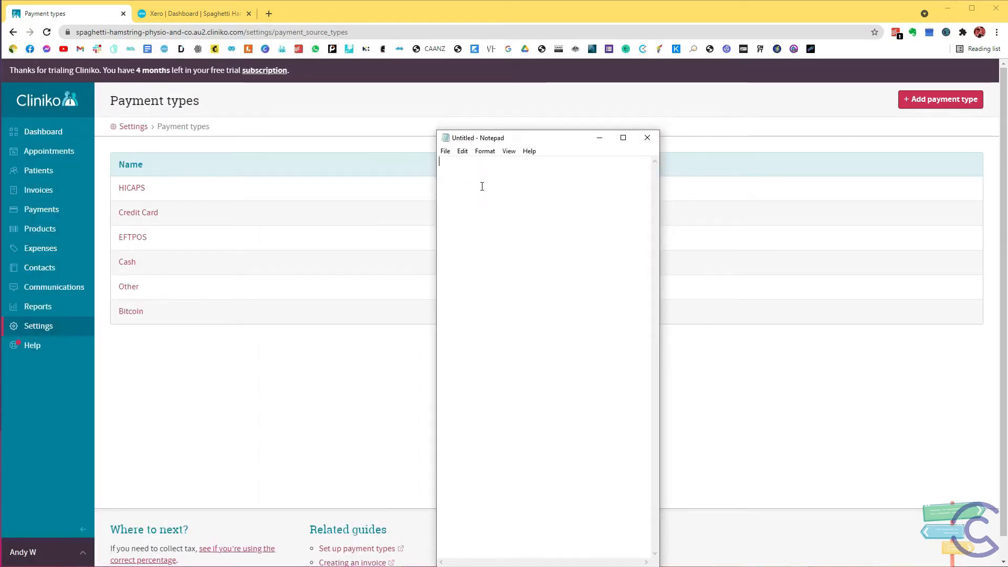
Write the heading "Payment types" in the note, with "HICAPS" and "Credit Card - EFTPOS" on separate lines below it.
{"action": "type", "text": "Payment types  "}
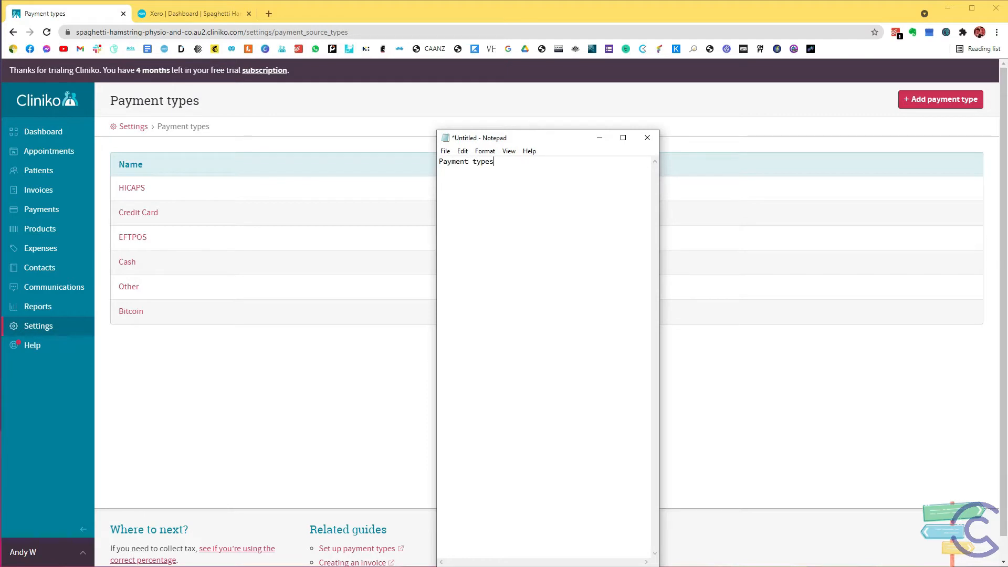
{"action": "type", "text": "HICAPS Credit Card"}
{"action": "key", "text": "Return"}
{"action": "type", "text": "EFTPOS"}
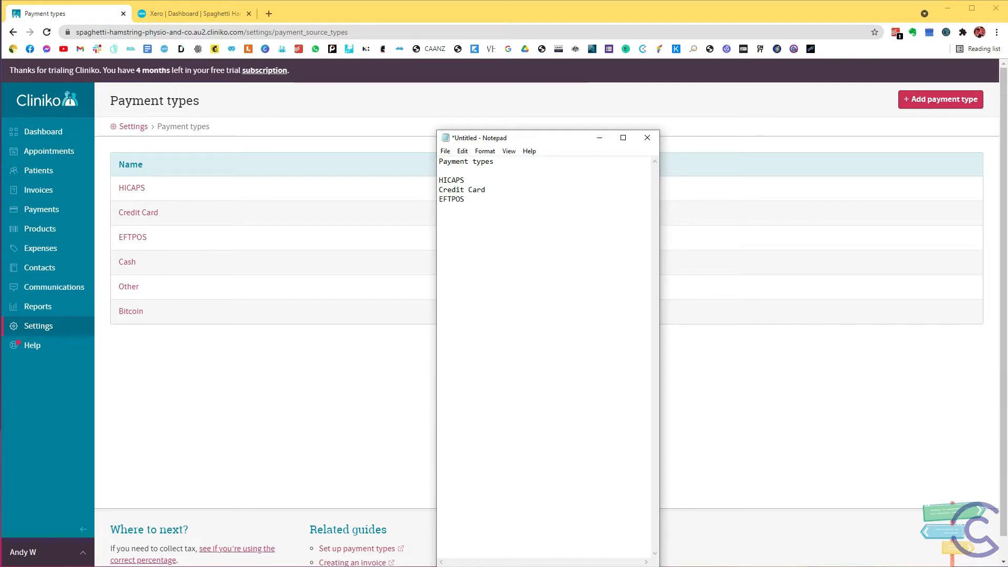
{"action": "key", "text": "Up"}
{"action": "key", "text": "End"}
{"action": "type", "text": "-"}
{"action": "key", "text": "Delete"}
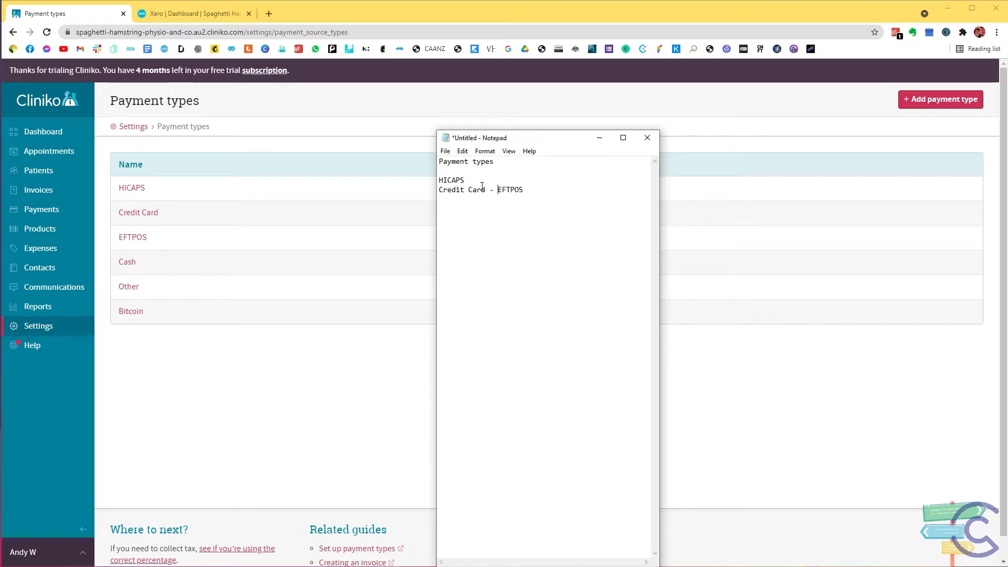
{"action": "key", "text": "End"}
Add Cash, Other and Bitcoin on separate lines to the payment types list and move the Notepad window out of view.
{"action": "type", "text": "C"}
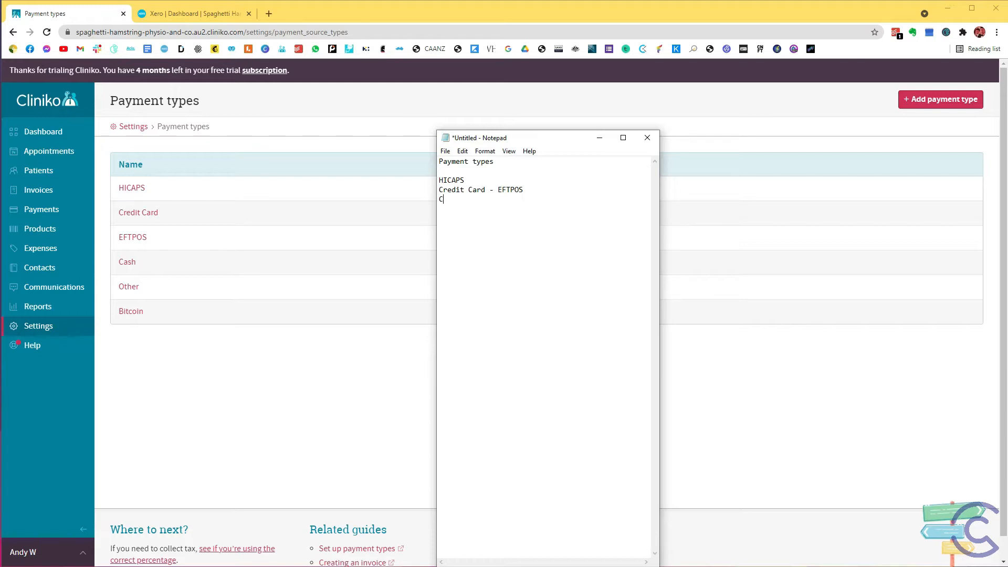
{"action": "type", "text": "ash"}
{"action": "key", "text": "Return"}
{"action": "type", "text": "oin"}
{"action": "left_click_drag", "start_coordinate": [486, 138], "coordinate": [1007, 142]}
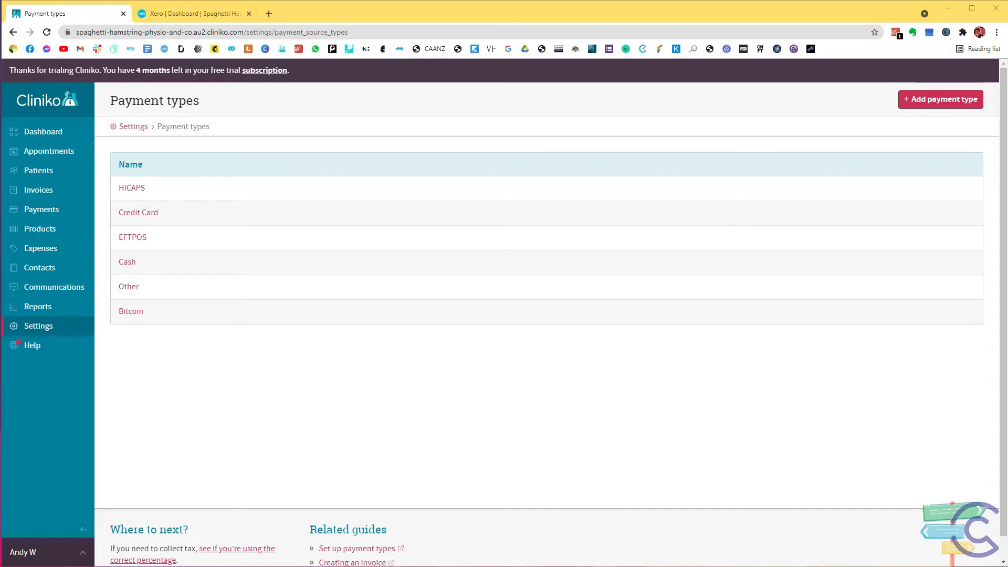
Open the billable items list from the Finances settings in Cliniko.
{"action": "left_click", "coordinate": [32, 326]}
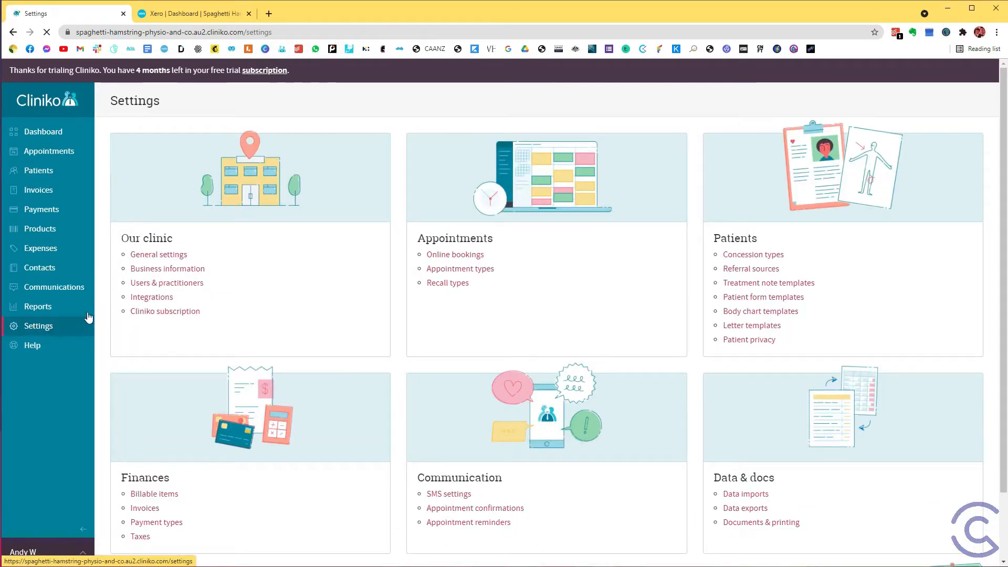
{"action": "scroll", "coordinate": [152, 374], "scroll_direction": "down", "scroll_amount": 1}
{"action": "scroll", "coordinate": [152, 374], "scroll_direction": "down", "scroll_amount": 1}
{"action": "left_click", "coordinate": [152, 419]}
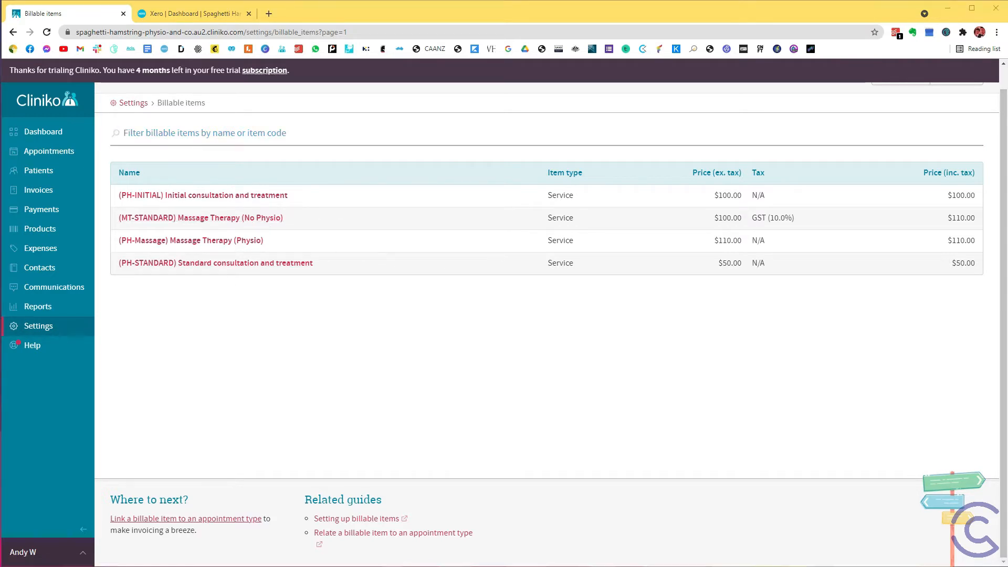
Bring Notepad back, add a "Billable Items" section listing Physio and Massage, and move the window out of view.
{"action": "left_click_drag", "start_coordinate": [1007, 151], "coordinate": [819, 143]}
{"action": "key", "text": "Return"}
{"action": "key", "text": "Return"}
{"action": "type", "text": "B"}
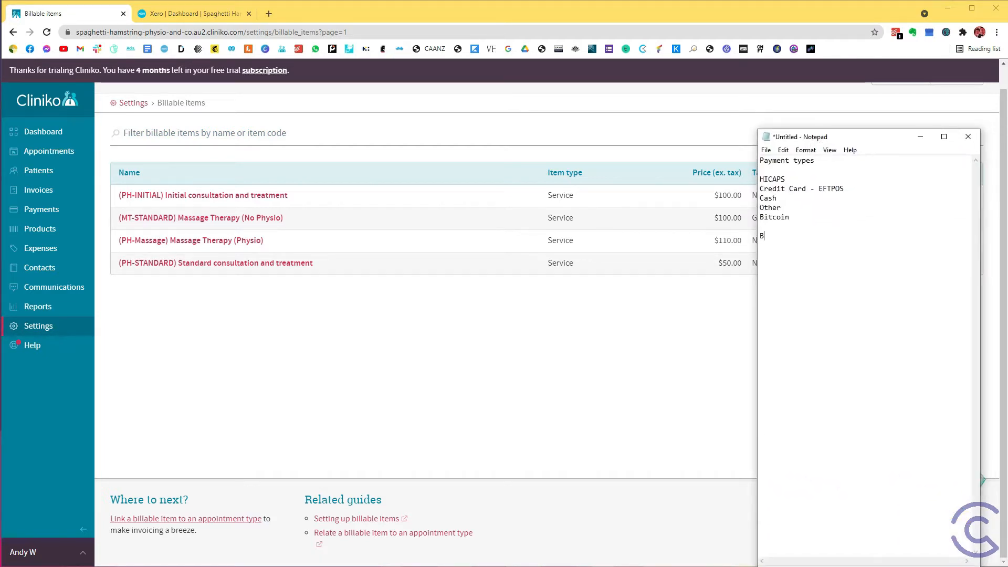
{"action": "type", "text": "illable Items"}
{"action": "key", "text": "Return"}
{"action": "type", "text": "Physio"}
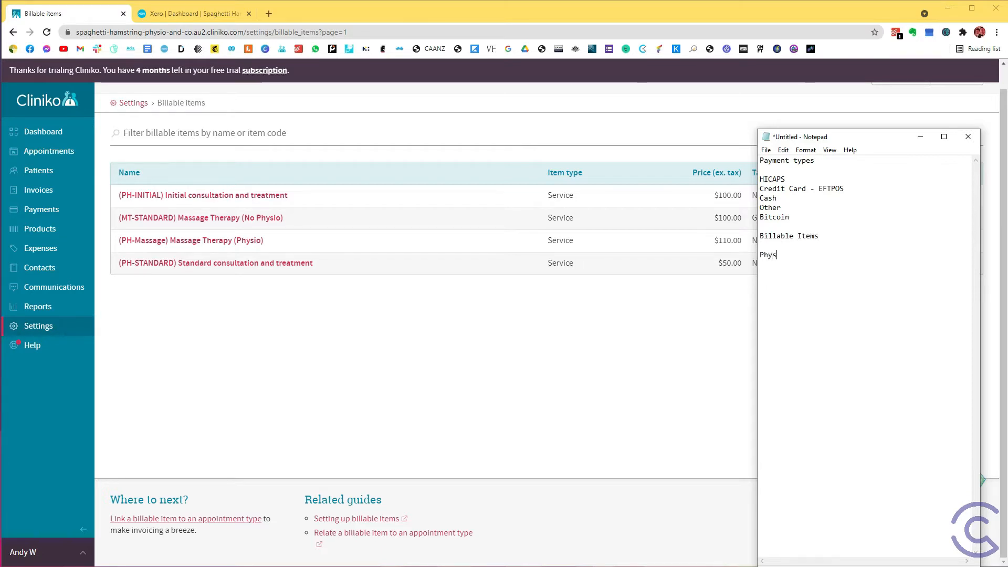
{"action": "key", "text": "Return"}
{"action": "type", "text": "Massage"}
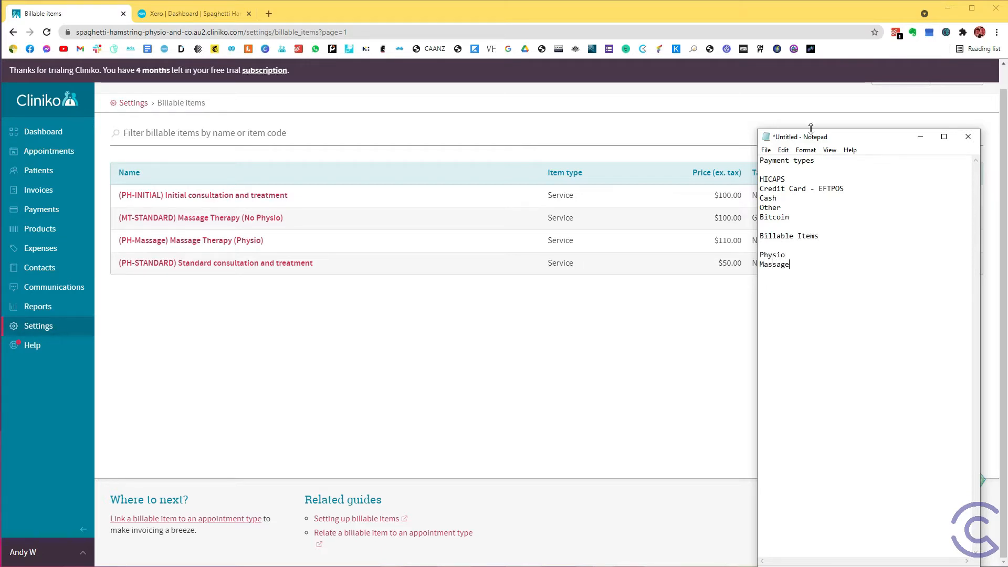
{"action": "left_click_drag", "start_coordinate": [853, 139], "coordinate": [1007, 102]}
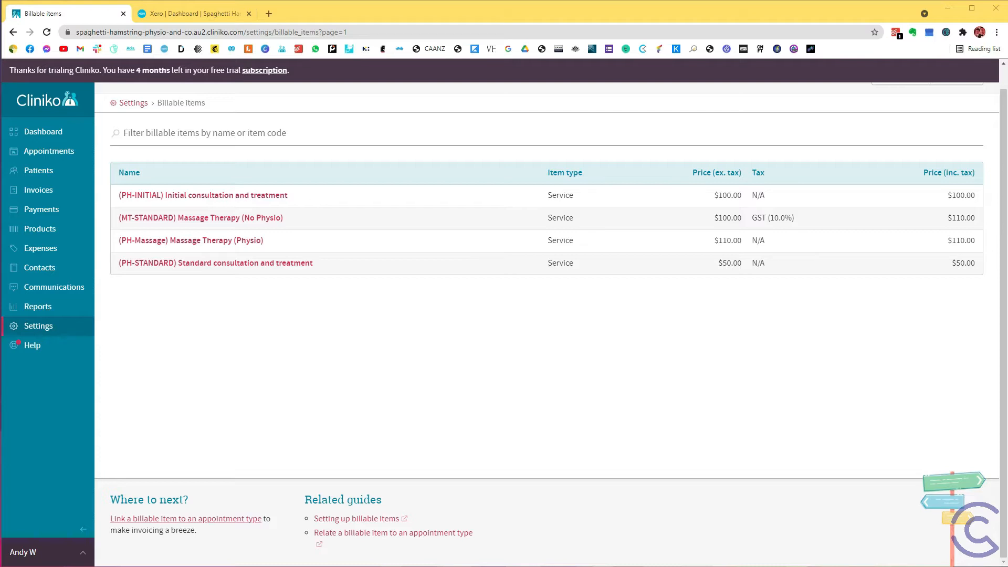
Open the products list in Cliniko, bring Notepad back and add the heading "Stock Items" below the billable items.
{"action": "left_click", "coordinate": [42, 230]}
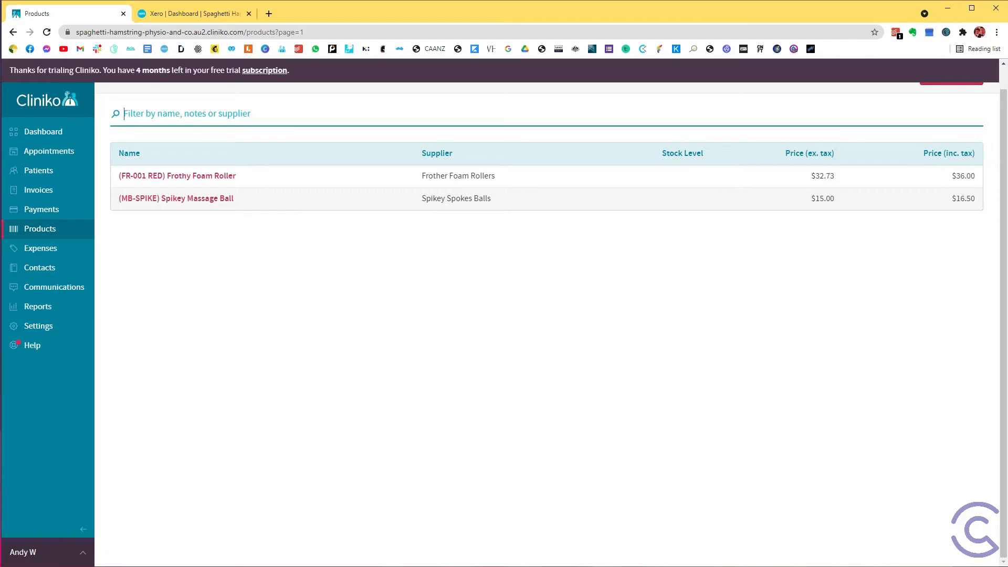
{"action": "left_click_drag", "start_coordinate": [1007, 89], "coordinate": [870, 127]}
{"action": "left_click", "coordinate": [897, 273]}
{"action": "key", "text": "Return"}
{"action": "key", "text": "Return"}
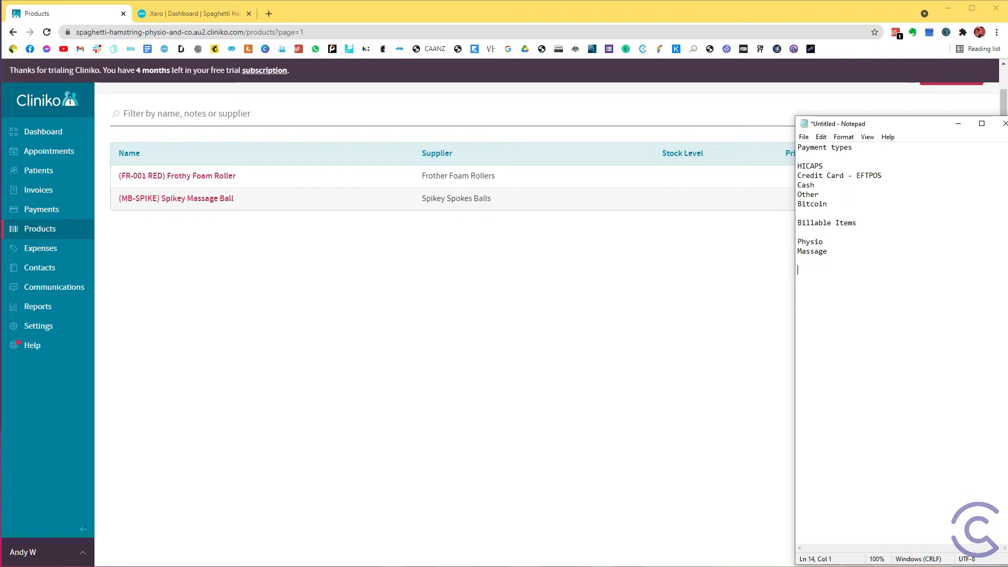
{"action": "type", "text": "Stock Items"}
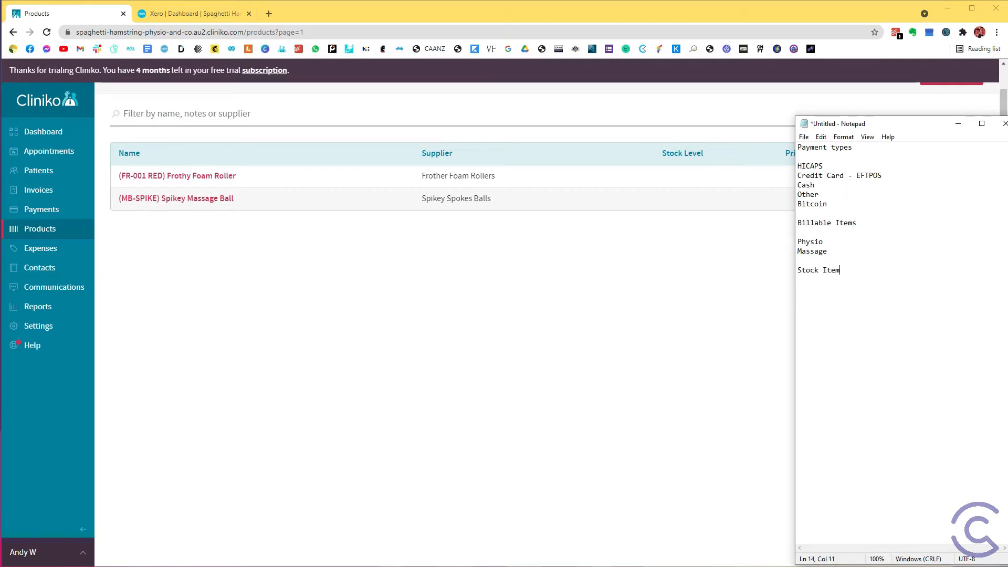
List "Foam Roller" and "Massage Ball" on separate lines under Stock Items and move the Notepad window out of view.
{"action": "key", "text": "Return"}
{"action": "type", "text": "Foam Roller"}
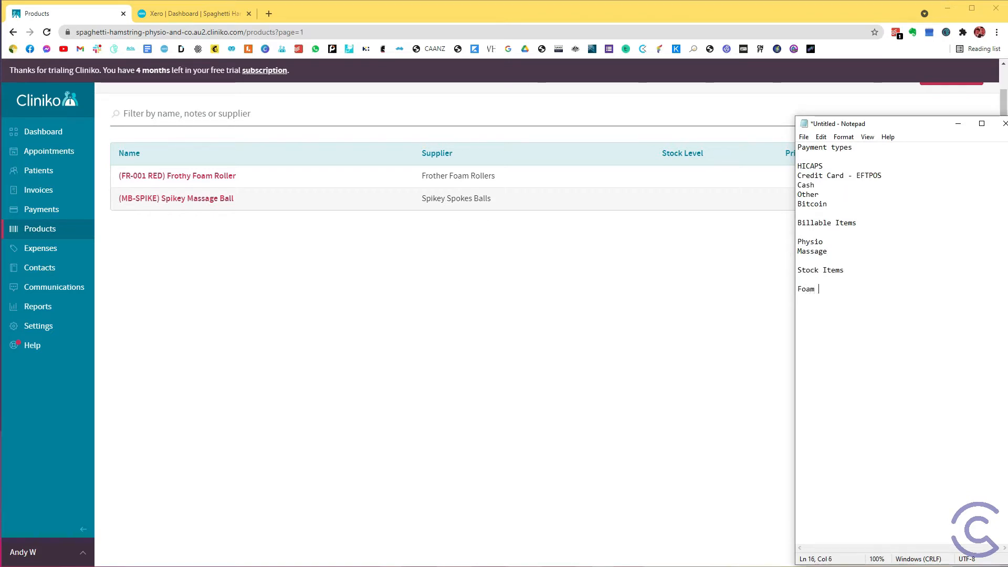
{"action": "key", "text": "Return"}
{"action": "type", "text": "Mas"}
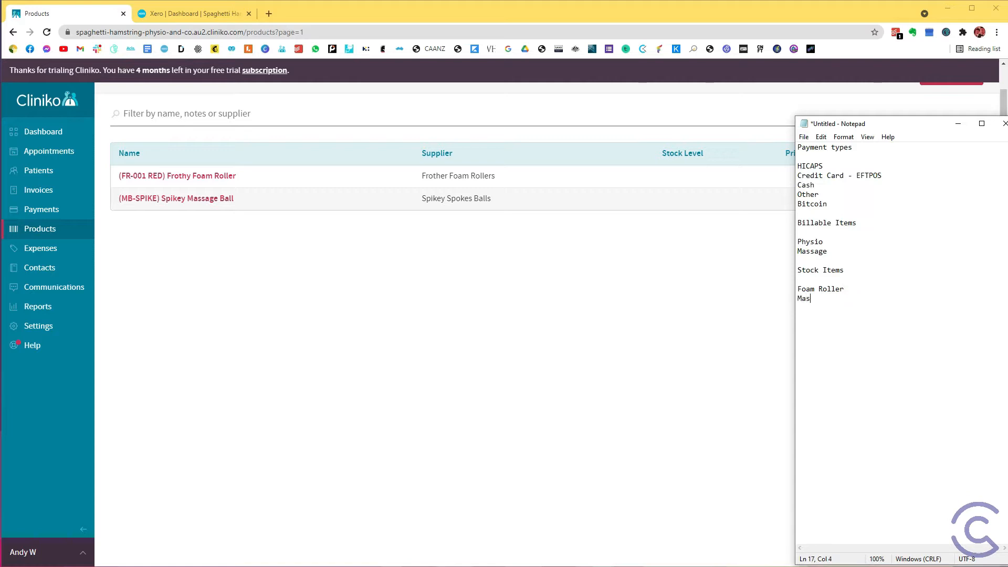
{"action": "type", "text": "age Ball"}
{"action": "left_click", "coordinate": [810, 299]}
{"action": "type", "text": "s"}
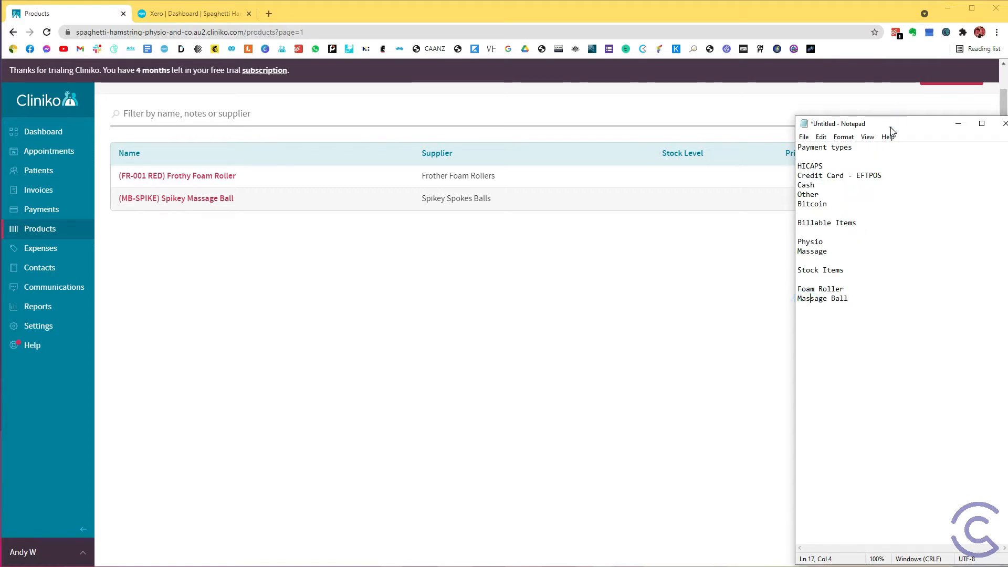
{"action": "left_click_drag", "start_coordinate": [891, 127], "coordinate": [1007, 128]}
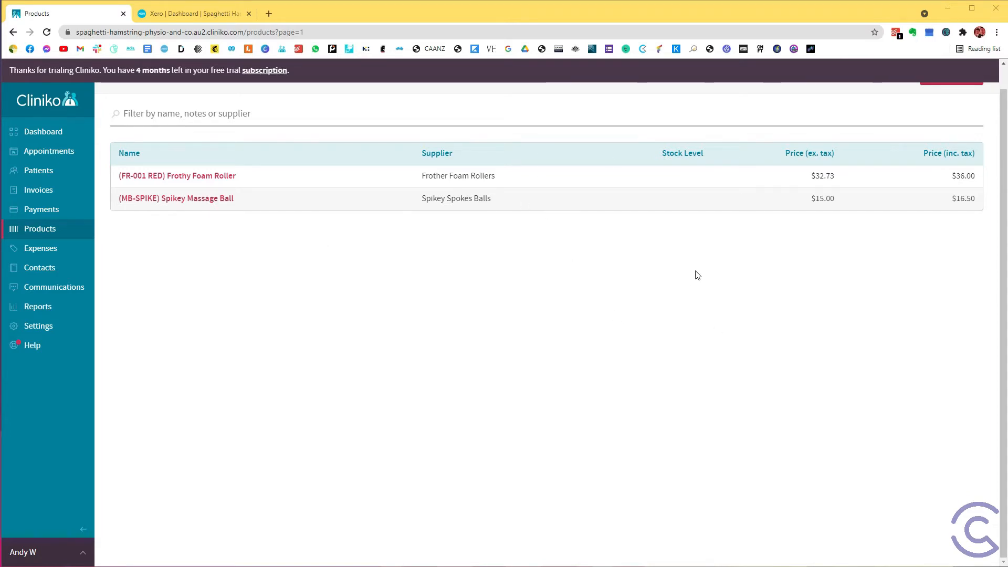
{"action": "key", "text": "alt+Tab"}
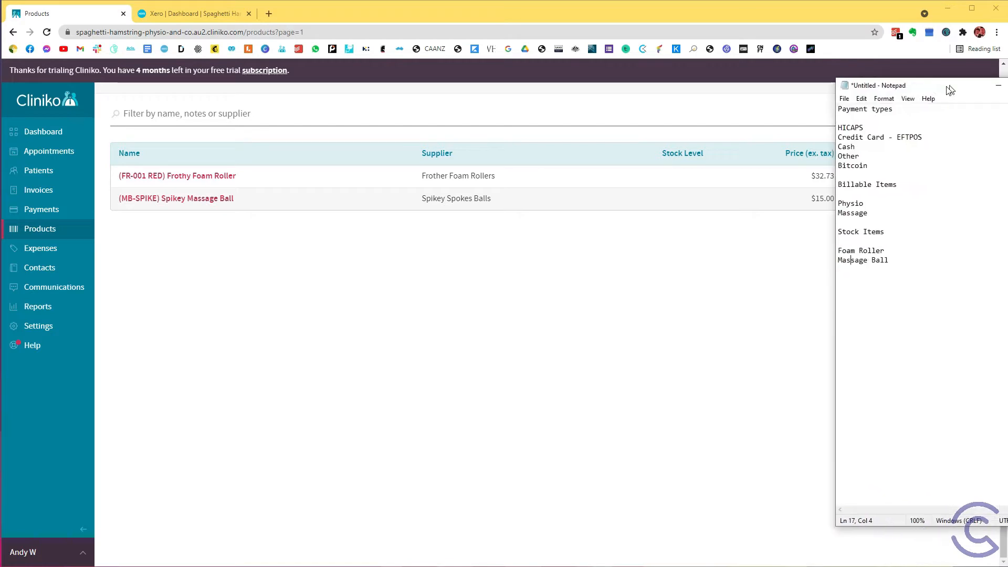
{"action": "left_click_drag", "start_coordinate": [945, 114], "coordinate": [1007, 116]}
{"action": "key", "text": "alt+Tab"}
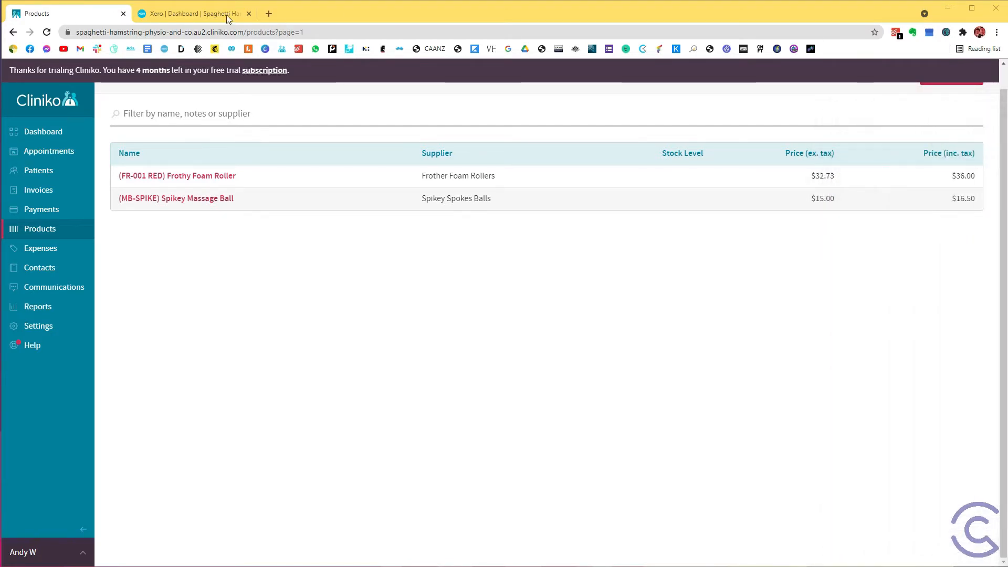
Switch to Xero and open the chart of accounts from the accounting section.
{"action": "left_click", "coordinate": [206, 14]}
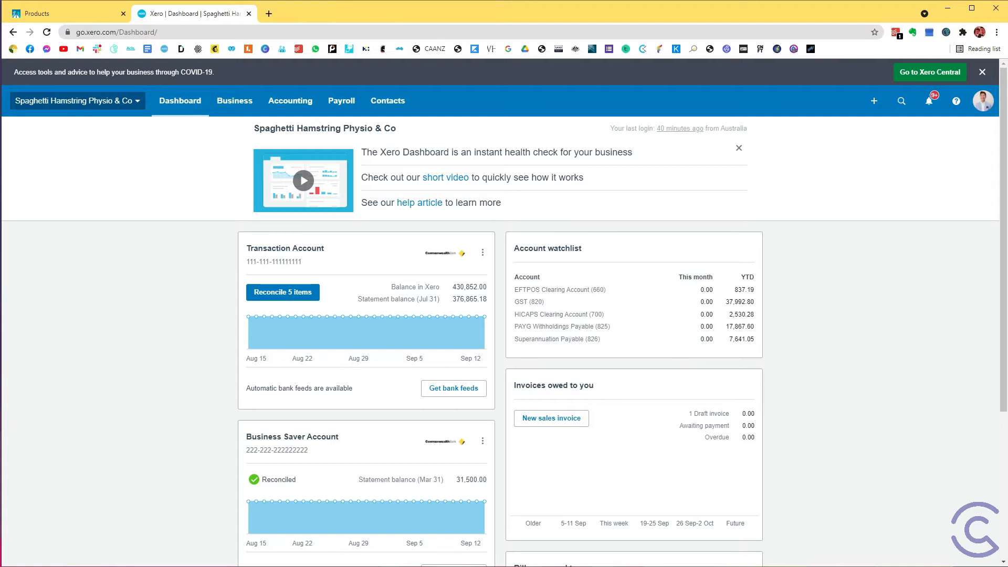
{"action": "left_click", "coordinate": [309, 103]}
{"action": "left_click", "coordinate": [327, 384]}
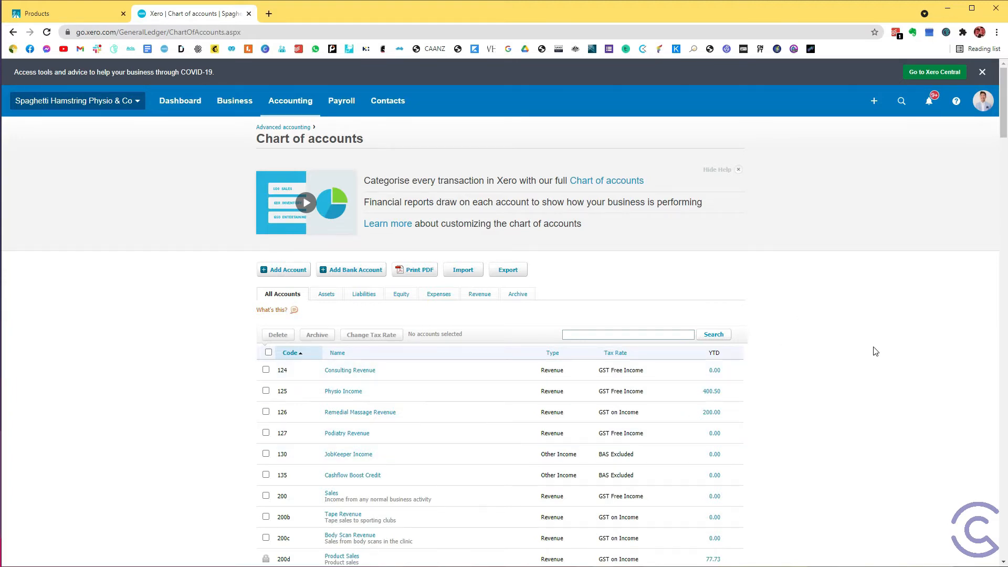
{"action": "left_click", "coordinate": [855, 342]}
Start a new account in the chart of accounts with type Current Asset and code 682.
{"action": "left_click", "coordinate": [269, 269]}
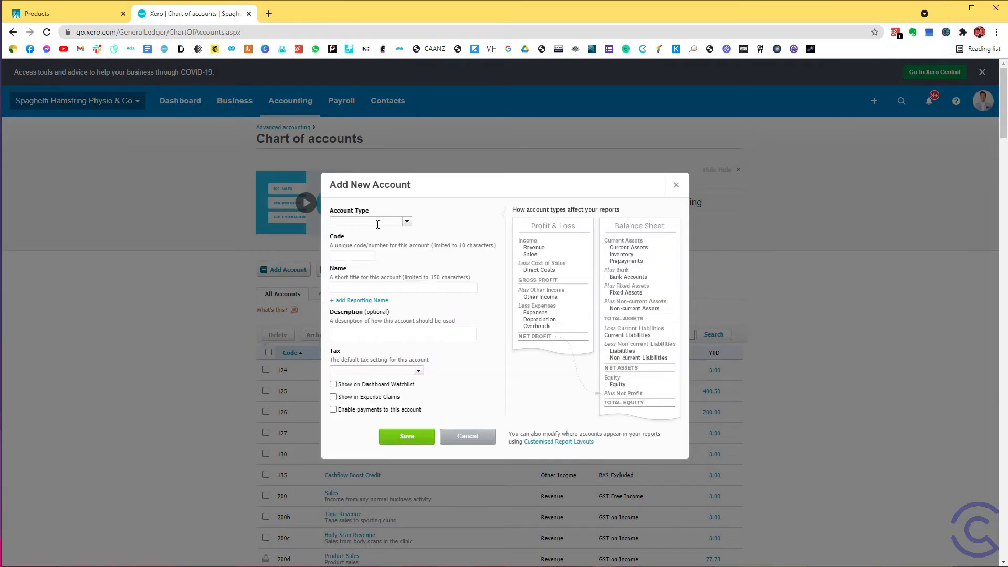
{"action": "type", "text": "cur"}
{"action": "key", "text": "Tab"}
{"action": "key", "text": "Tab"}
{"action": "left_click_drag", "start_coordinate": [347, 256], "coordinate": [337, 256]}
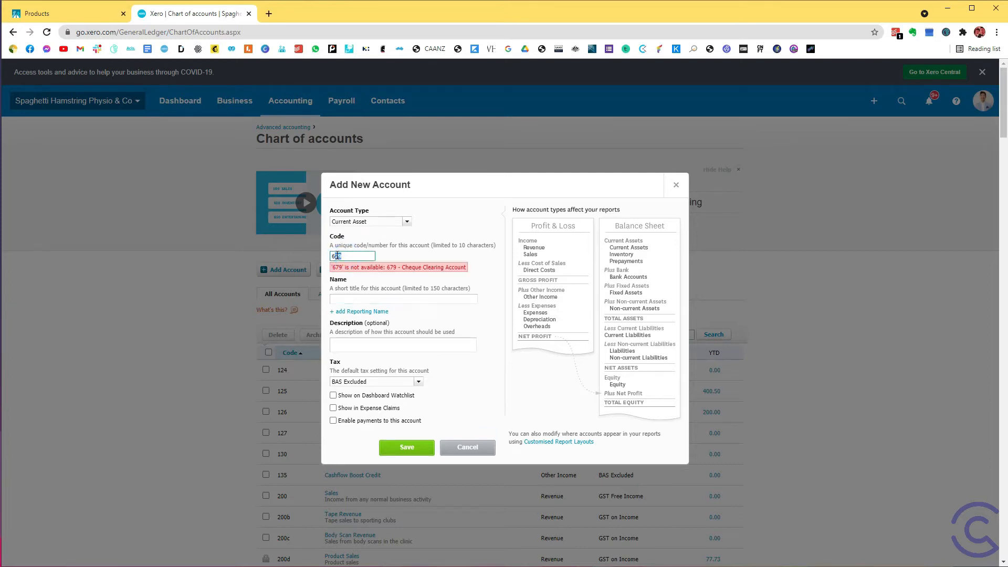
{"action": "type", "text": "82"}
{"action": "key", "text": "Tab"}
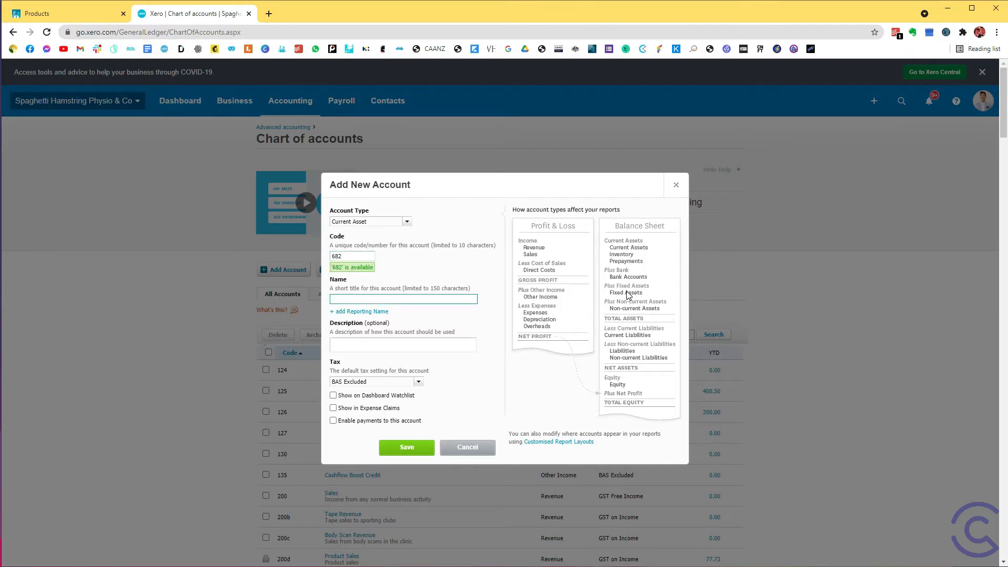
Name the account "Other Clearing Account", enable payments to it, leave it off the dashboard watchlist and save it.
{"action": "type", "text": "Other Clearing Account"}
{"action": "left_click", "coordinate": [334, 421]}
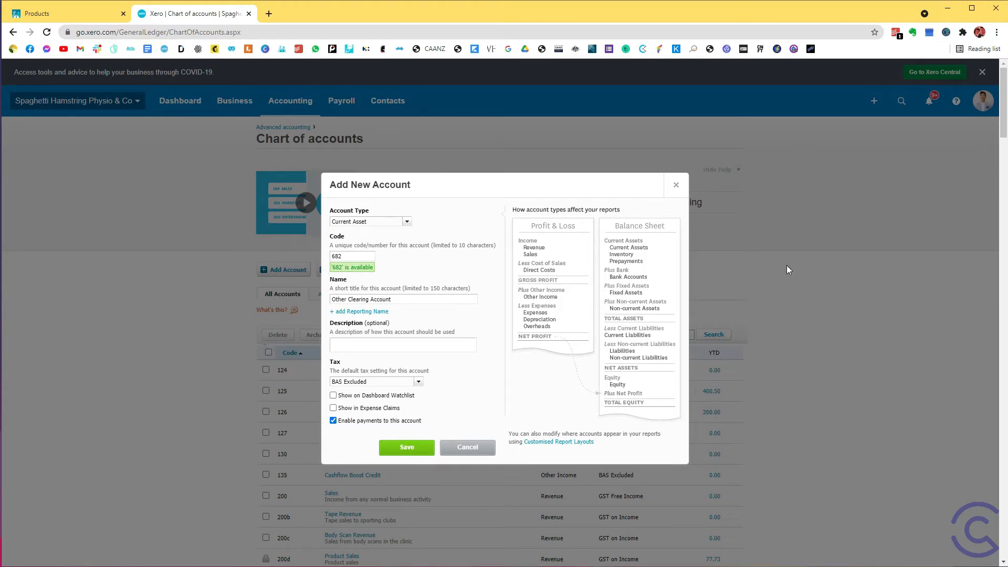
{"action": "left_click", "coordinate": [334, 396]}
{"action": "left_click", "coordinate": [333, 395]}
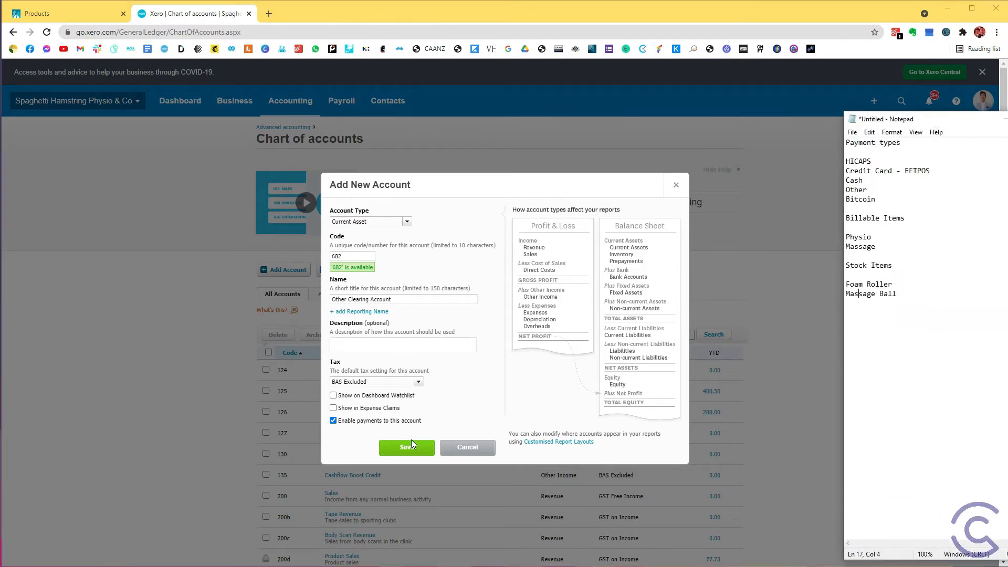
{"action": "left_click", "coordinate": [412, 442]}
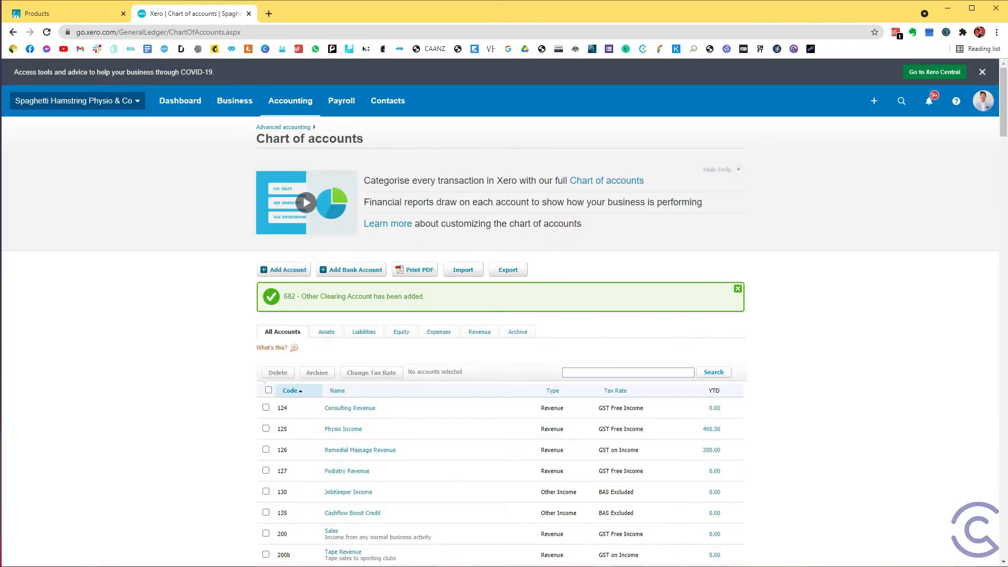
Bring the Notepad note over the chart of accounts and review its payment types from HICAPS to Bitcoin.
{"action": "key", "text": "alt+Tab"}
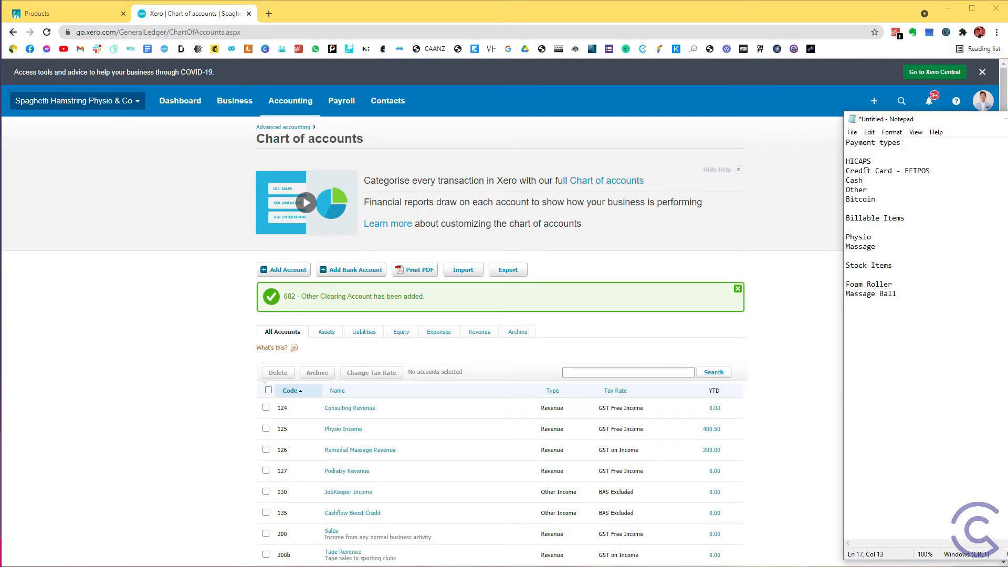
{"action": "left_click_drag", "start_coordinate": [921, 120], "coordinate": [722, 95]}
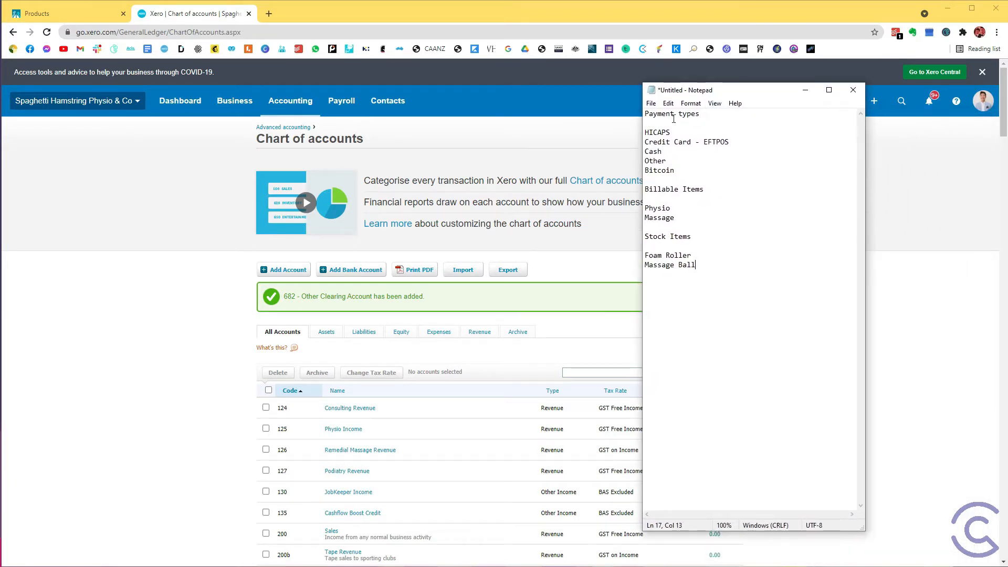
{"action": "left_click_drag", "start_coordinate": [646, 133], "coordinate": [726, 150]}
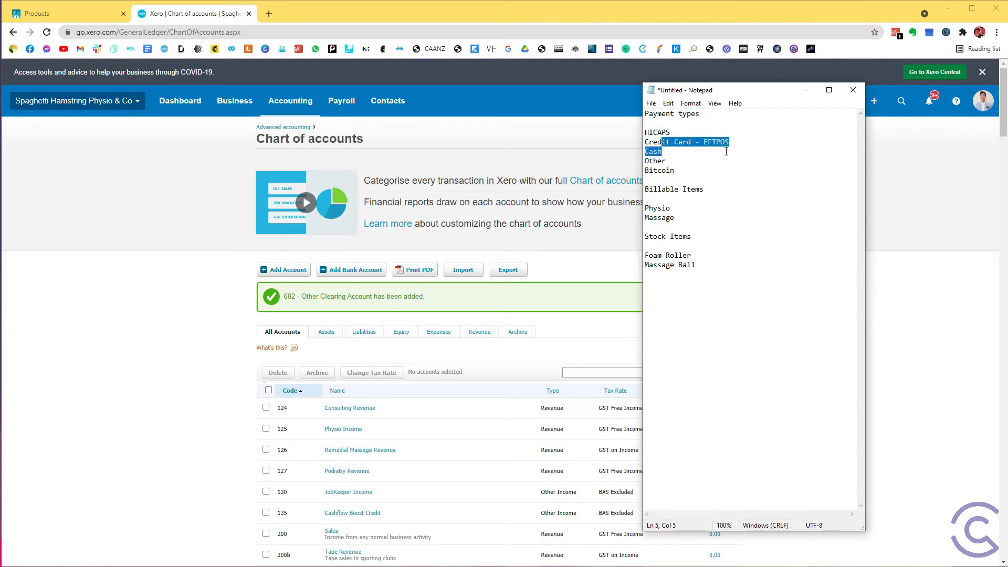
{"action": "left_click", "coordinate": [674, 152]}
{"action": "left_click_drag", "start_coordinate": [675, 171], "coordinate": [653, 171]}
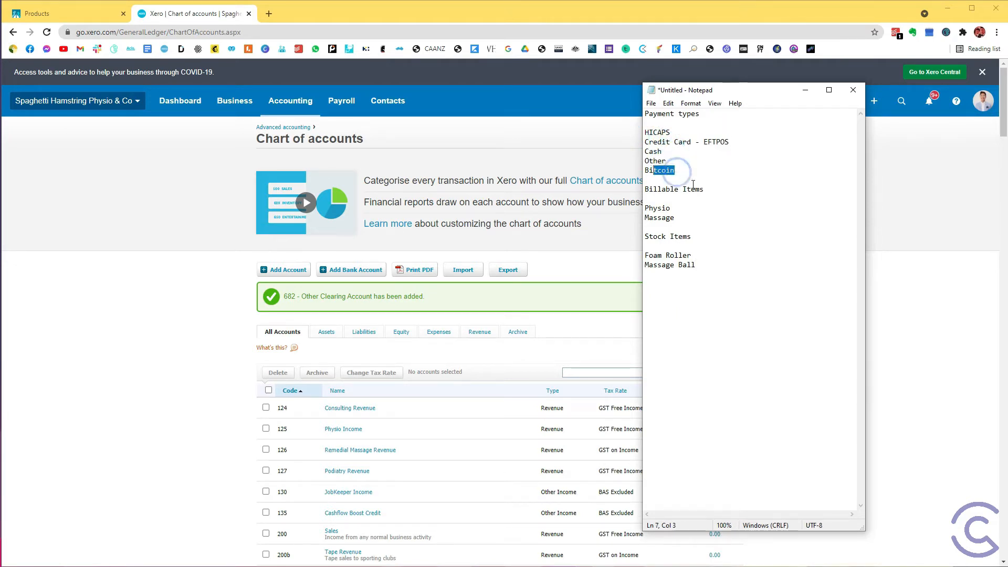
Search the chart of accounts page for "clearing" and examine which clearing accounts exist for the payment types.
{"action": "left_click", "coordinate": [912, 382]}
{"action": "key", "text": "ctrl+f"}
{"action": "type", "text": "clearing"}
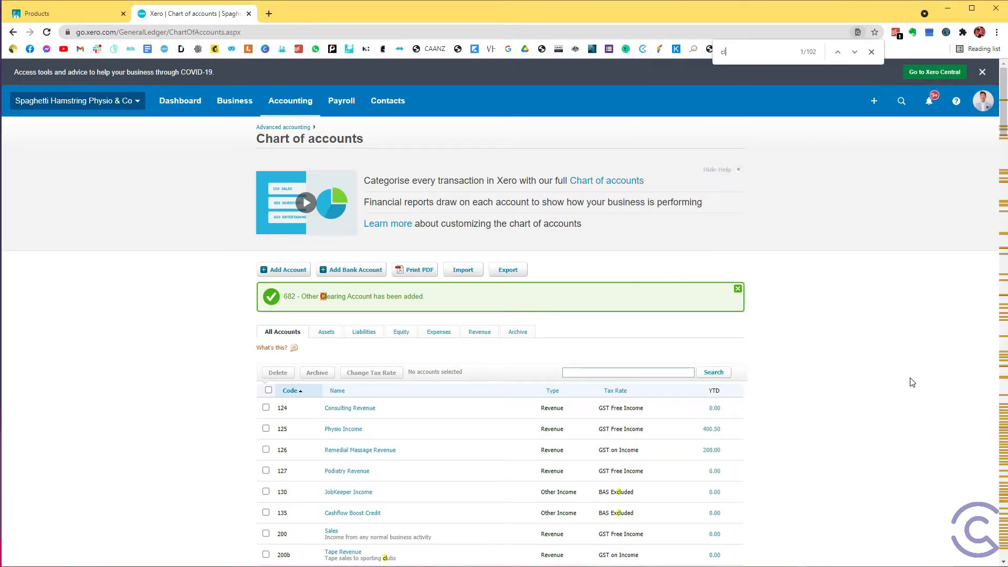
{"action": "key", "text": "Return"}
{"action": "scroll", "coordinate": [333, 270], "scroll_direction": "down", "scroll_amount": 2}
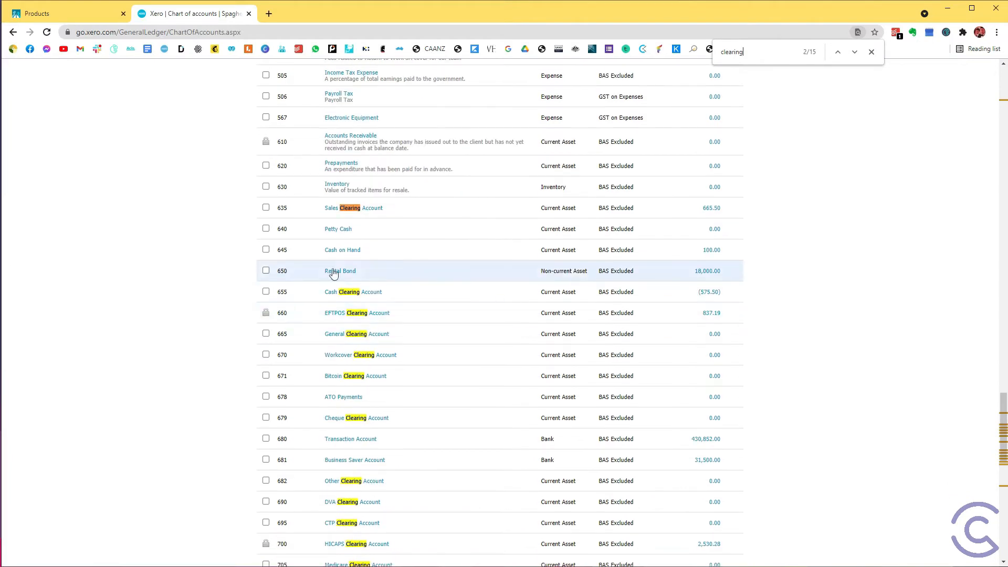
{"action": "scroll", "coordinate": [369, 267], "scroll_direction": "down", "scroll_amount": 2}
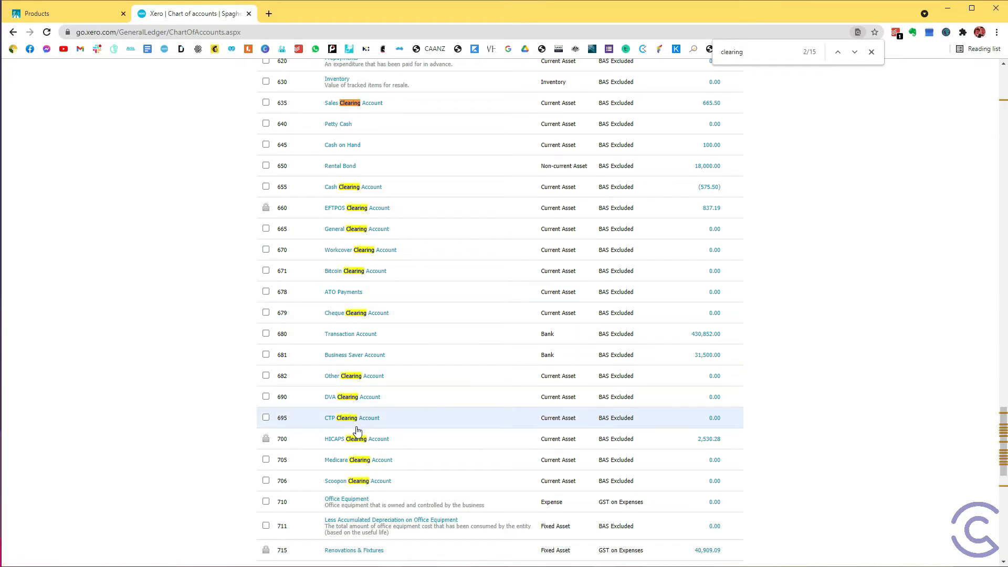
{"action": "scroll", "coordinate": [786, 349], "scroll_direction": "up", "scroll_amount": 15}
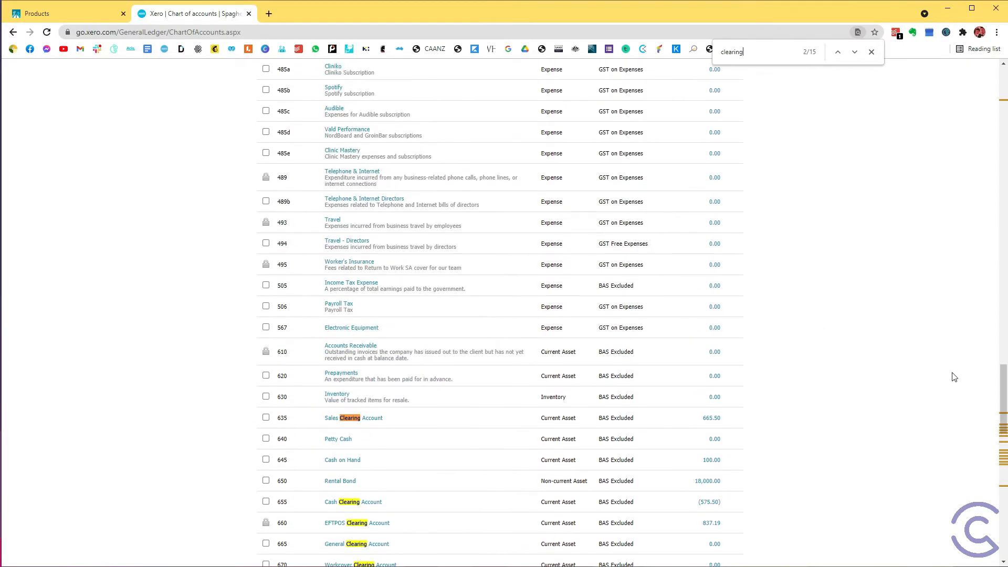
{"action": "scroll", "coordinate": [990, 271], "scroll_direction": "up", "scroll_amount": 20}
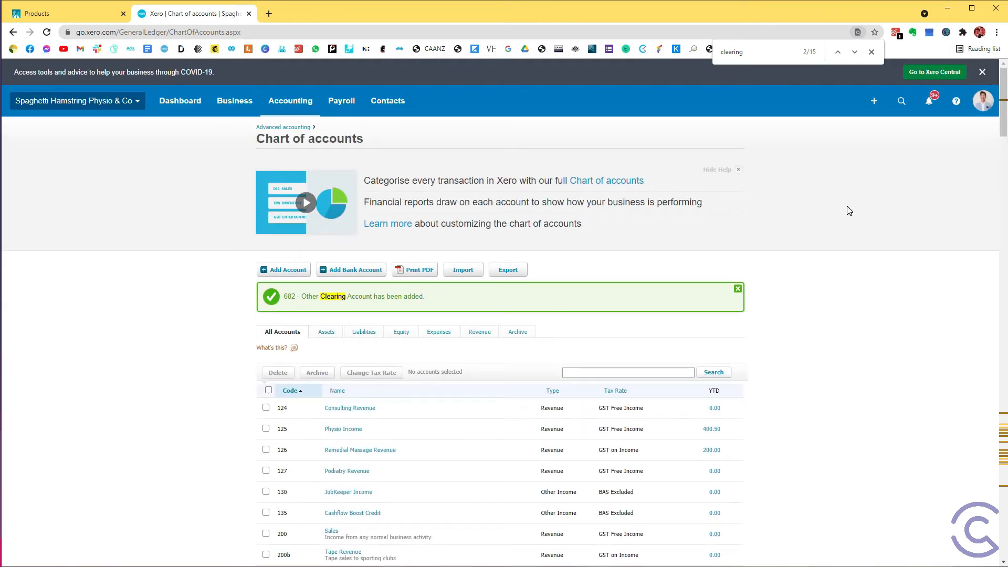
Start another new account with type Revenue and code 120.
{"action": "left_click", "coordinate": [293, 270]}
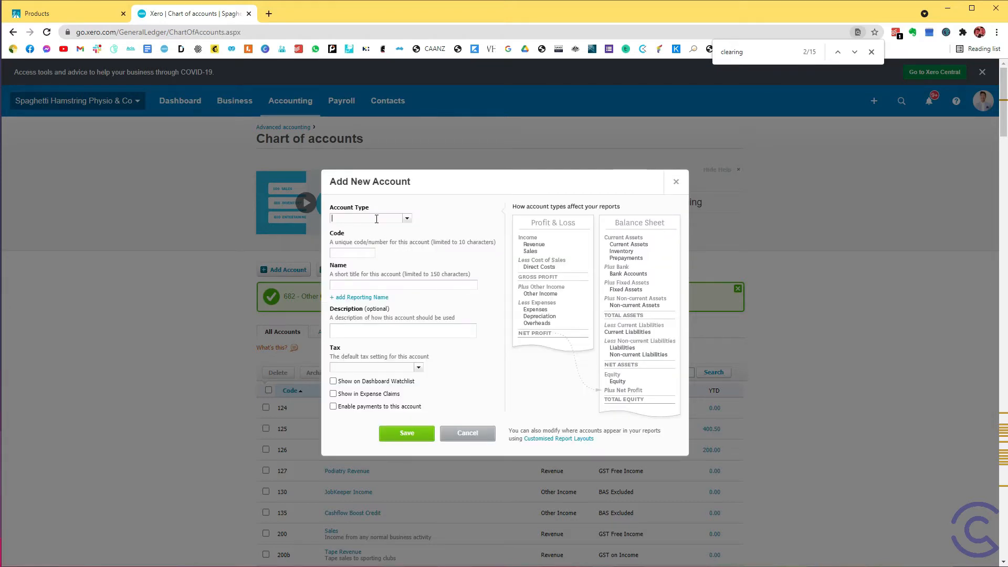
{"action": "type", "text": "Revenue"}
{"action": "key", "text": "Return"}
{"action": "left_click", "coordinate": [372, 254]}
{"action": "left_click", "coordinate": [394, 283]}
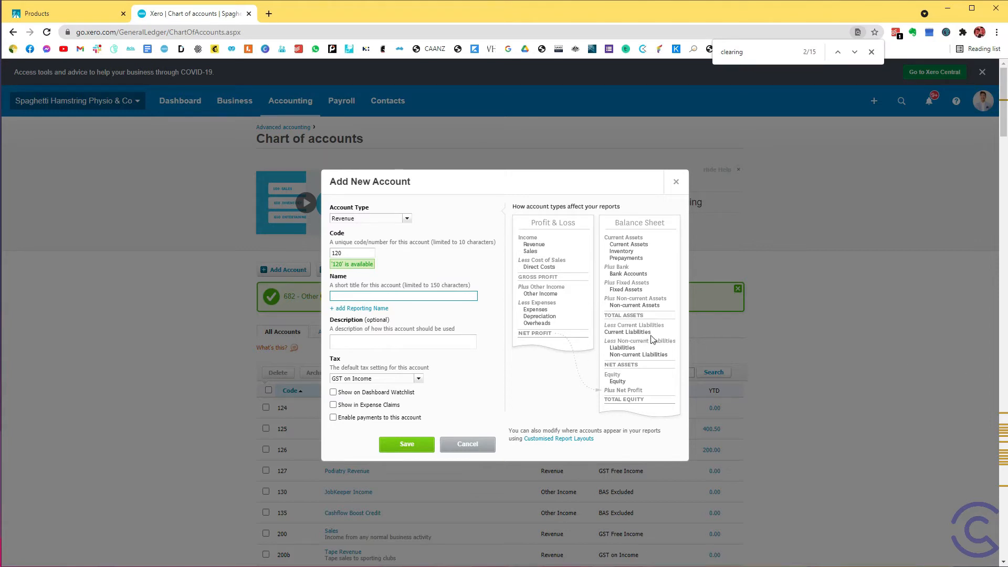
Name the new account "Physio Revenue" after the Physio billable item in the Notepad note.
{"action": "key", "text": "alt+Tab"}
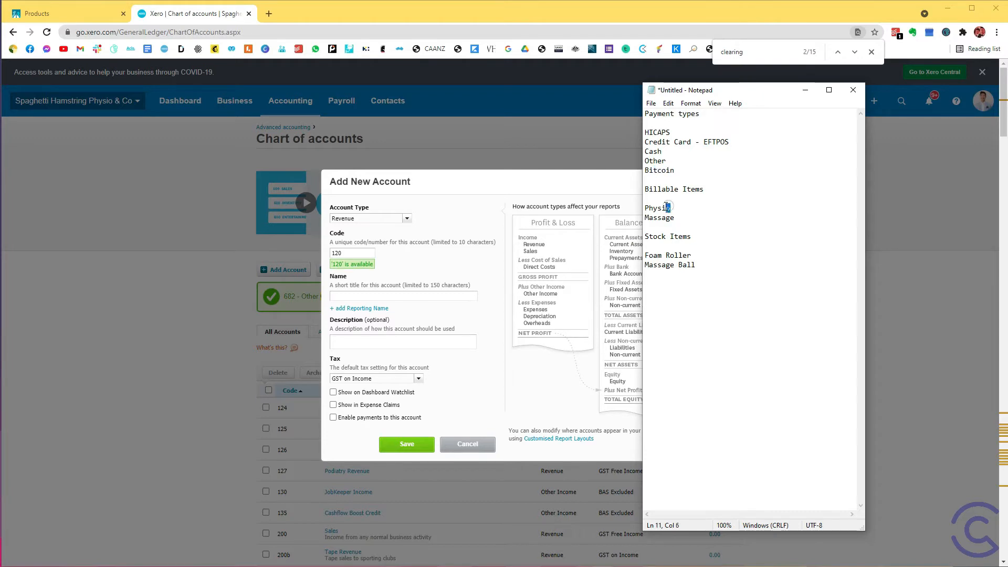
{"action": "left_click_drag", "start_coordinate": [672, 208], "coordinate": [647, 208]}
{"action": "left_click", "coordinate": [378, 296]}
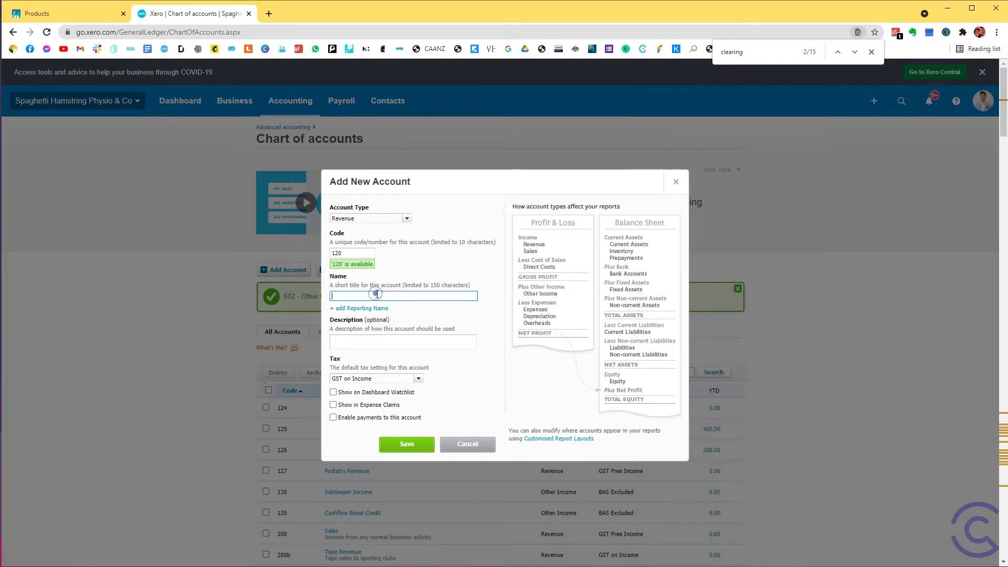
{"action": "type", "text": "Physio"}
{"action": "key", "text": "alt+Tab"}
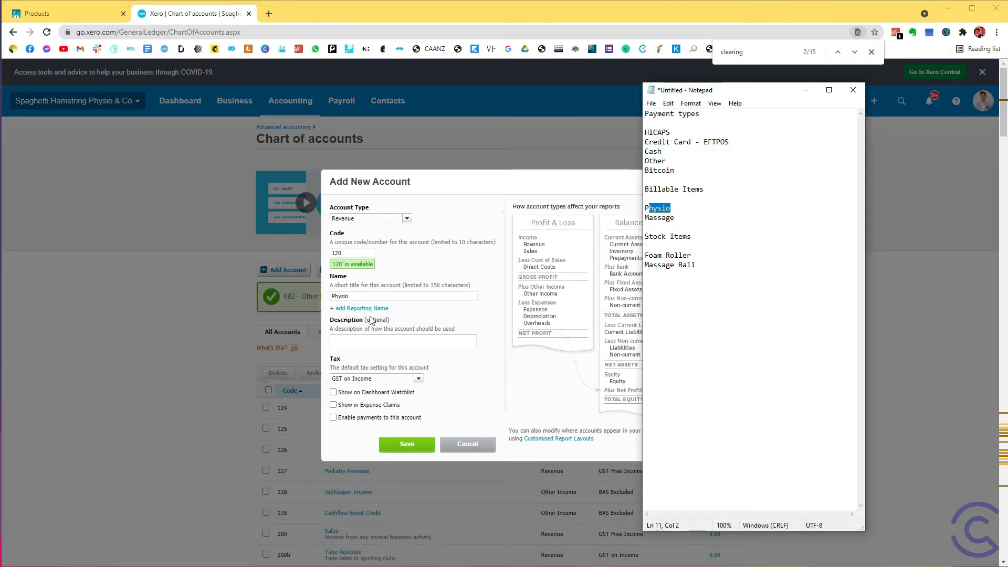
{"action": "left_click", "coordinate": [361, 295]}
{"action": "key", "text": "Tab"}
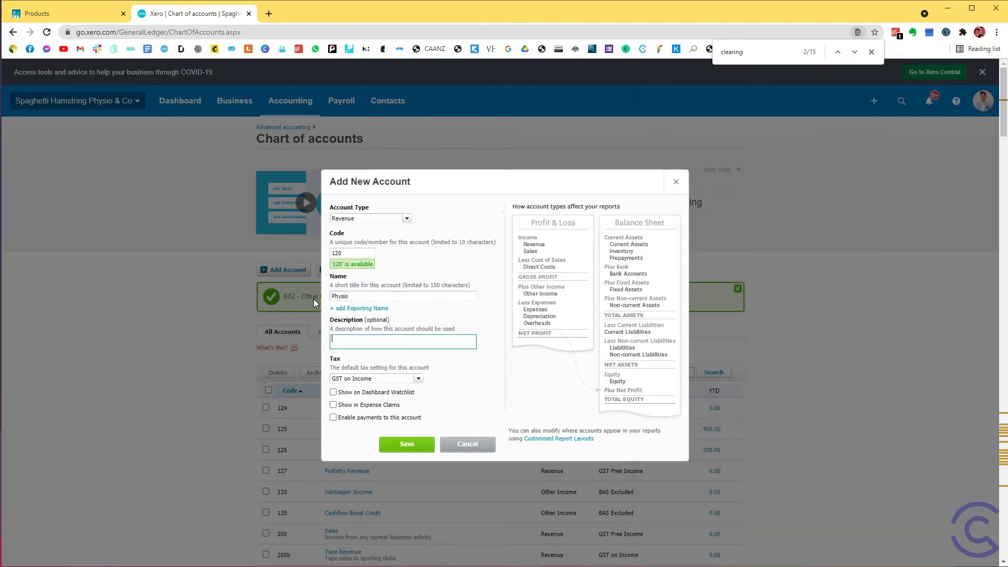
{"action": "left_click", "coordinate": [393, 297]}
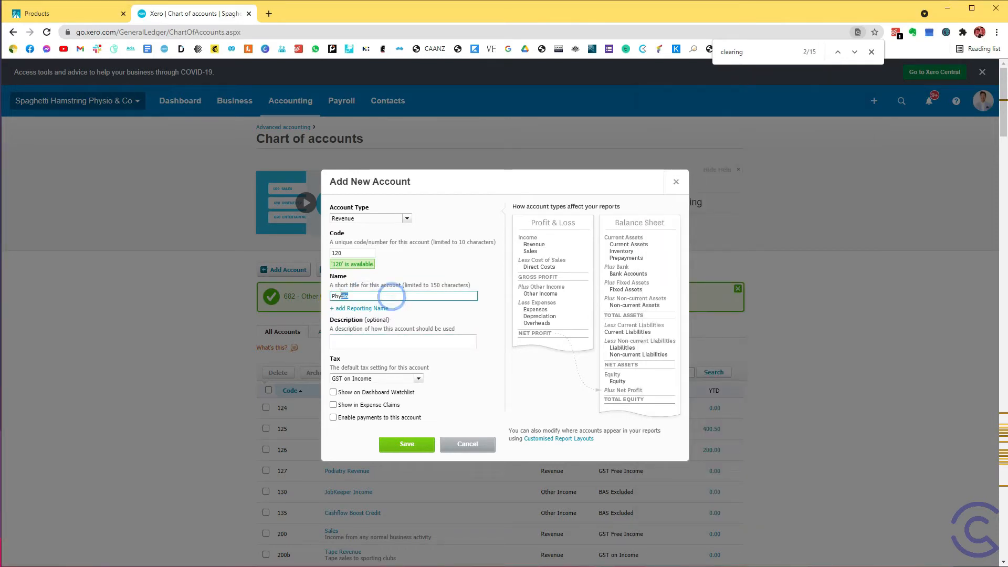
{"action": "type", "text": "Revenue"}
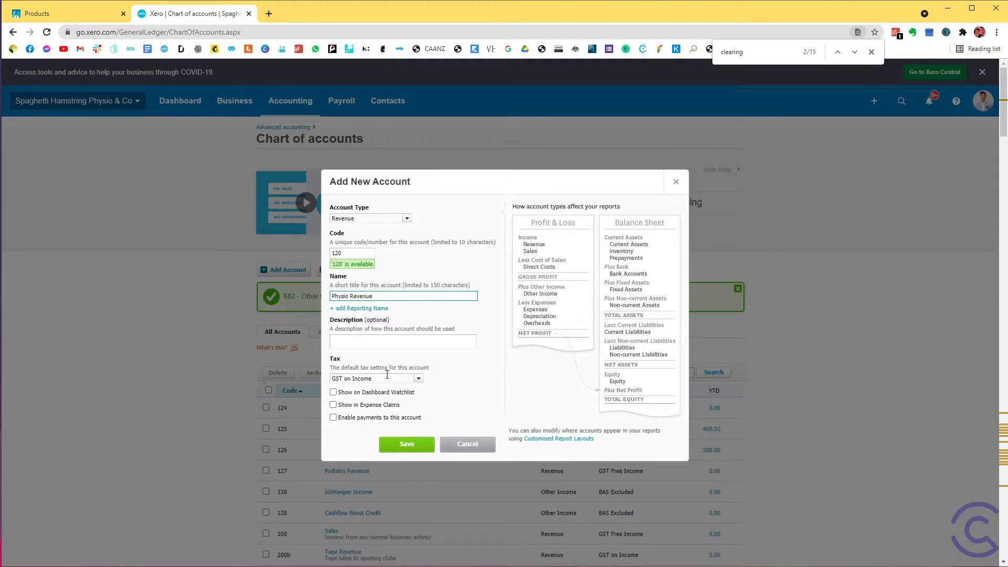
Set the account's default tax to GST Free Income, review the other tax options and discard the new account.
{"action": "left_click", "coordinate": [419, 379]}
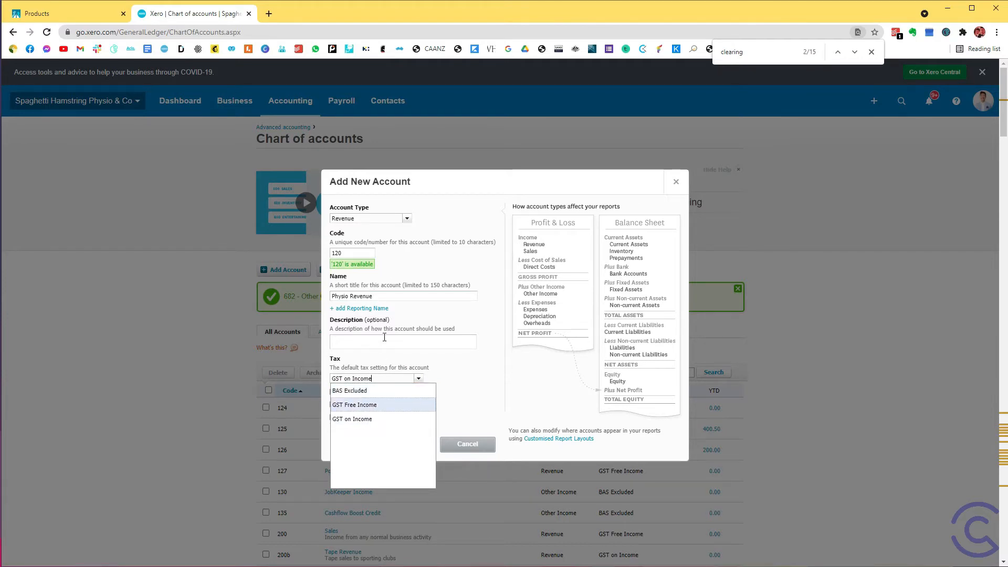
{"action": "left_click", "coordinate": [364, 405]}
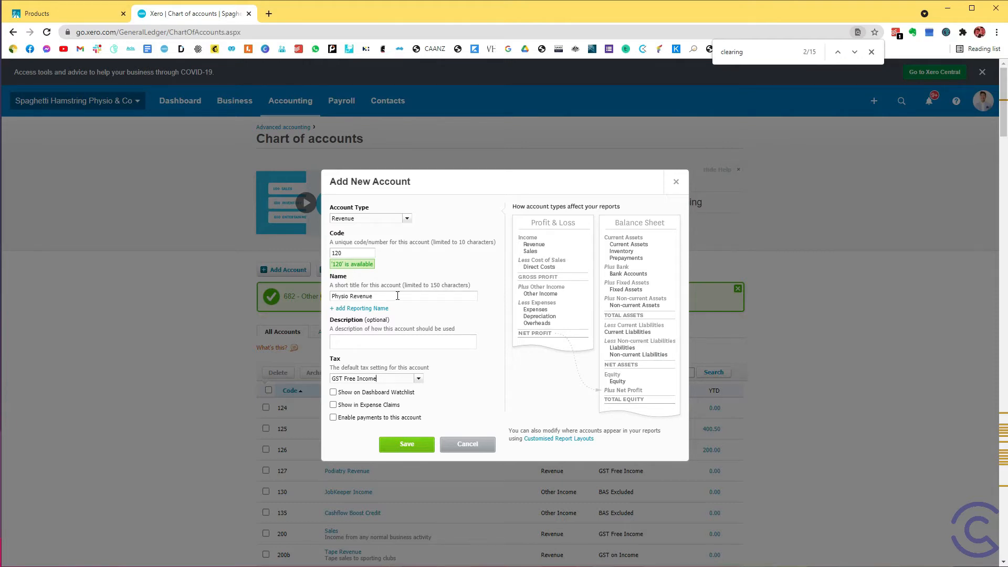
{"action": "left_click", "coordinate": [418, 379]}
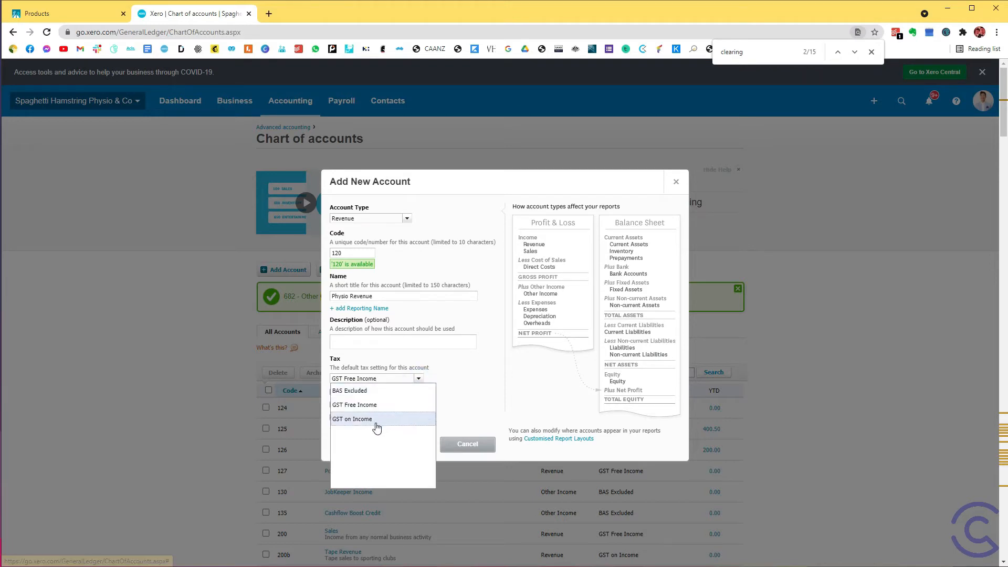
{"action": "left_click", "coordinate": [476, 379]}
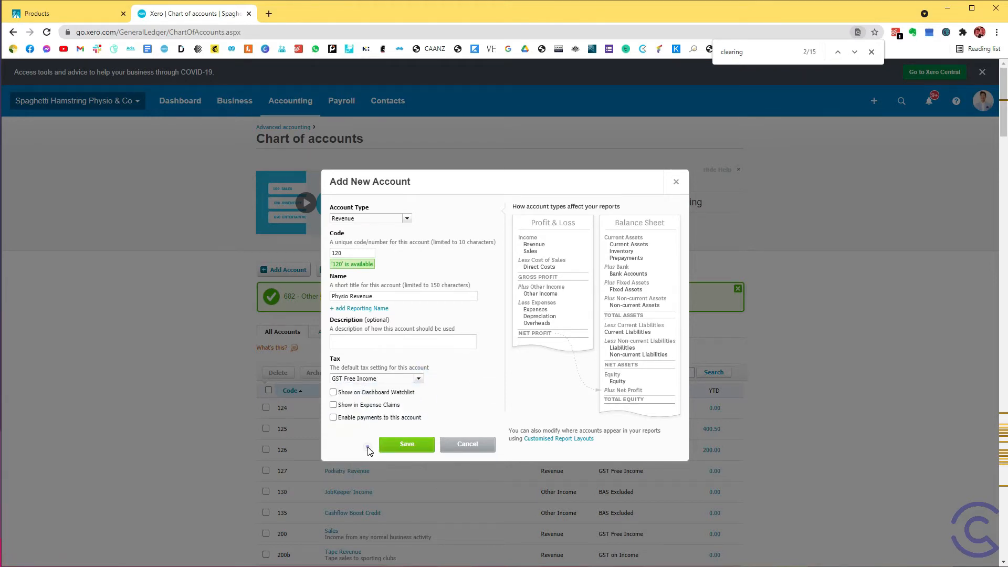
{"action": "left_click", "coordinate": [463, 444]}
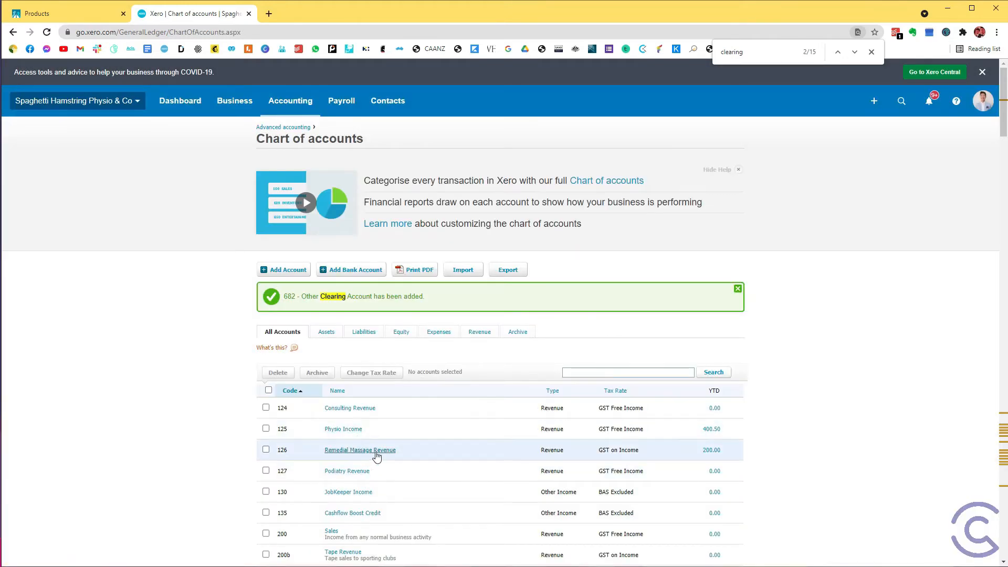
Start a new account of type Revenue and check the stock items in the Notepad note.
{"action": "left_click", "coordinate": [286, 271]}
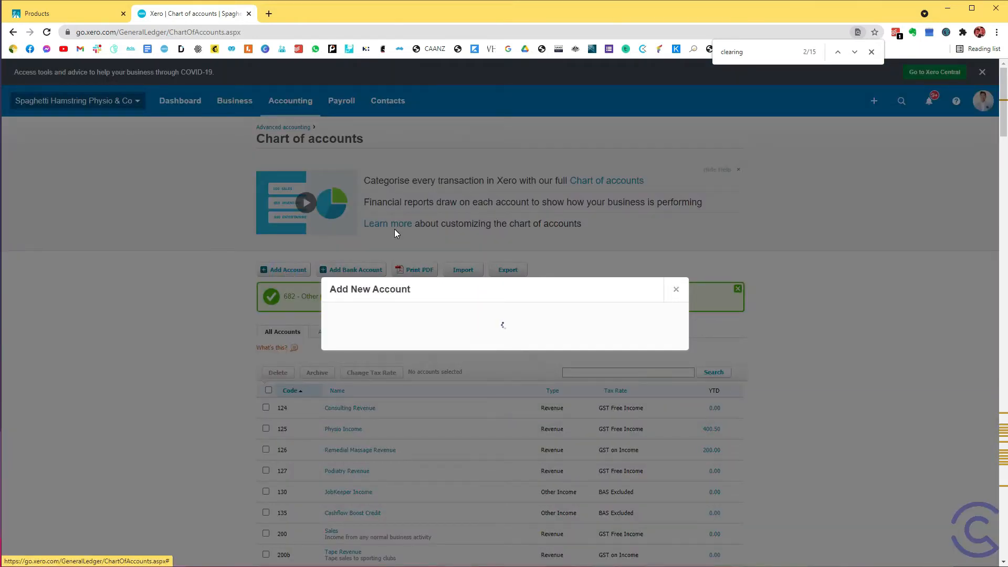
{"action": "type", "text": "re"}
{"action": "left_click", "coordinate": [381, 233]}
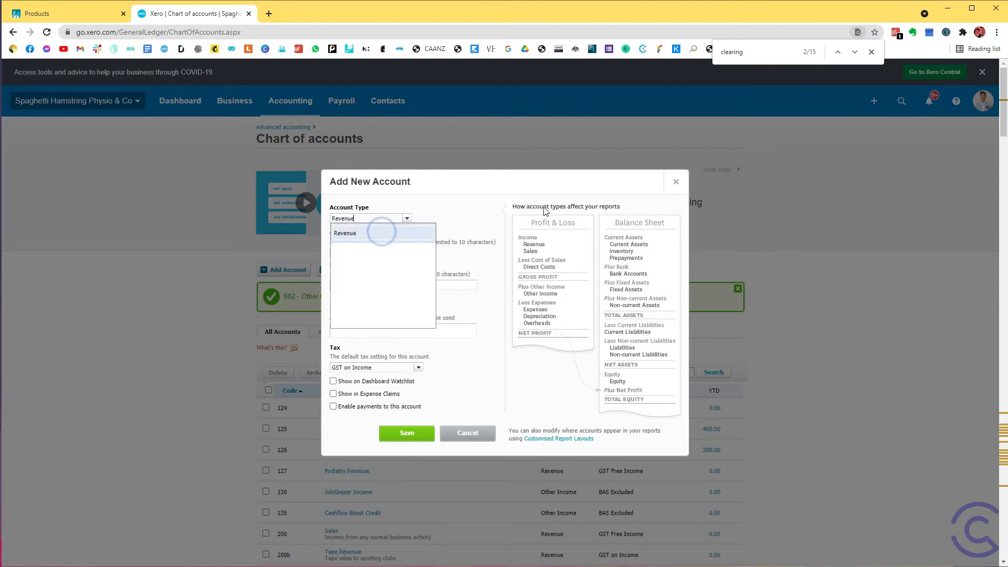
{"action": "key", "text": "alt+Tab"}
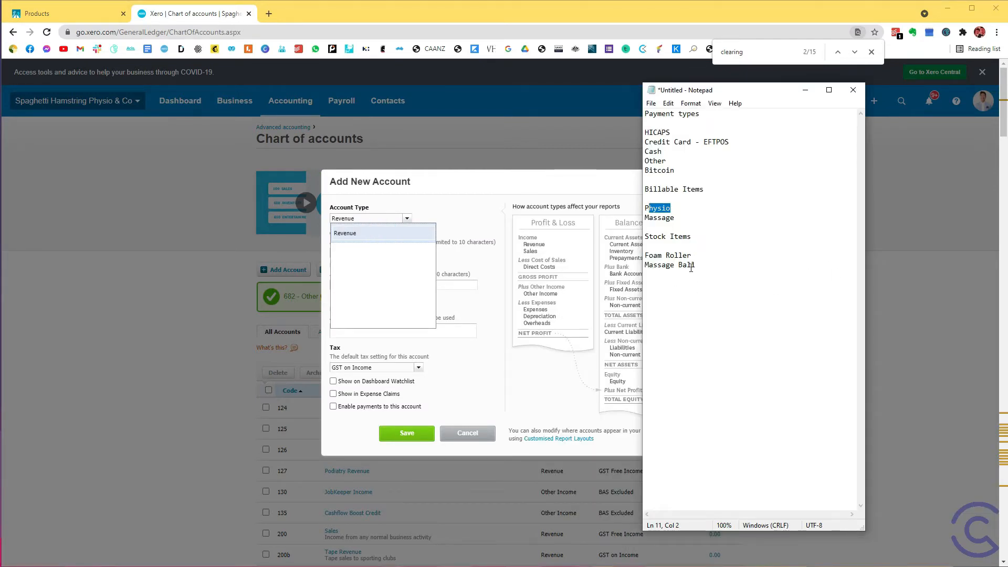
{"action": "left_click", "coordinate": [389, 233]}
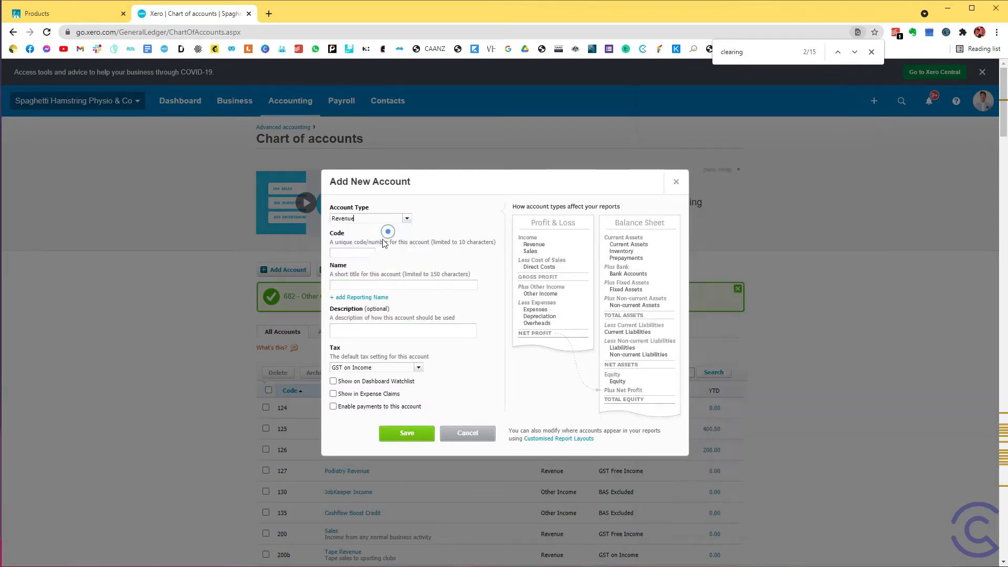
Give the account code 123 and the name "Massage Ball Sales", and save it.
{"action": "left_click", "coordinate": [359, 251]}
{"action": "type", "text": "123"}
{"action": "key", "text": "Tab"}
{"action": "type", "text": "Massage Ball Sale"}
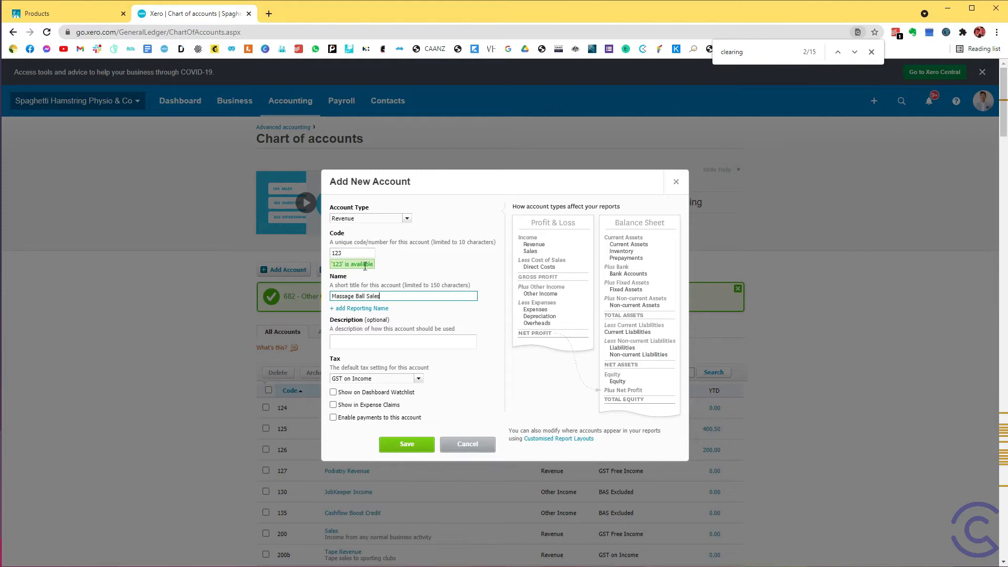
{"action": "type", "text": "s"}
{"action": "left_click", "coordinate": [400, 445]}
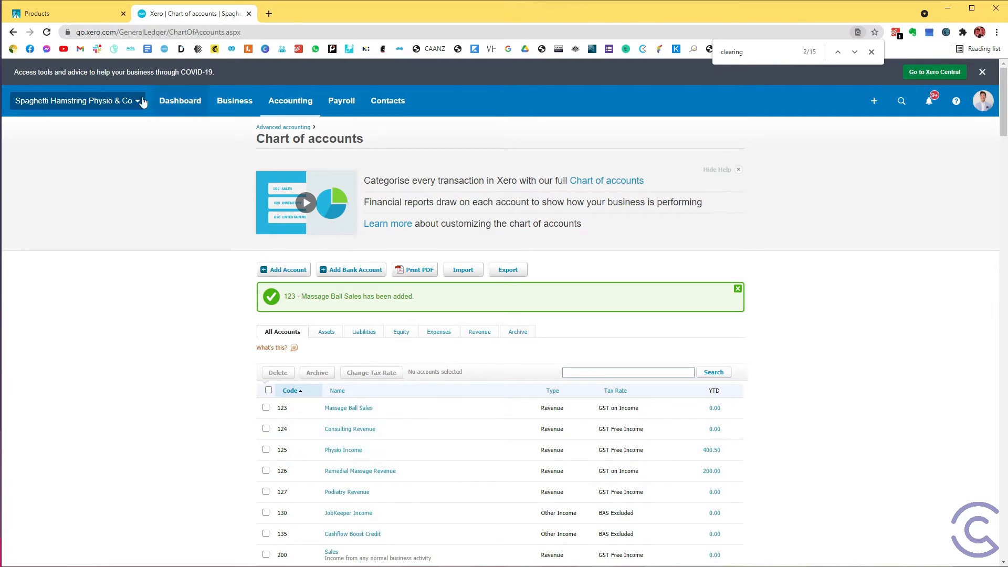
Switch to Cliniko, go to its integrations settings and connect it to Xero.
{"action": "left_click", "coordinate": [75, 13]}
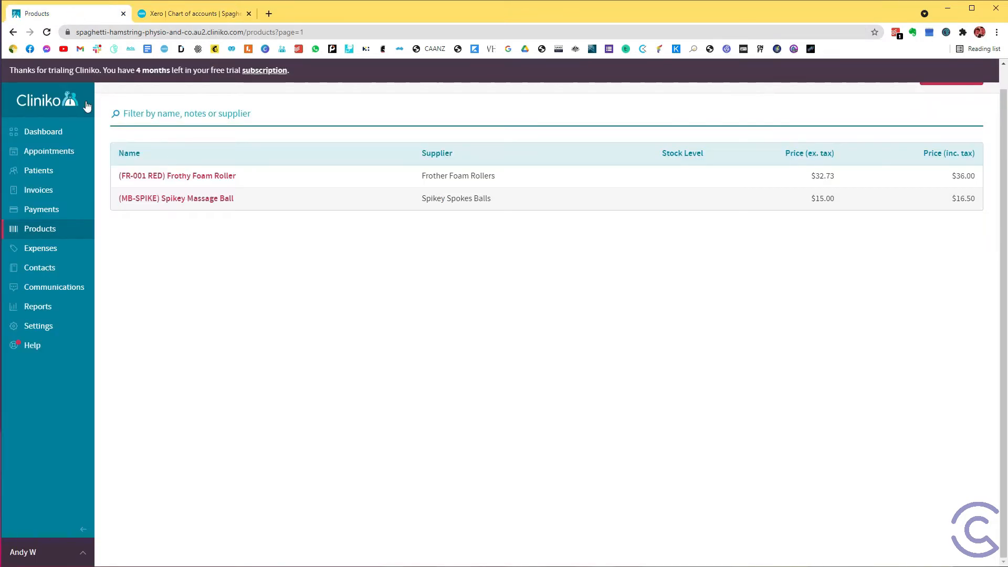
{"action": "left_click", "coordinate": [65, 332]}
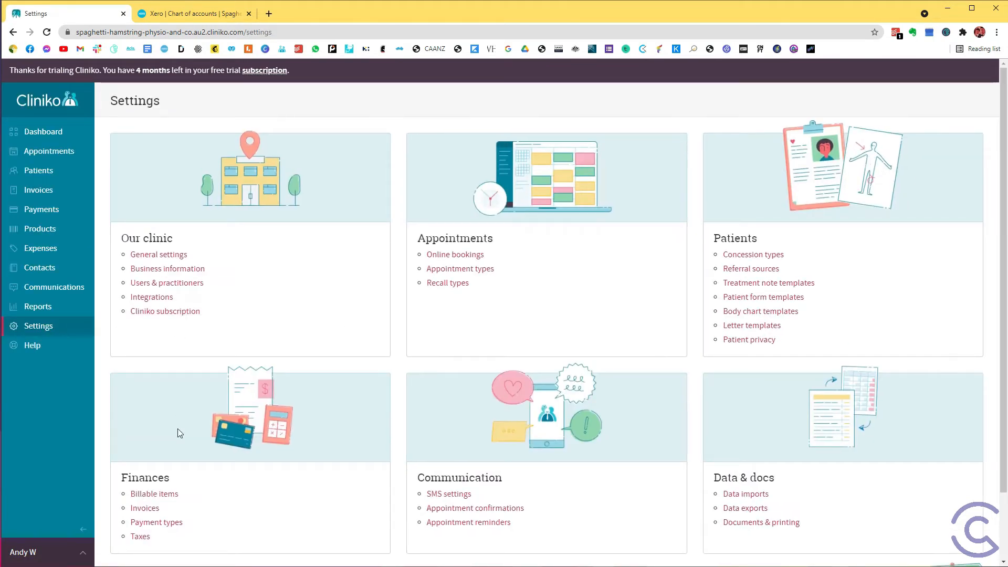
{"action": "left_click", "coordinate": [157, 298]}
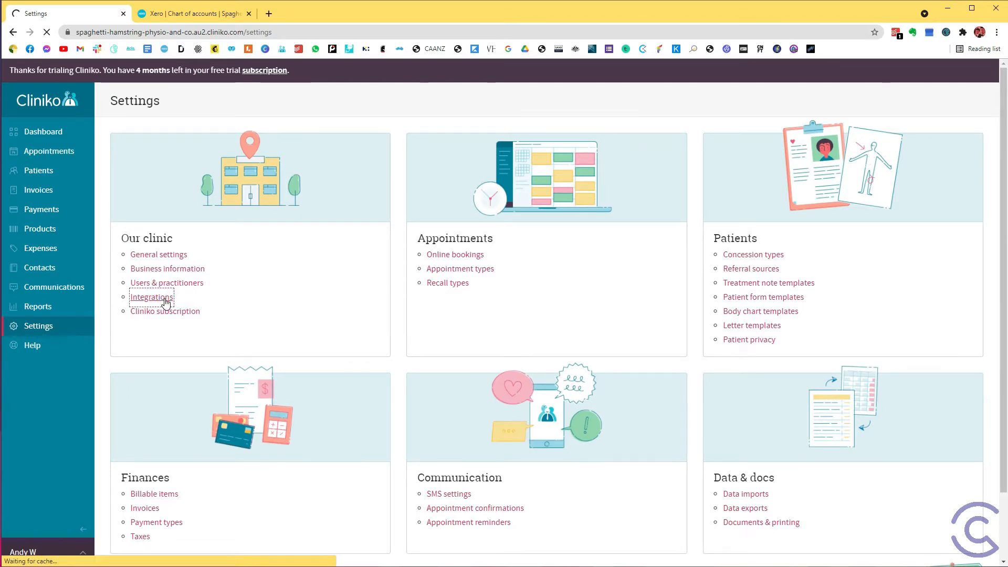
{"action": "scroll", "coordinate": [165, 303], "scroll_direction": "down", "scroll_amount": 10}
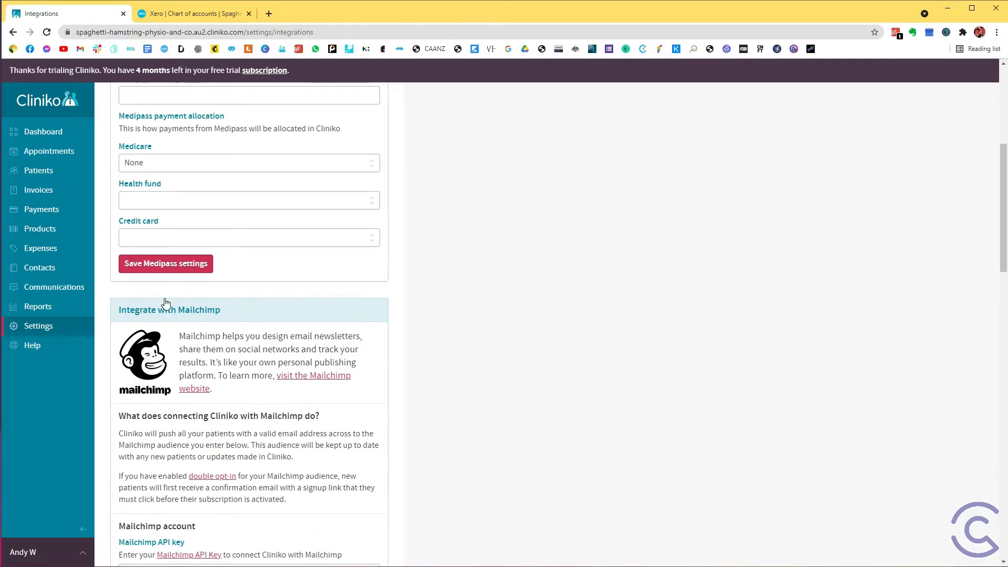
{"action": "scroll", "coordinate": [165, 303], "scroll_direction": "down", "scroll_amount": 5}
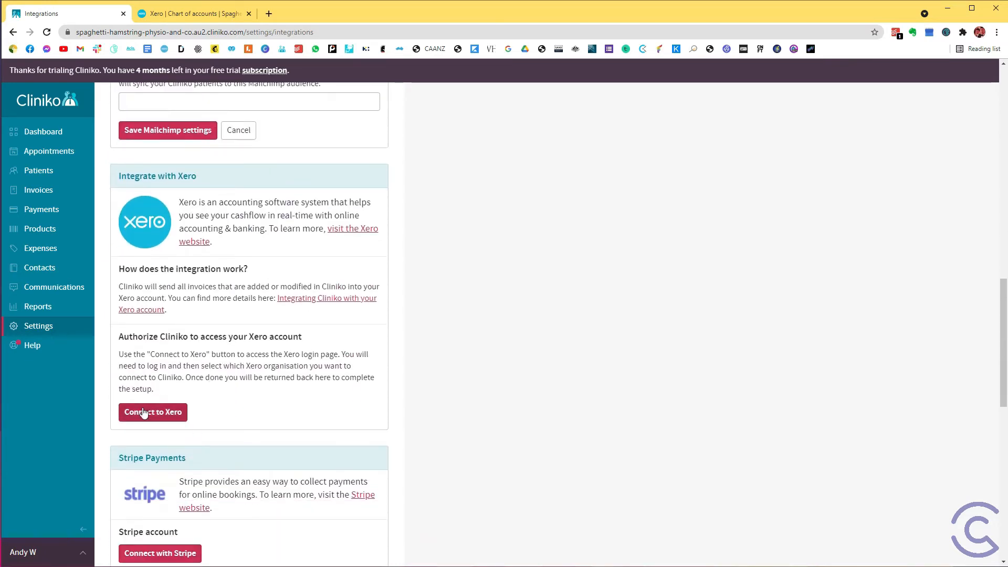
{"action": "left_click", "coordinate": [151, 413]}
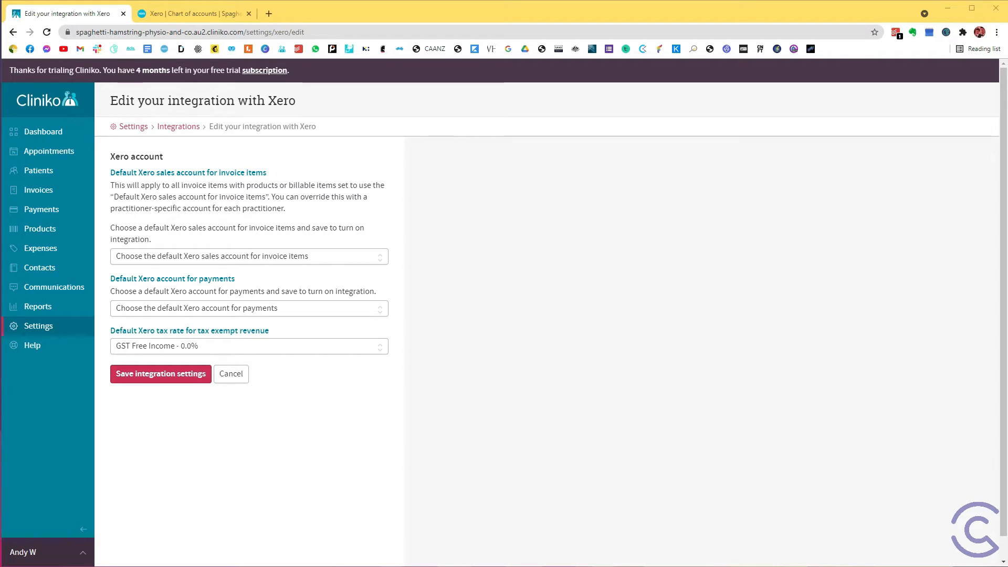
Review the available sales accounts and set the default Xero sales account for invoice items to "200 - Sales".
{"action": "left_click", "coordinate": [176, 13]}
{"action": "left_click", "coordinate": [84, 13]}
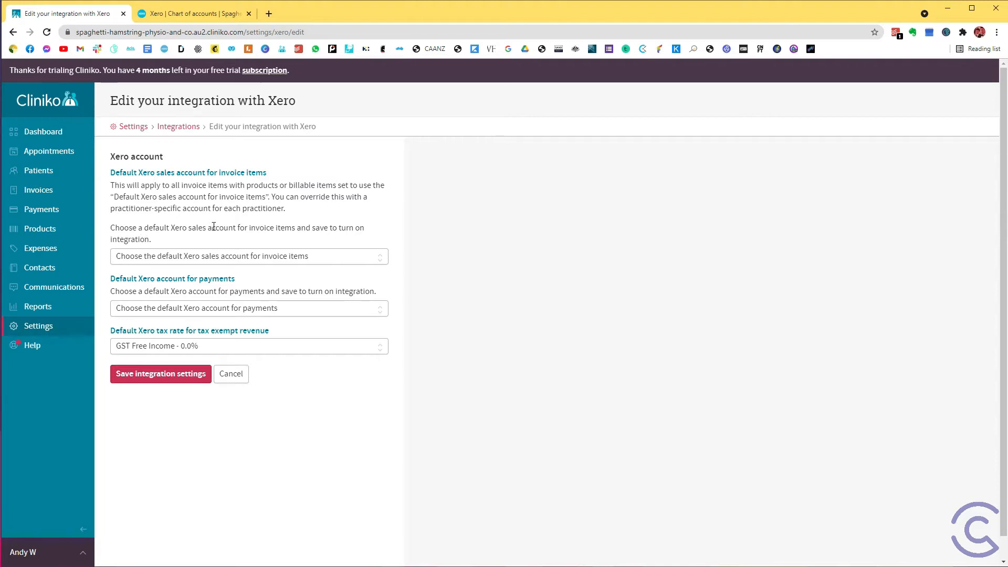
{"action": "left_click", "coordinate": [261, 257]}
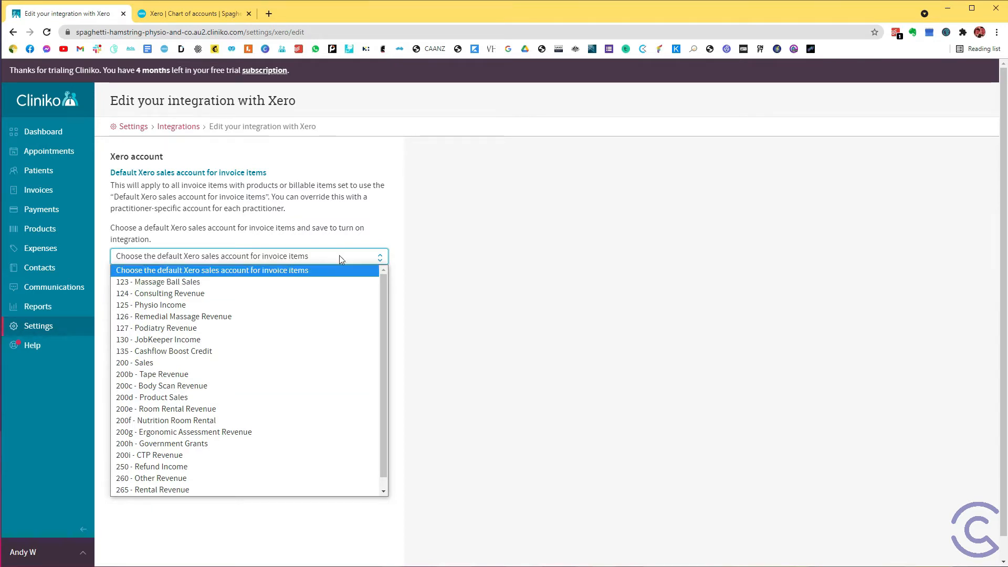
{"action": "left_click", "coordinate": [342, 216]}
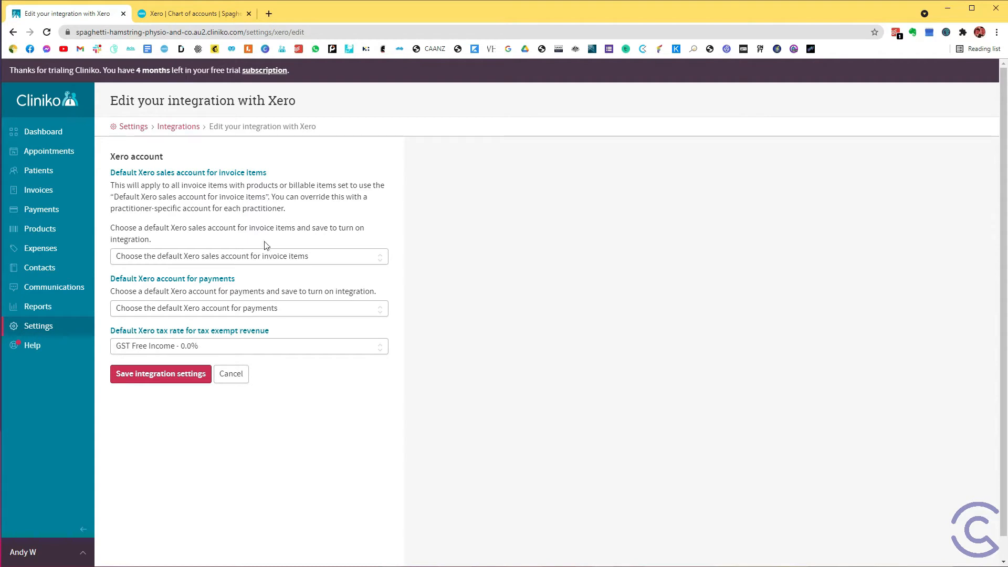
{"action": "left_click", "coordinate": [253, 258]}
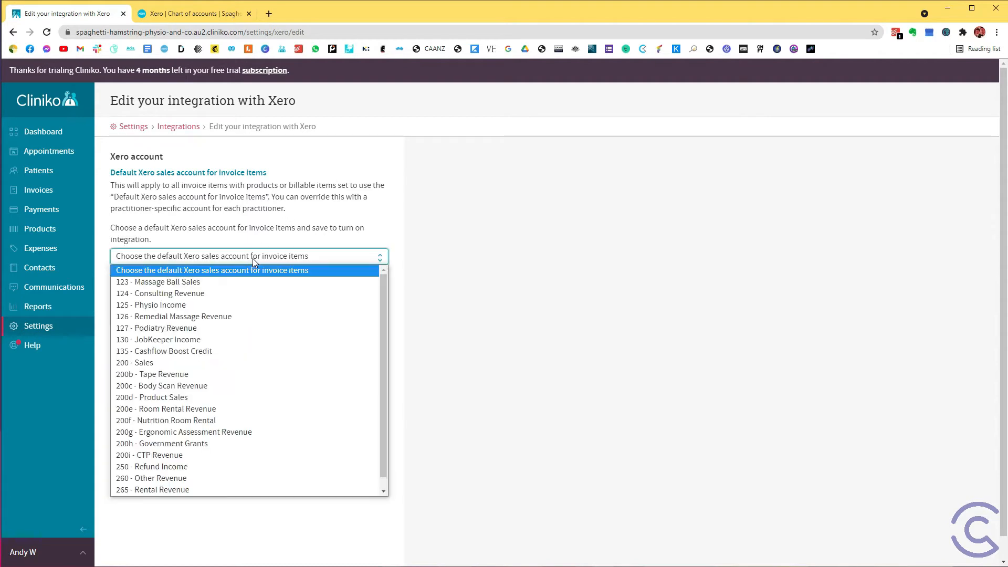
{"action": "left_click", "coordinate": [177, 364]}
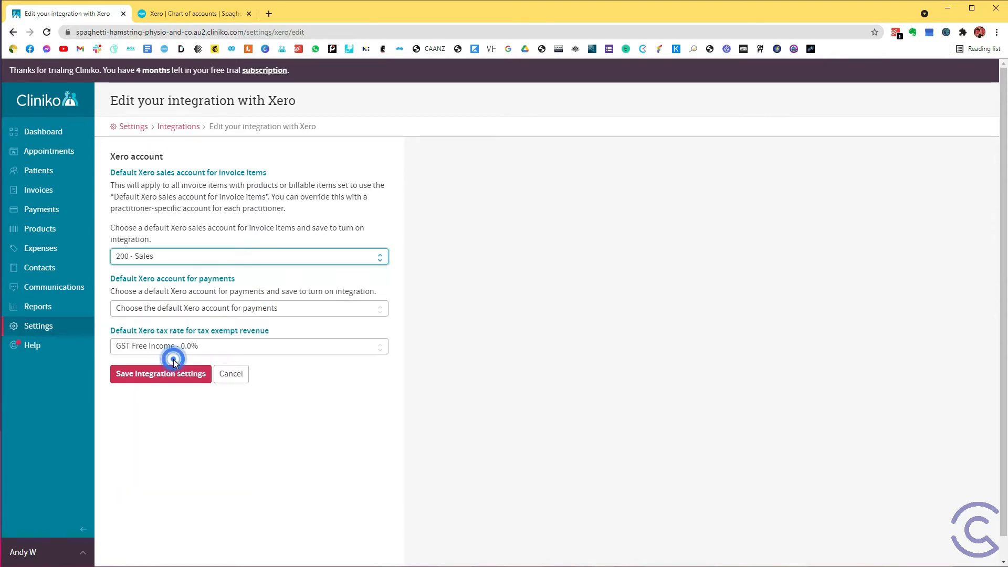
Set the default Xero account for payments to "682 - Other Clearing Account" and save the integration settings.
{"action": "left_click", "coordinate": [225, 310]}
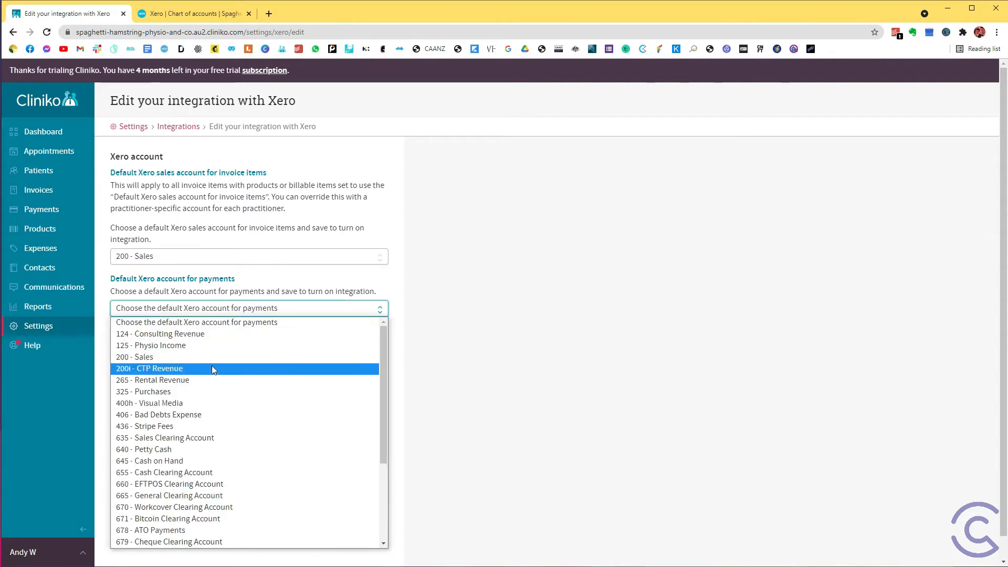
{"action": "scroll", "coordinate": [212, 370], "scroll_direction": "down", "scroll_amount": 3}
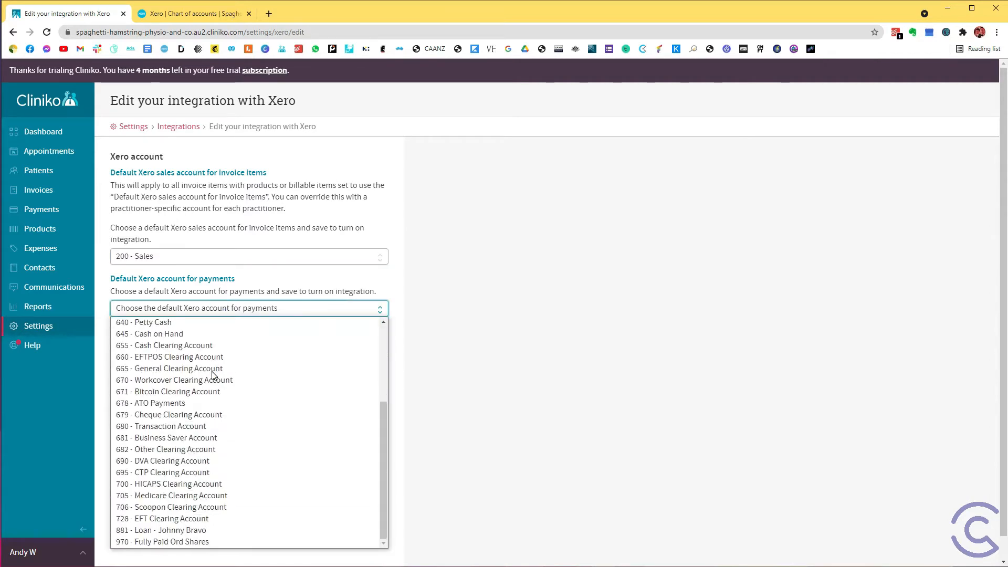
{"action": "left_click", "coordinate": [204, 451]}
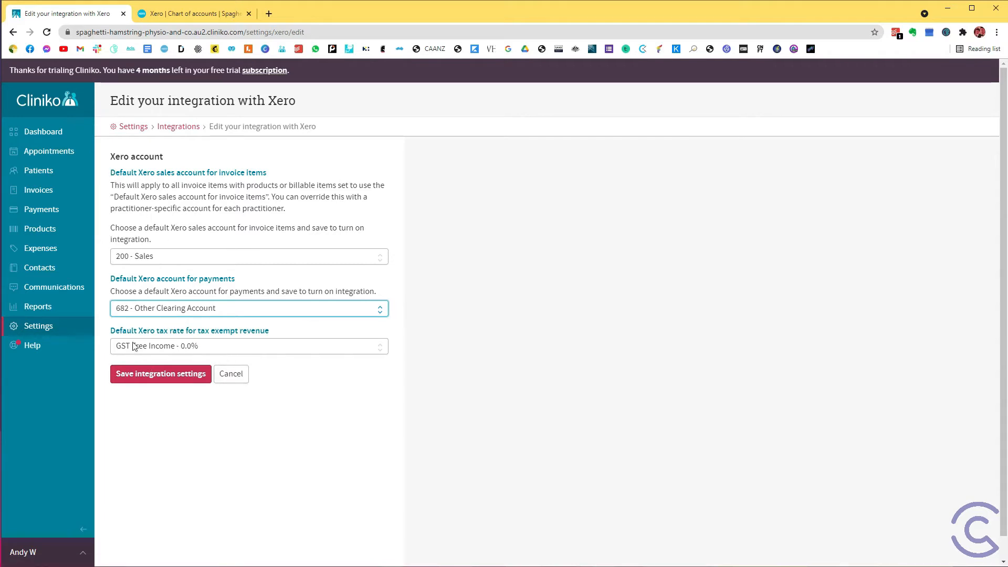
{"action": "left_click", "coordinate": [168, 379]}
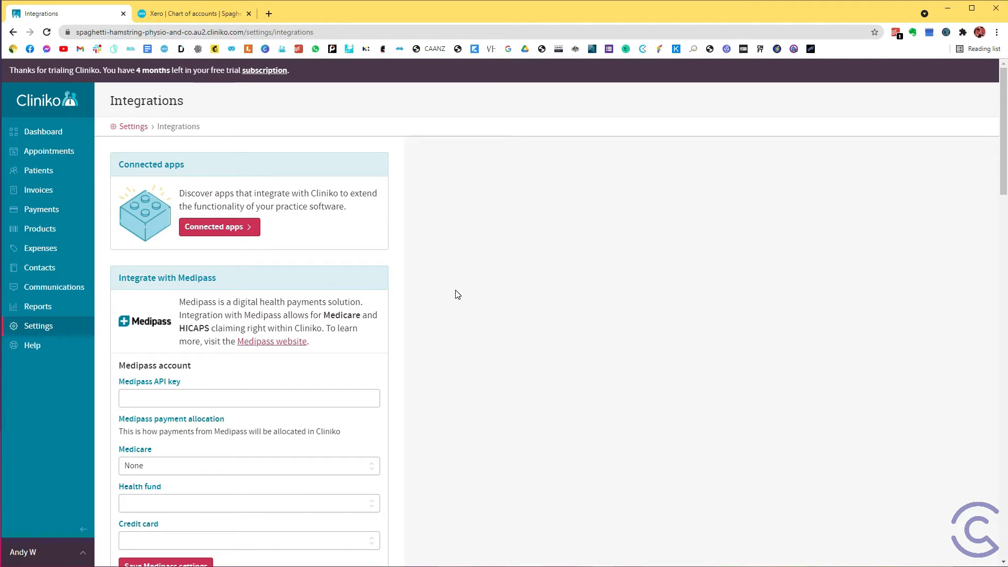
Open the list of payment types in the finance settings.
{"action": "scroll", "coordinate": [460, 295], "scroll_direction": "down", "scroll_amount": 5}
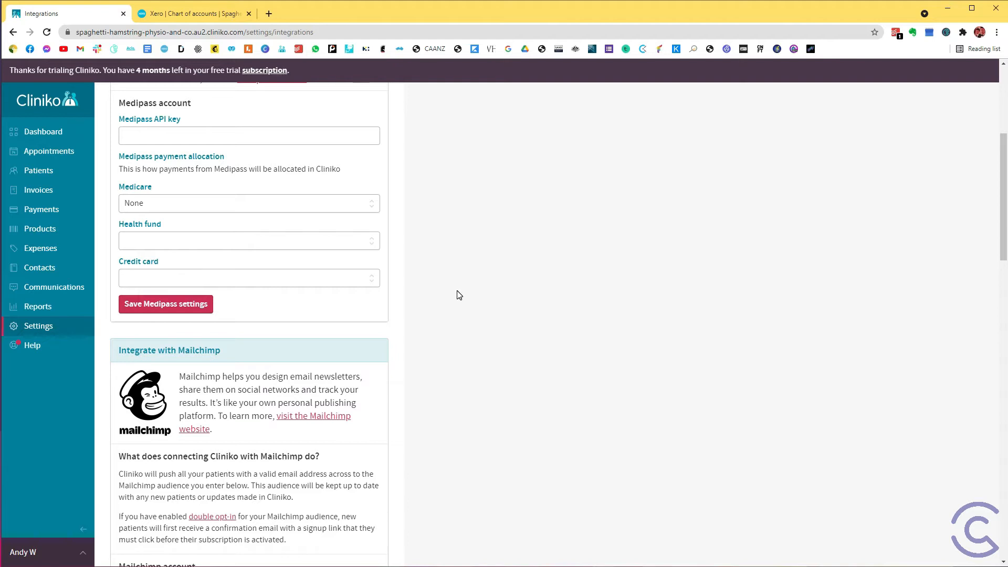
{"action": "left_click", "coordinate": [61, 330]}
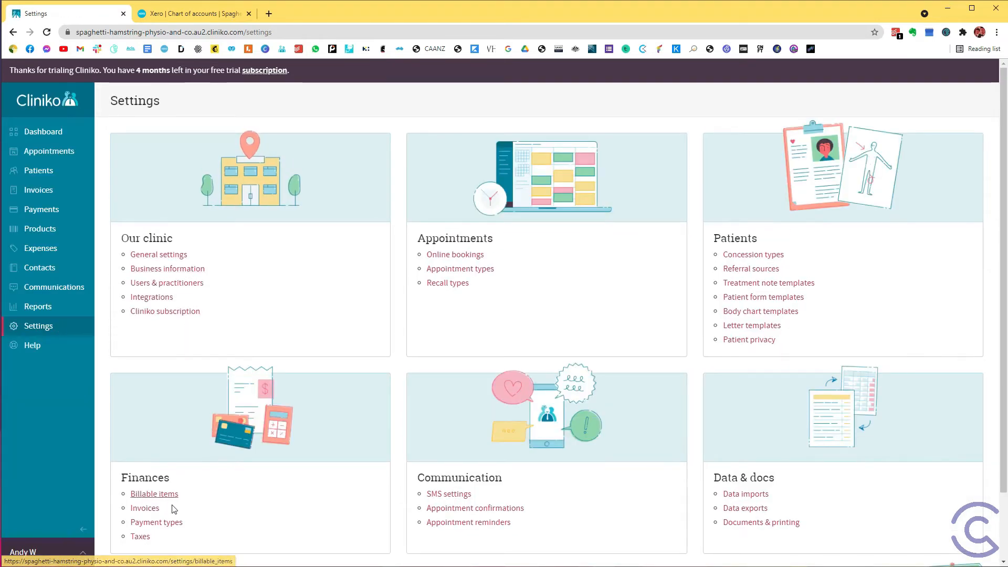
{"action": "left_click", "coordinate": [178, 527]}
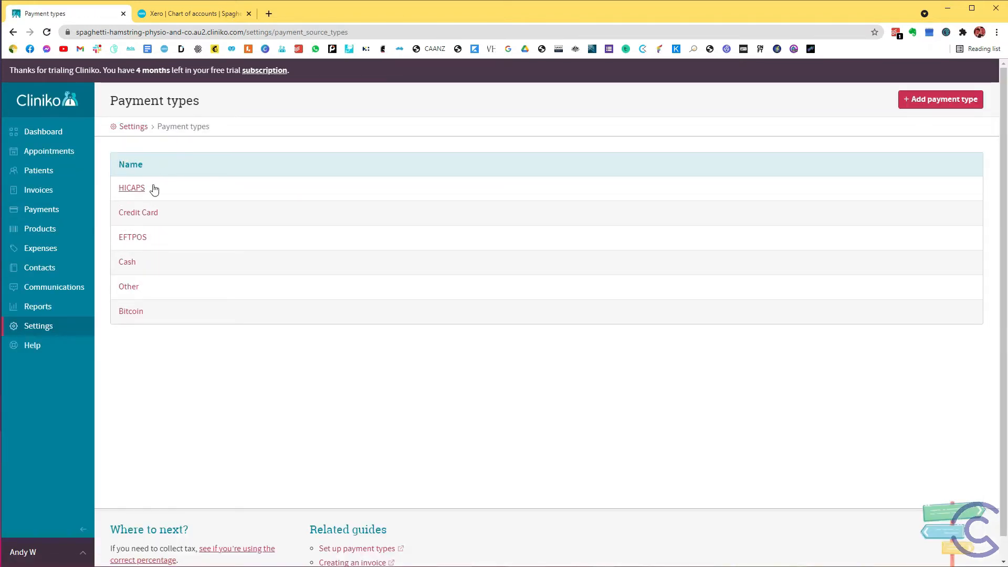
Assign the Xero account "700 - HICAPS Clearing Account" to the HICAPS payment type and save it.
{"action": "left_click", "coordinate": [140, 197]}
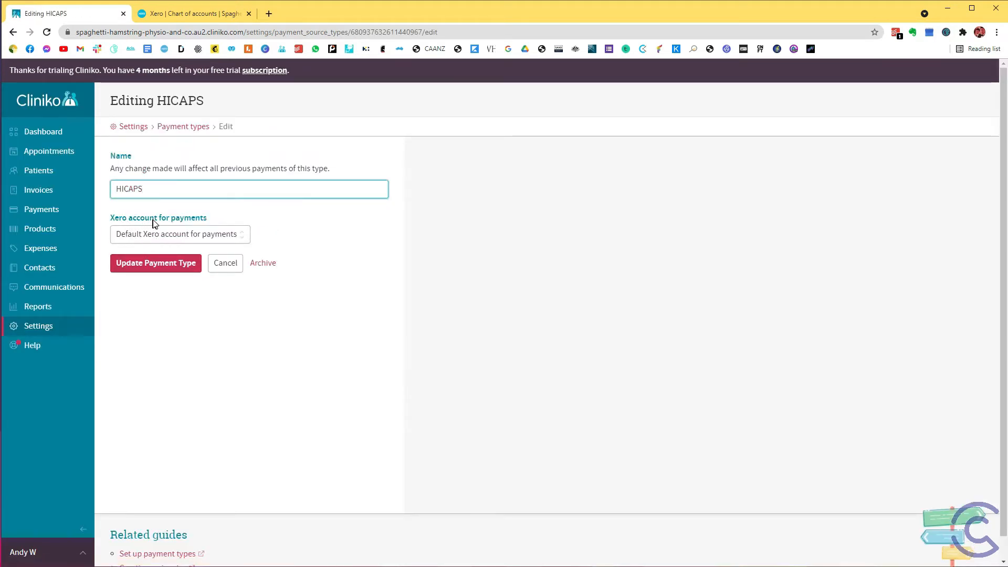
{"action": "left_click", "coordinate": [180, 234]}
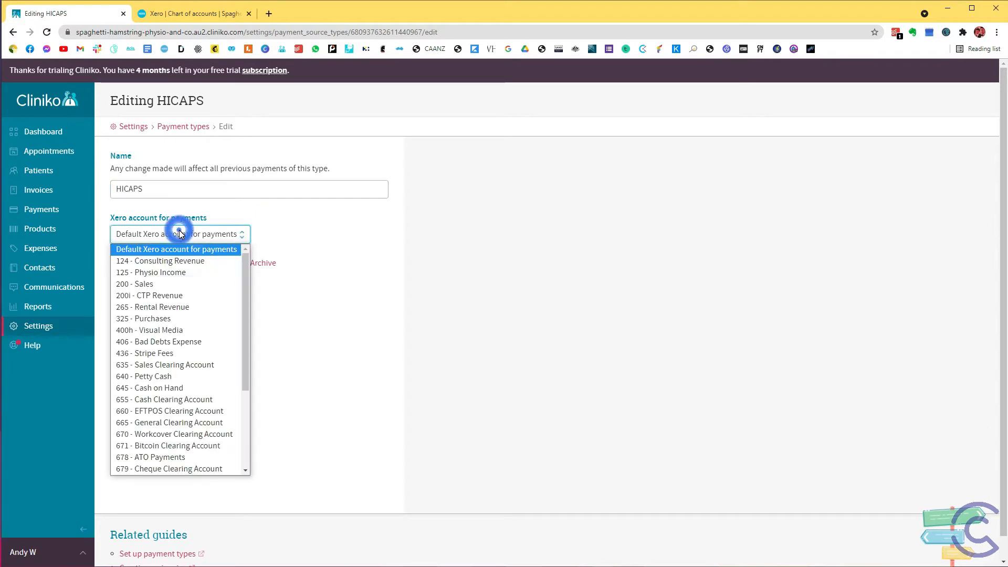
{"action": "scroll", "coordinate": [195, 280], "scroll_direction": "down", "scroll_amount": 4}
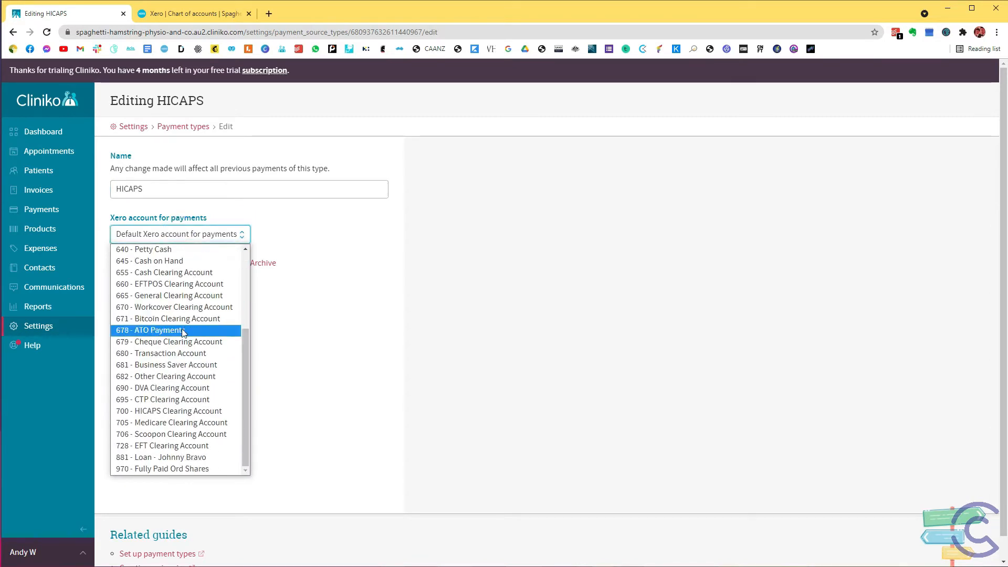
{"action": "left_click", "coordinate": [197, 412]}
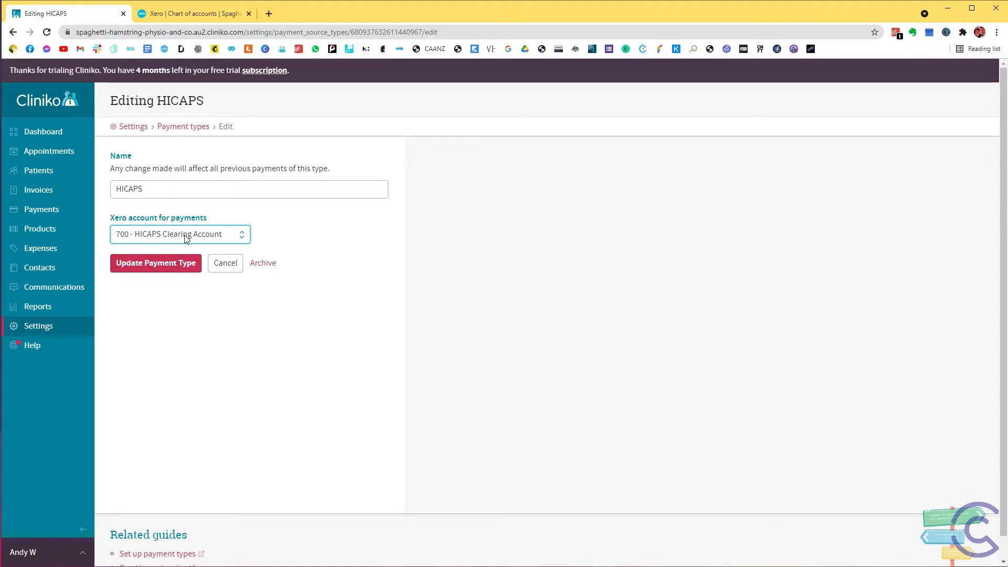
{"action": "left_click", "coordinate": [162, 267]}
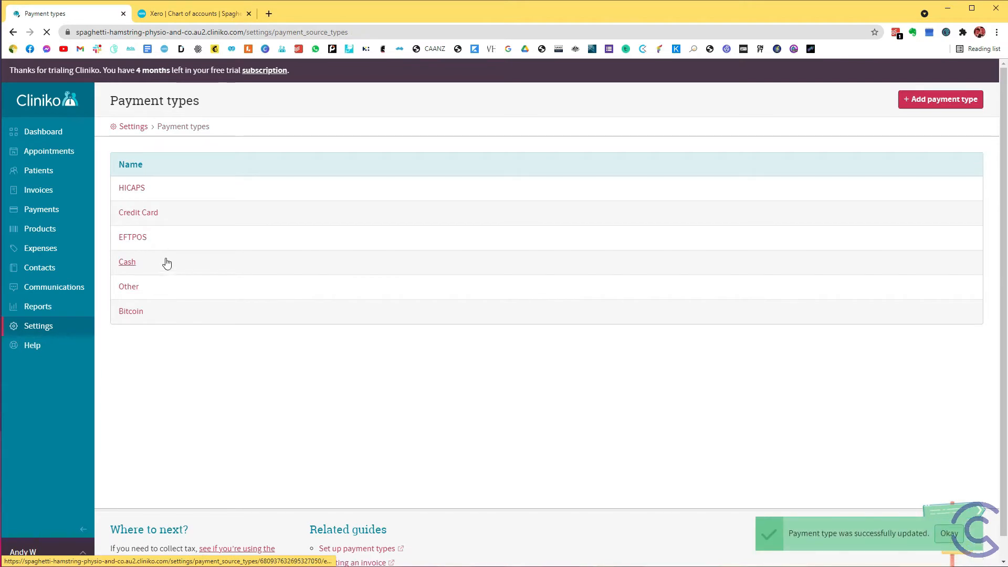
Assign the Xero account "660 - EFTPOS Clearing Account" to the Credit Card payment type and save it.
{"action": "left_click", "coordinate": [153, 220]}
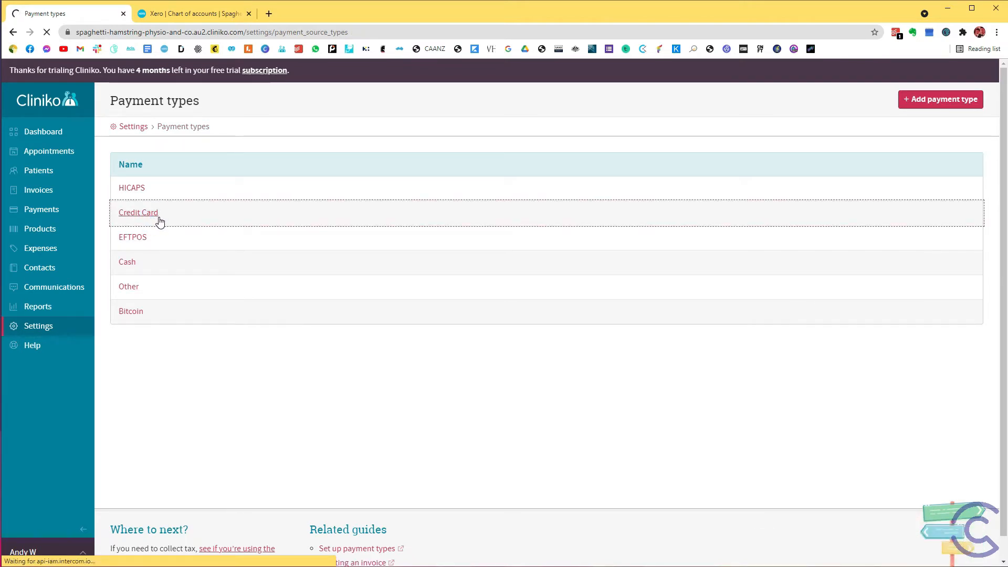
{"action": "left_click", "coordinate": [174, 234]}
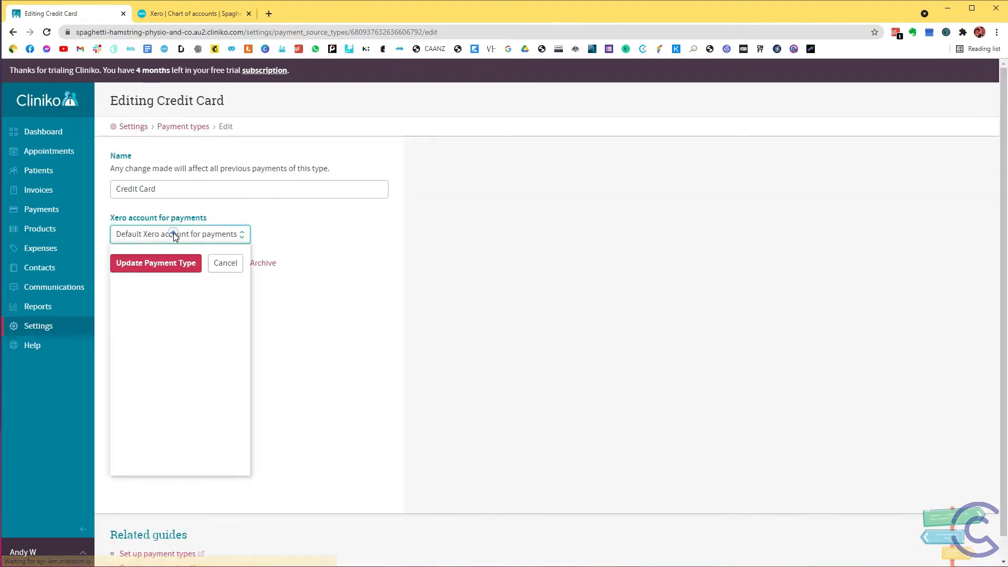
{"action": "scroll", "coordinate": [195, 291], "scroll_direction": "down", "scroll_amount": 4}
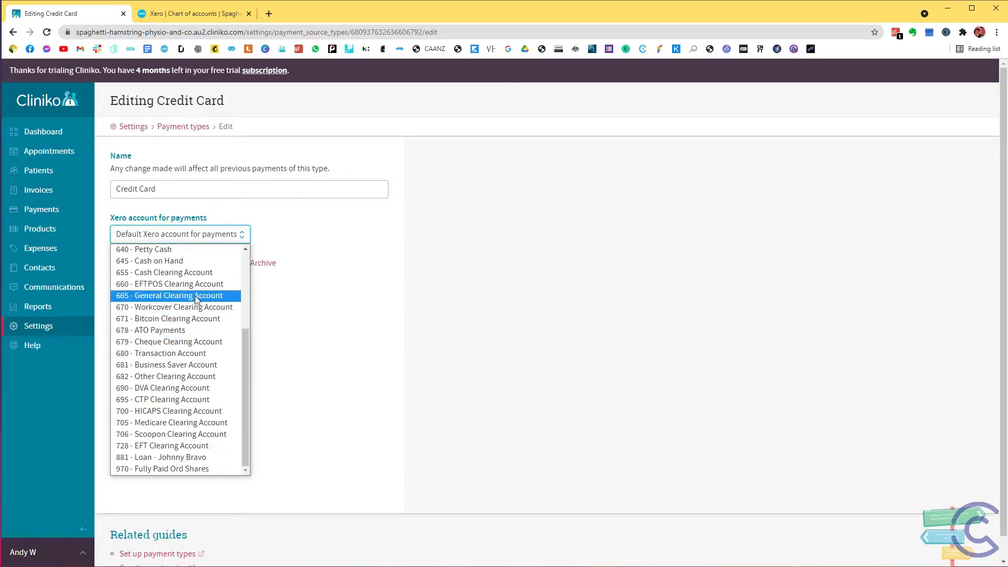
{"action": "left_click", "coordinate": [190, 283]}
{"action": "left_click", "coordinate": [168, 260]}
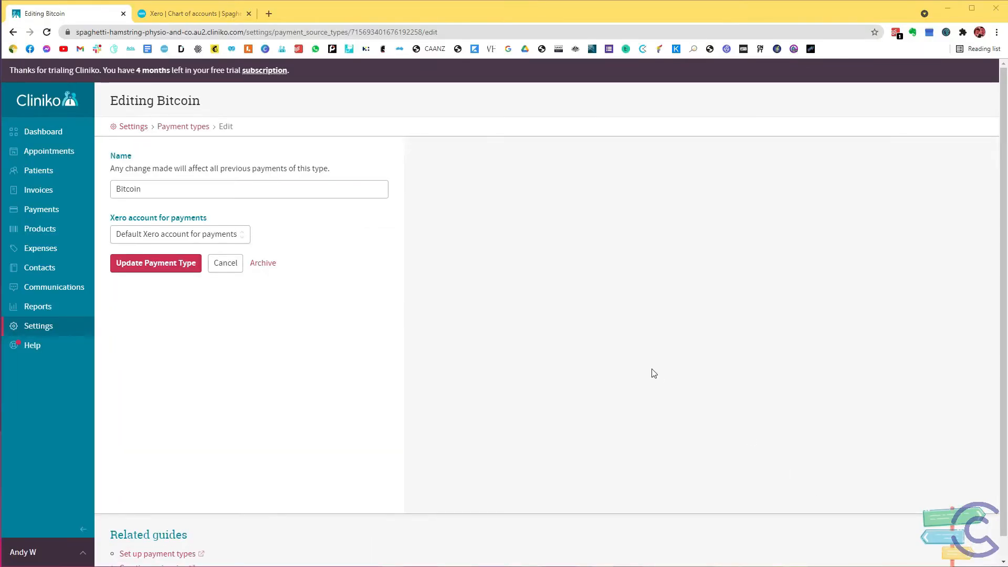
Assign the Xero account "671 - Bitcoin Clearing Account" to the Bitcoin payment type and save it.
{"action": "left_click", "coordinate": [192, 234]}
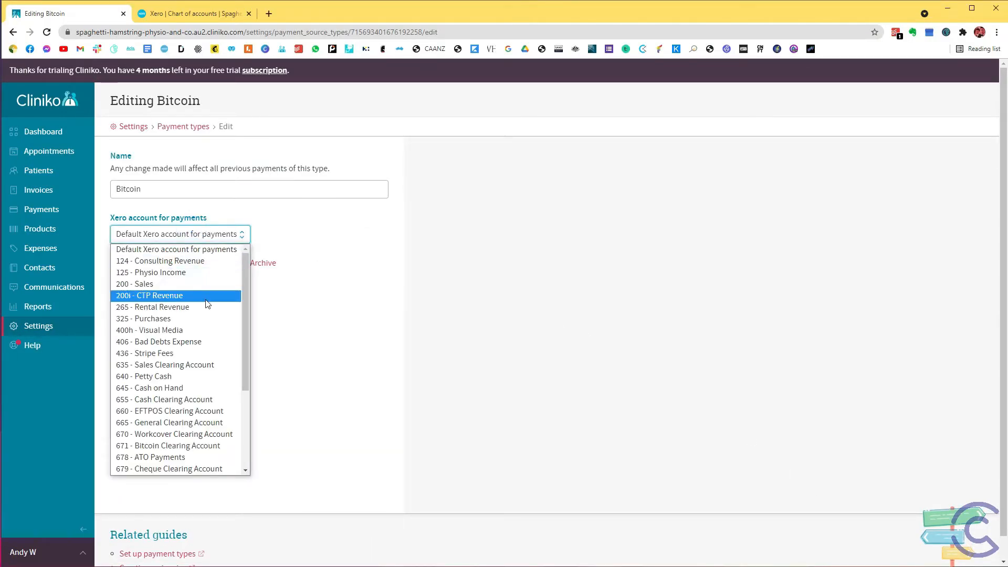
{"action": "scroll", "coordinate": [185, 304], "scroll_direction": "down", "scroll_amount": 2}
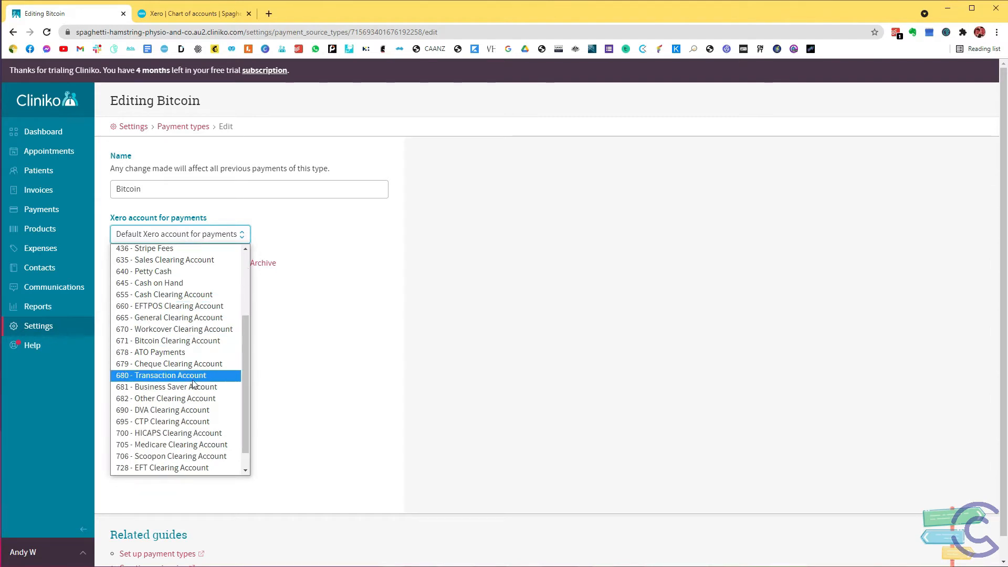
{"action": "scroll", "coordinate": [185, 377], "scroll_direction": "down", "scroll_amount": 1}
{"action": "scroll", "coordinate": [179, 367], "scroll_direction": "up", "scroll_amount": 3}
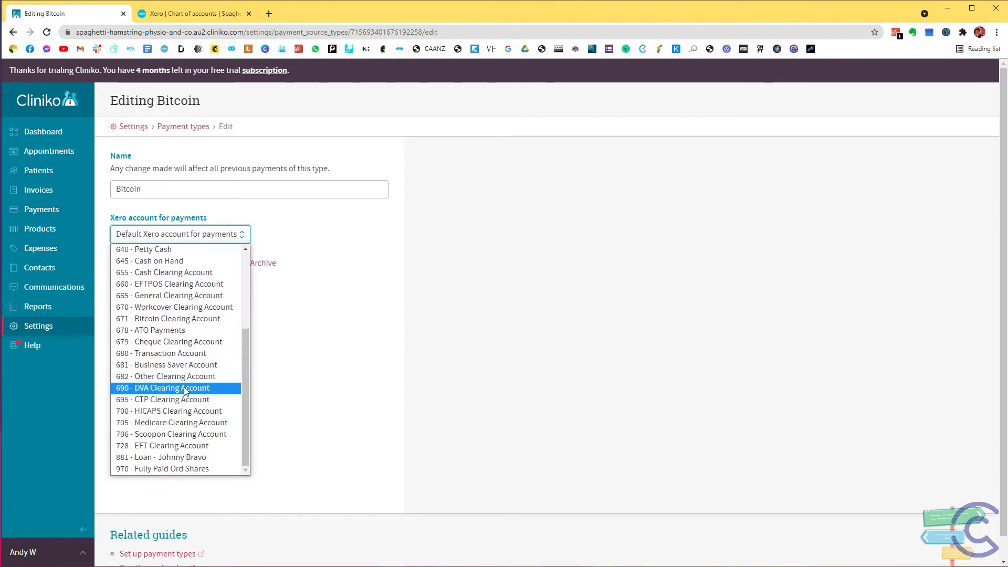
{"action": "left_click", "coordinate": [169, 318]}
{"action": "left_click", "coordinate": [148, 266]}
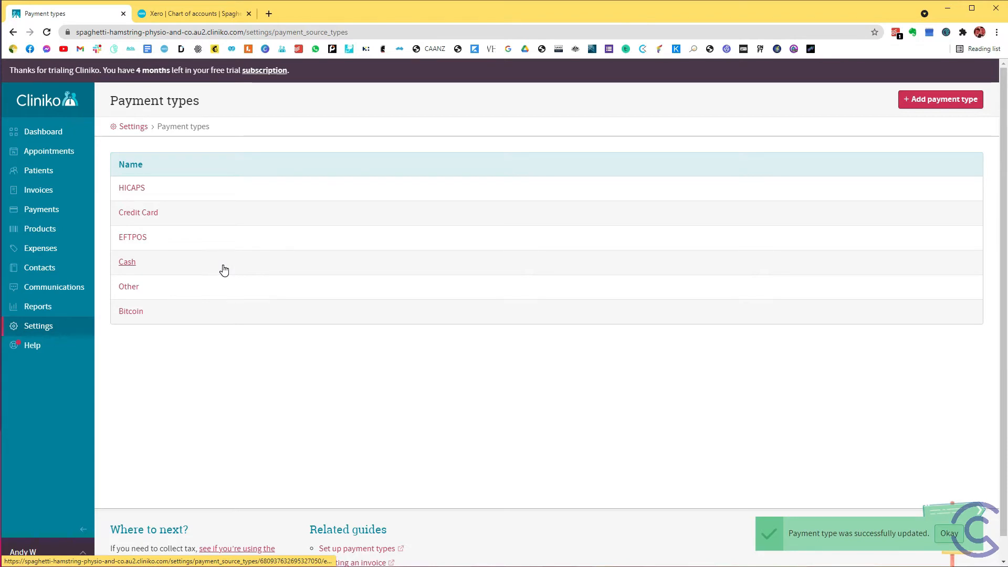
In the billable items settings, set the Xero account code of Initial consultation and treatment to "125 - Physio Income" and save the item.
{"action": "left_click", "coordinate": [44, 327]}
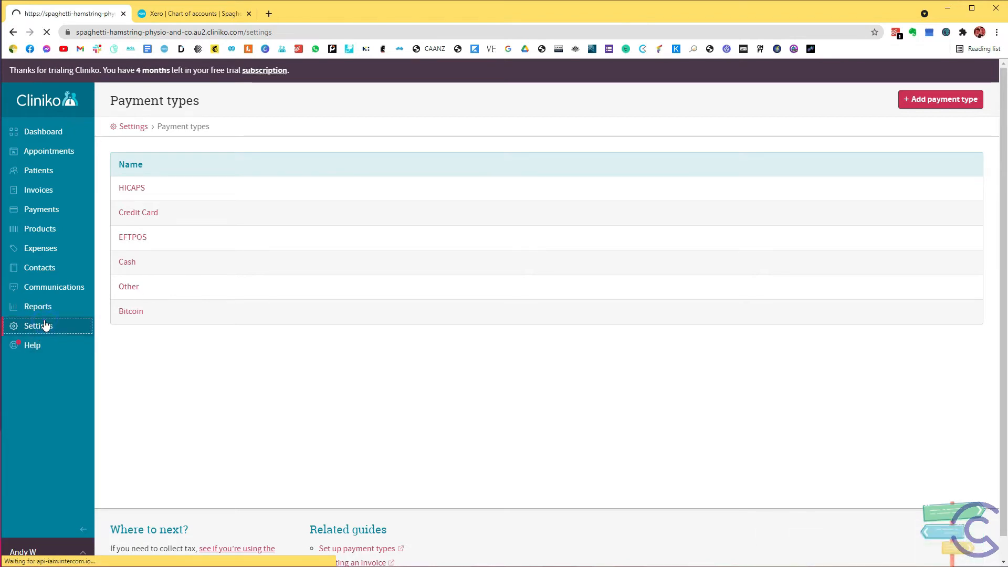
{"action": "scroll", "coordinate": [158, 436], "scroll_direction": "down", "scroll_amount": 2}
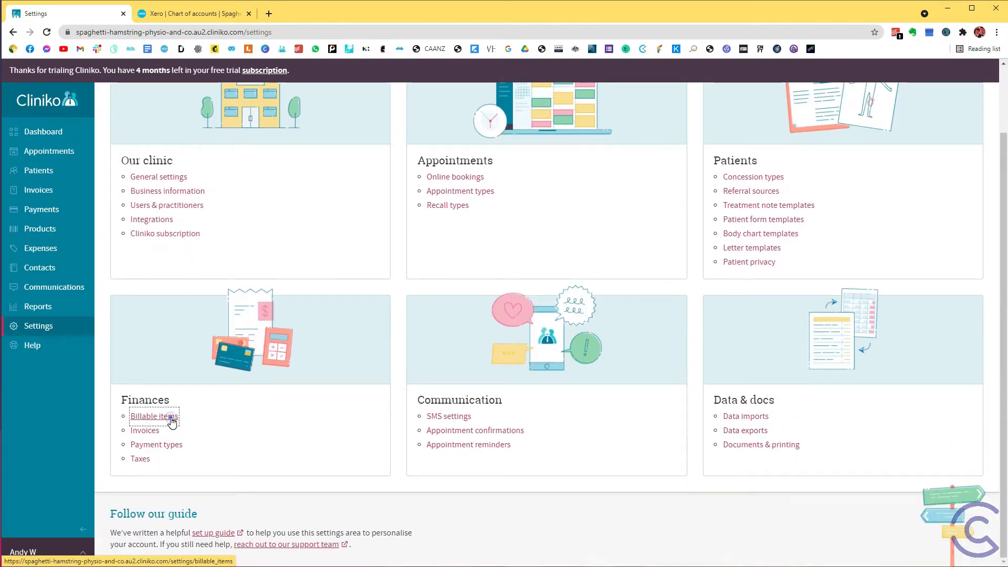
{"action": "left_click", "coordinate": [169, 419]}
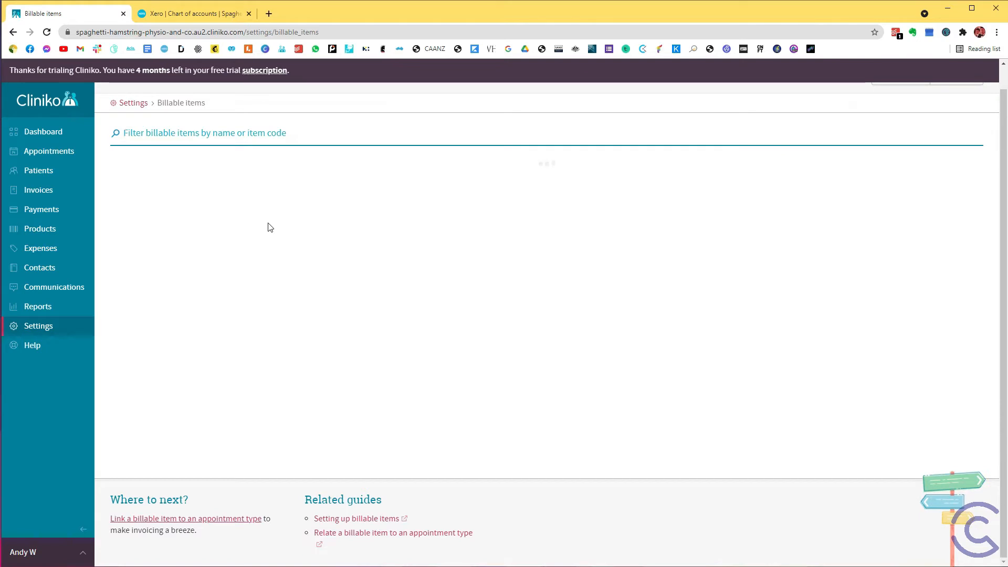
{"action": "left_click", "coordinate": [188, 197]}
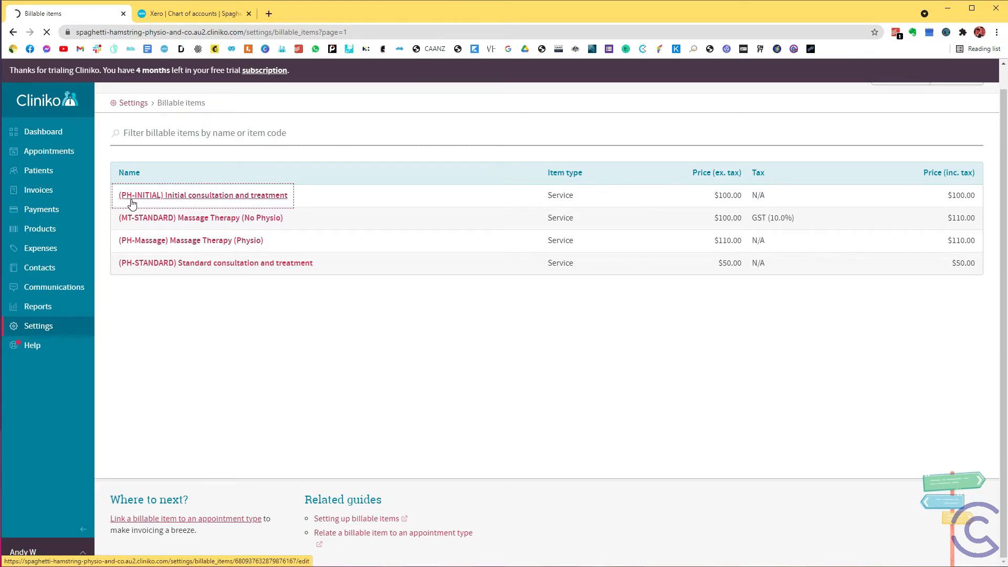
{"action": "scroll", "coordinate": [170, 219], "scroll_direction": "down", "scroll_amount": 2}
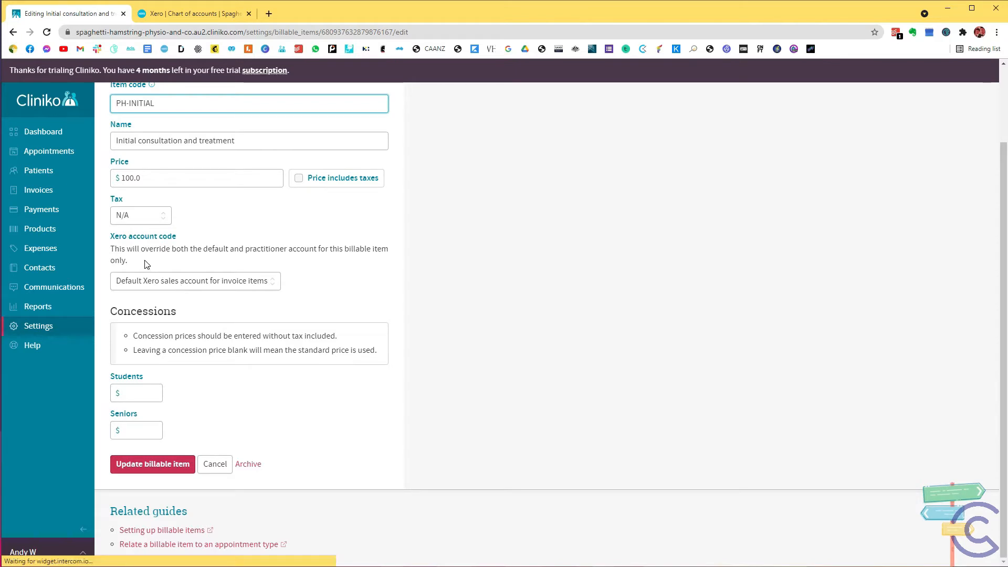
{"action": "left_click", "coordinate": [233, 285]}
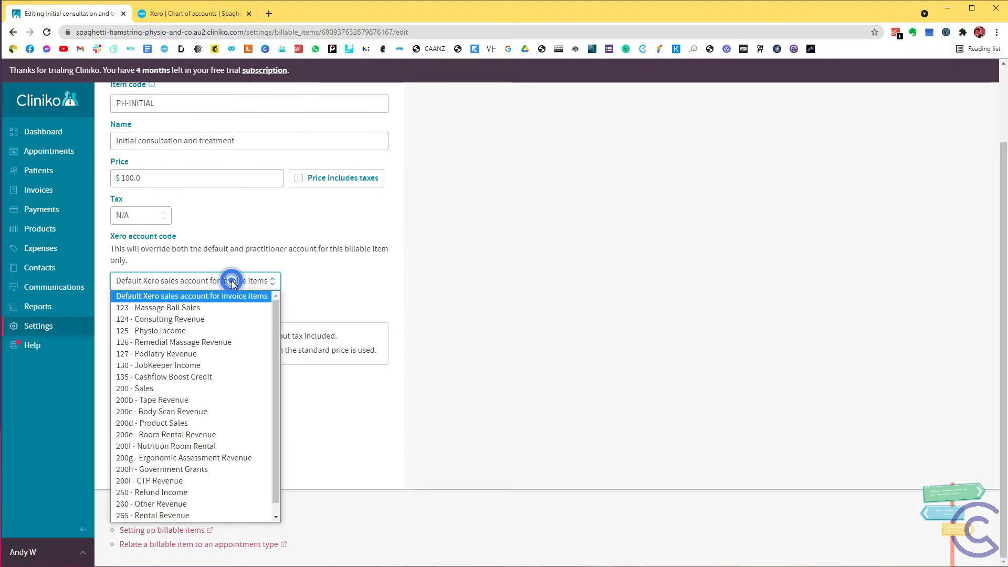
{"action": "left_click", "coordinate": [188, 331]}
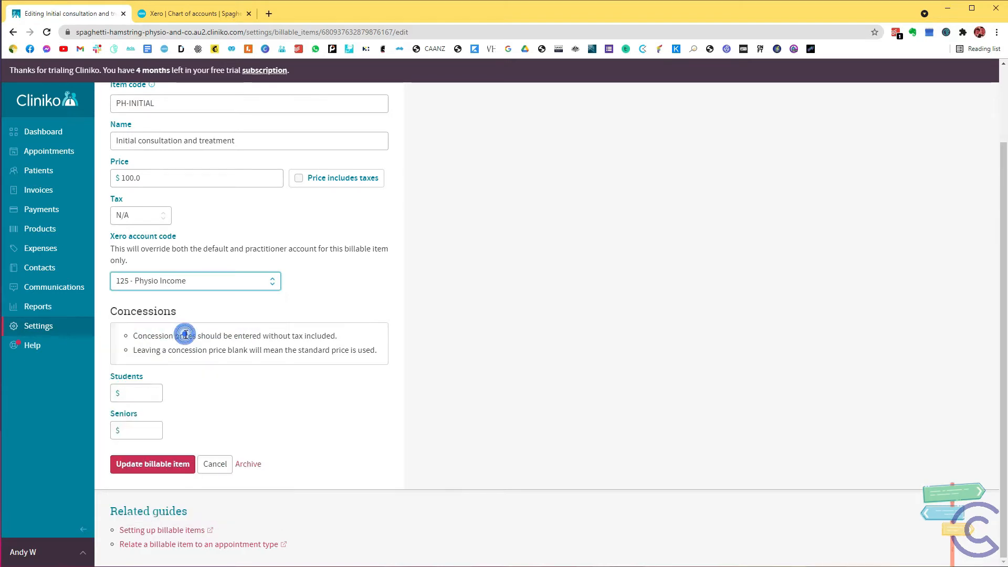
{"action": "left_click", "coordinate": [158, 465]}
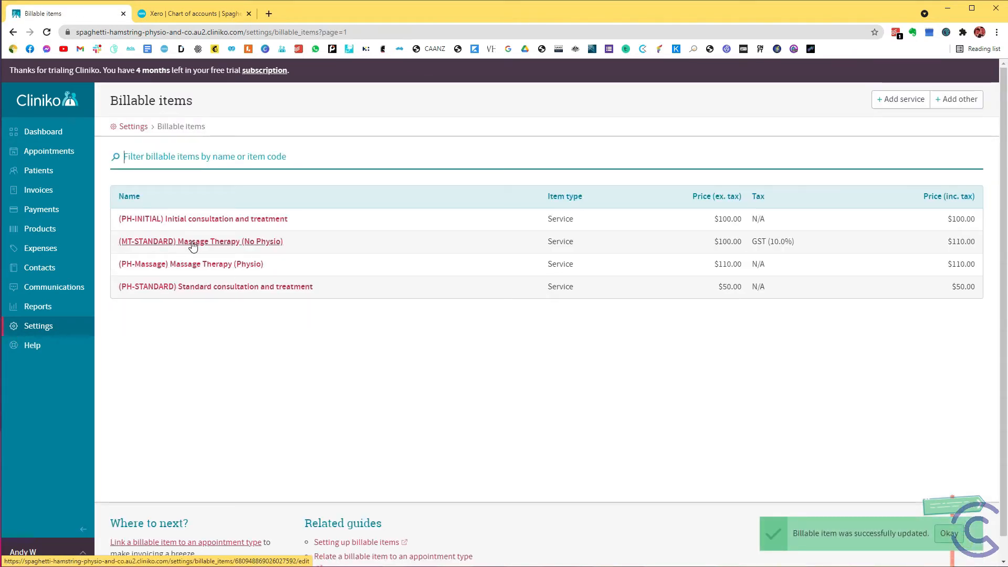
Set the Xero account code of the Massage Therapy (No Physio) billable item to "126 - Remedial Massage Revenue" and save it.
{"action": "left_click", "coordinate": [192, 243]}
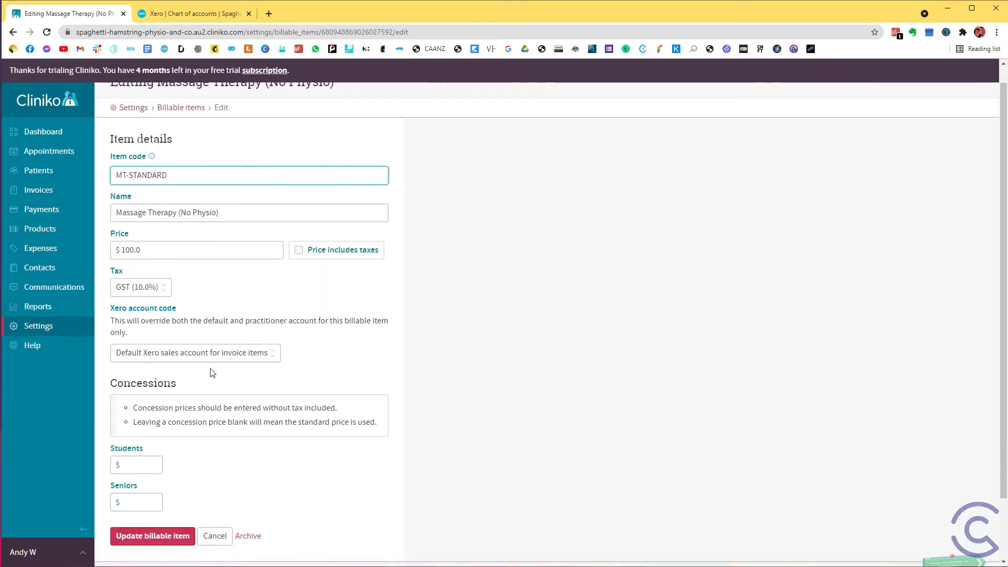
{"action": "scroll", "coordinate": [213, 372], "scroll_direction": "down", "scroll_amount": 2}
{"action": "left_click", "coordinate": [233, 281]}
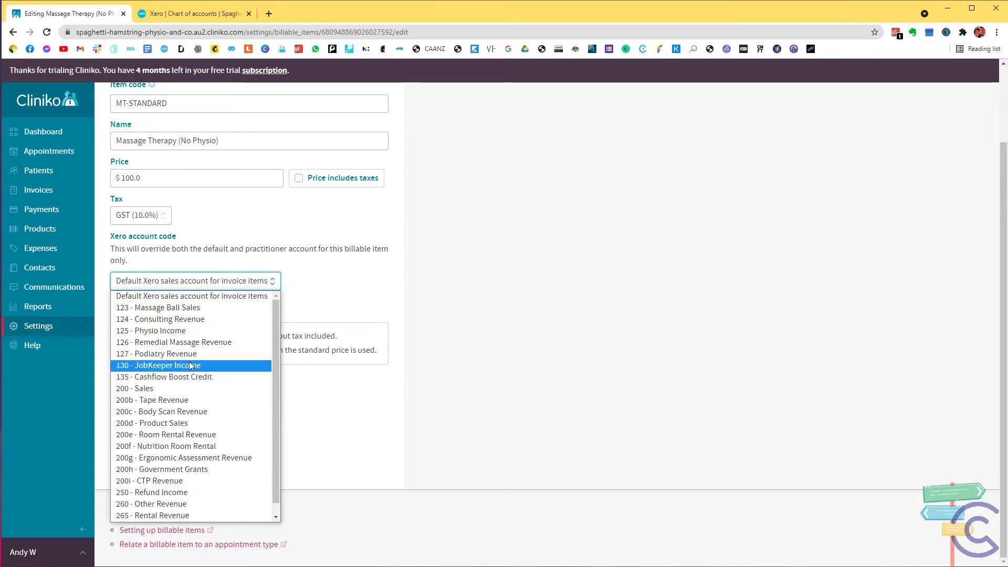
{"action": "left_click", "coordinate": [184, 343]}
{"action": "left_click", "coordinate": [172, 462]}
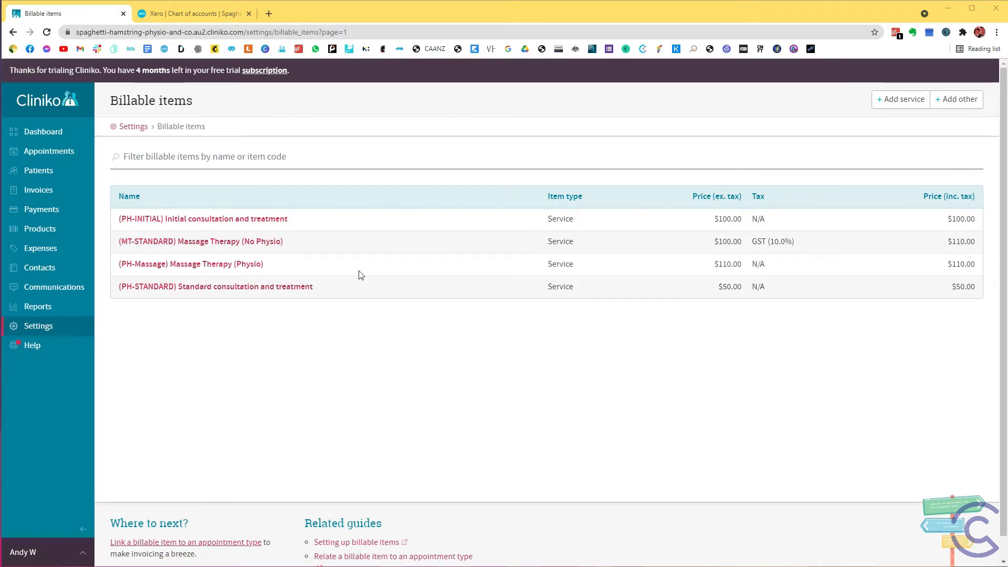
In the products list, edit Frothy Foam Roller to use the Xero account code "200d - Product Sales" and save the product.
{"action": "left_click", "coordinate": [46, 231]}
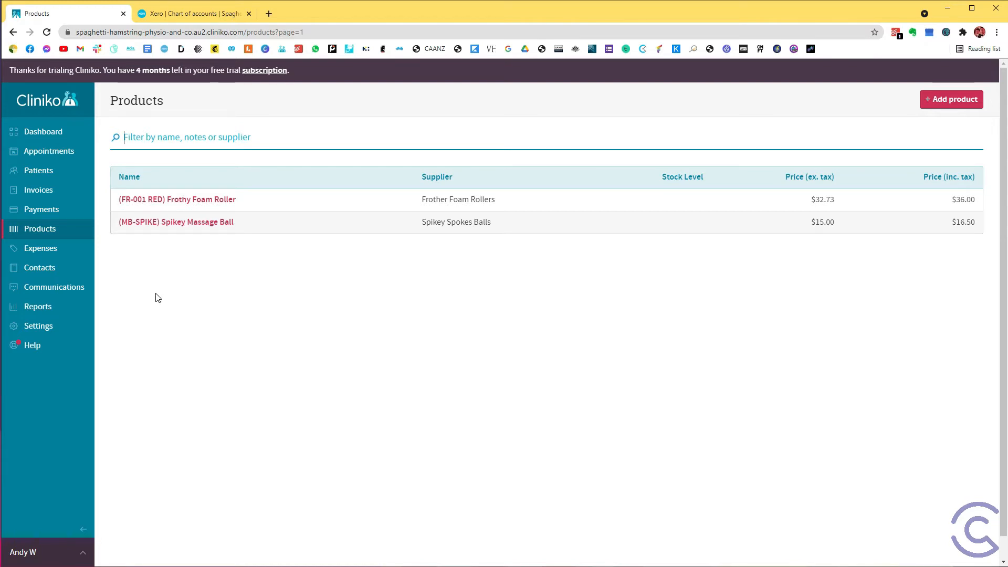
{"action": "left_click", "coordinate": [193, 201]}
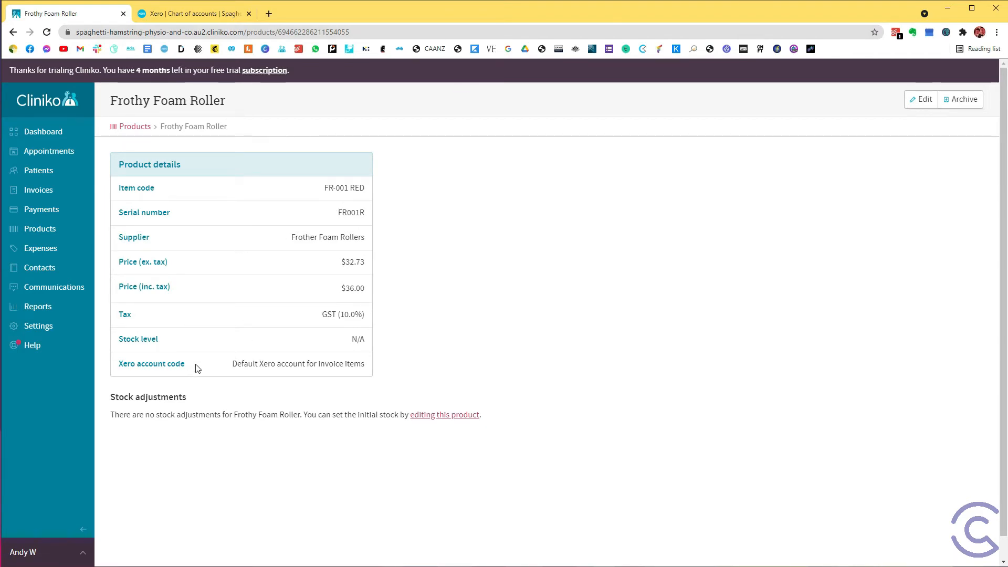
{"action": "left_click", "coordinate": [928, 109]}
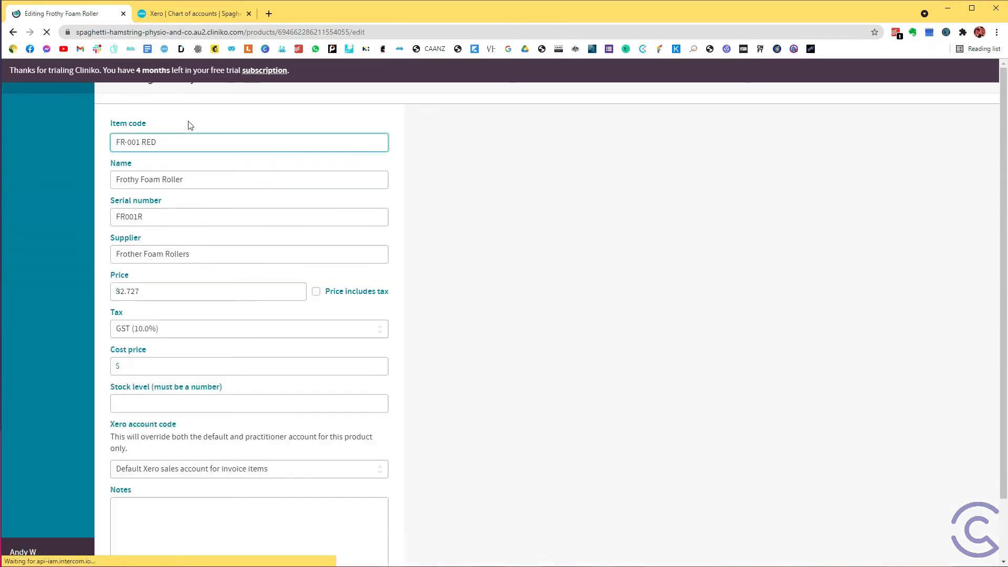
{"action": "scroll", "coordinate": [196, 248], "scroll_direction": "down", "scroll_amount": 1}
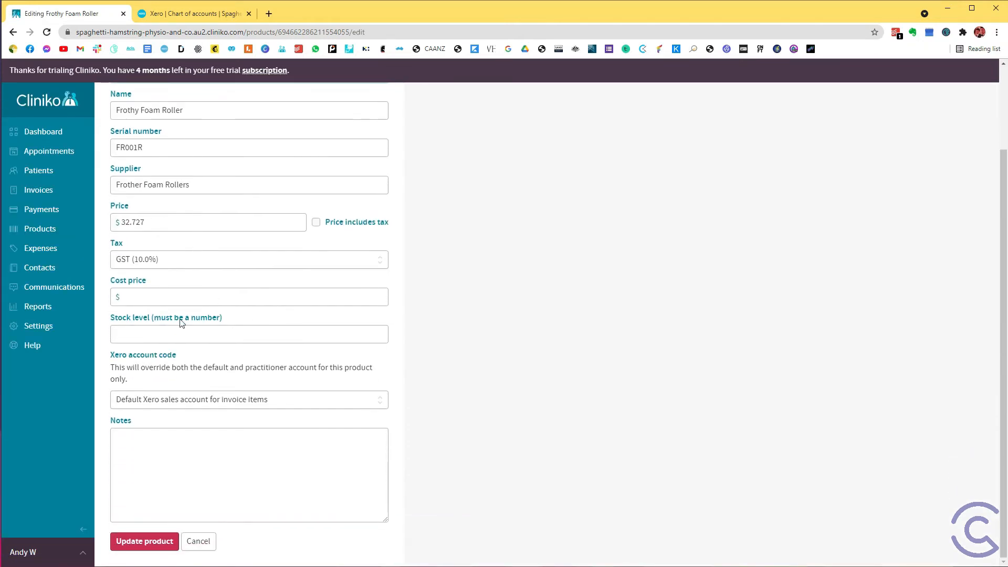
{"action": "left_click", "coordinate": [234, 402]}
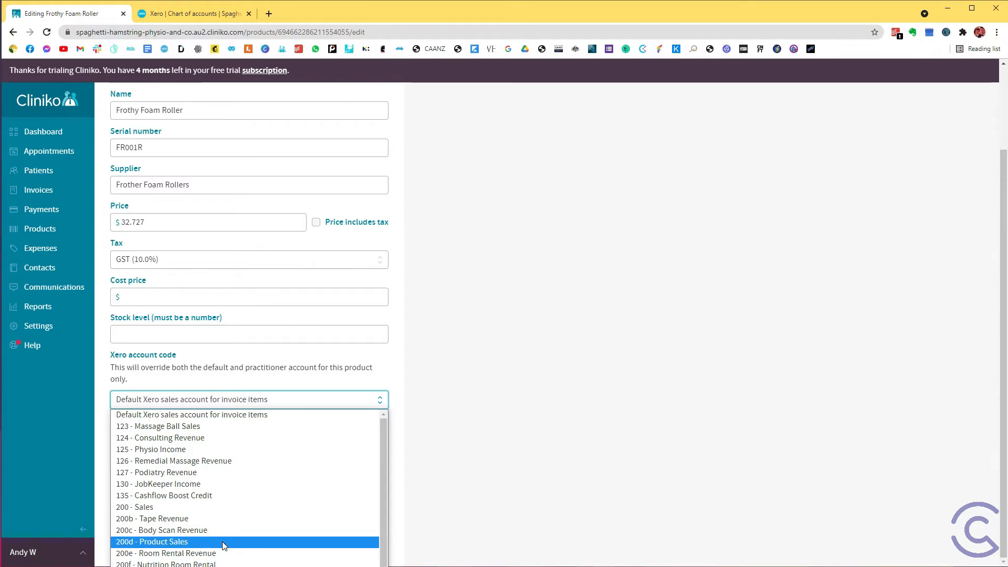
{"action": "left_click", "coordinate": [223, 544]}
{"action": "left_click", "coordinate": [156, 545]}
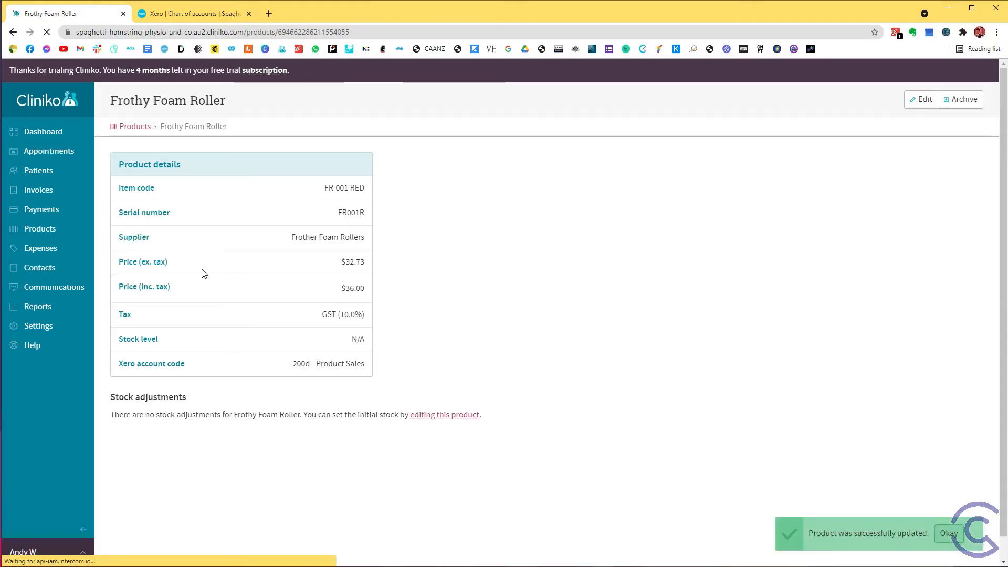
Edit the Spikey Massage Ball product to use the Xero account code "123 - Massage Ball Sales" and save it.
{"action": "left_click", "coordinate": [21, 229]}
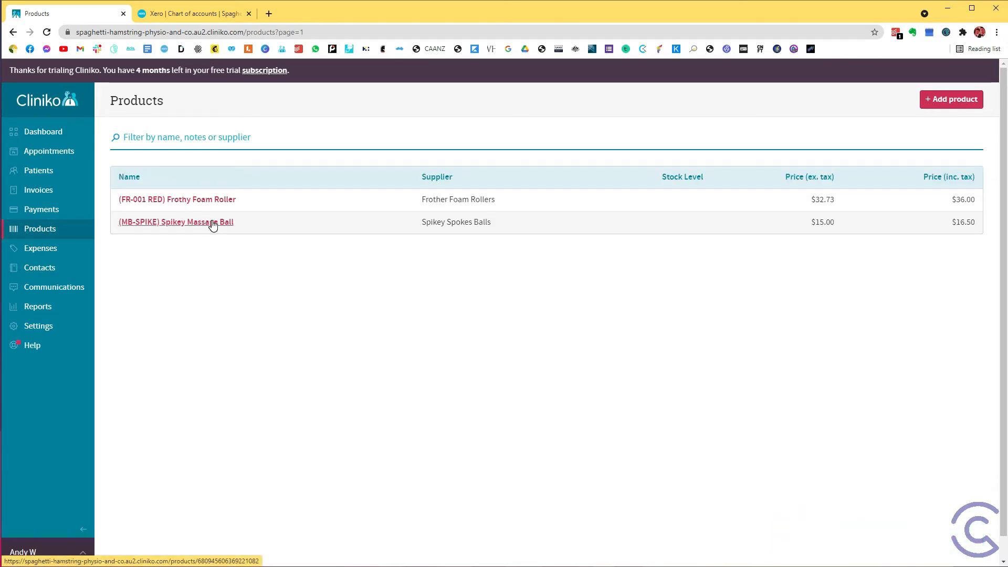
{"action": "left_click", "coordinate": [213, 225]}
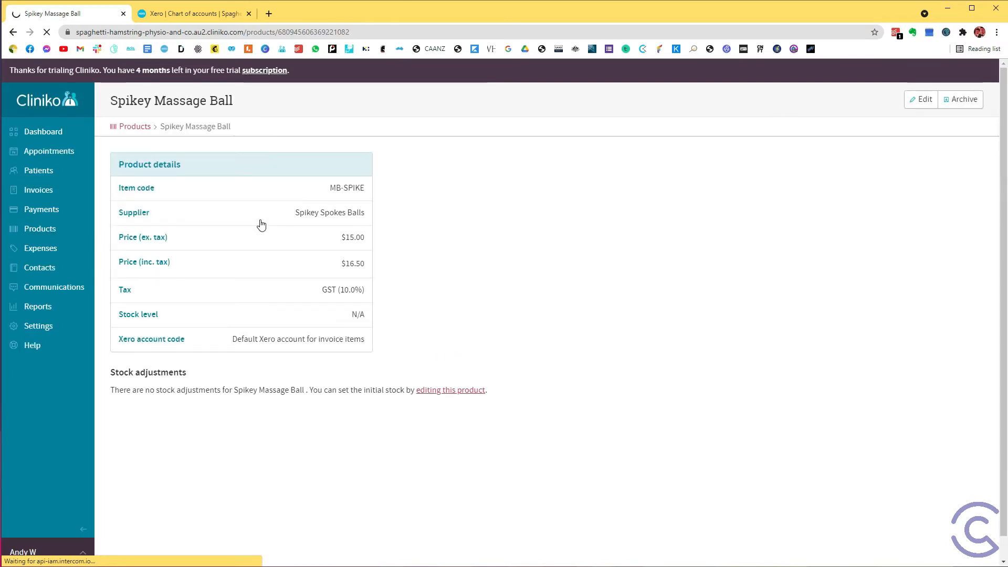
{"action": "left_click", "coordinate": [926, 100]}
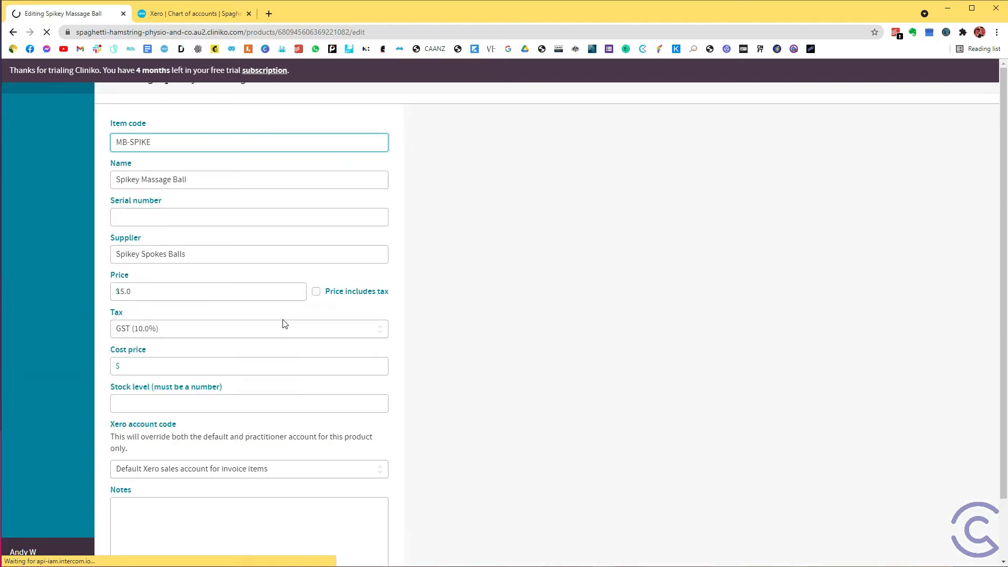
{"action": "scroll", "coordinate": [236, 370], "scroll_direction": "down", "scroll_amount": 2}
{"action": "left_click", "coordinate": [228, 400]}
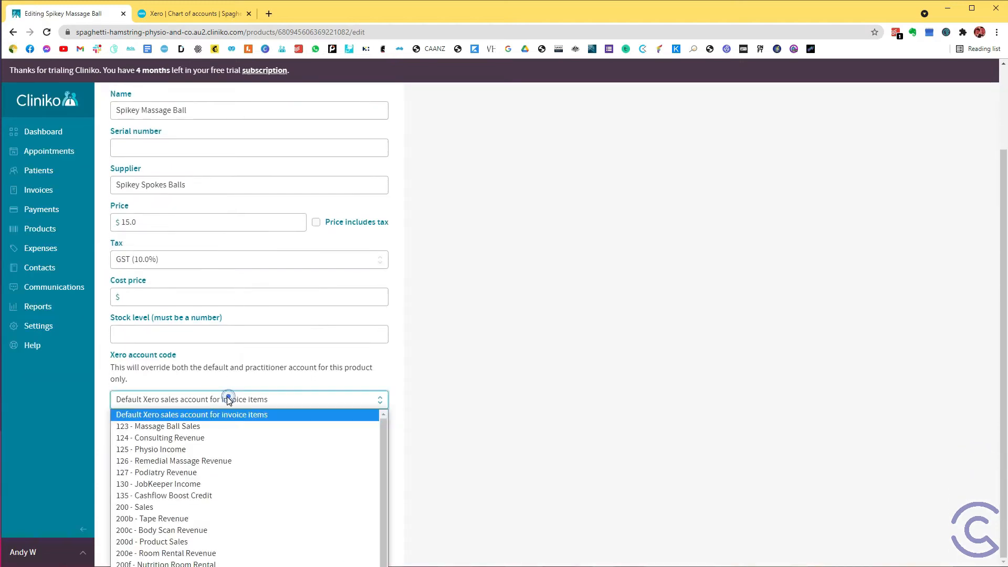
{"action": "left_click", "coordinate": [194, 427]}
{"action": "left_click", "coordinate": [166, 546]}
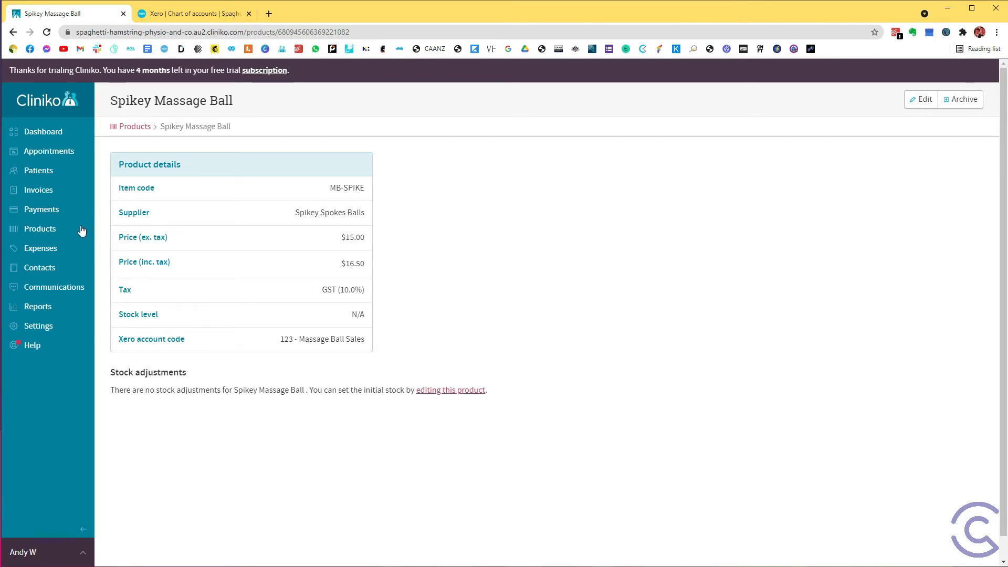
Switch to Xero, open the Balance Sheet report and examine the HICAPS Clearing Account balance under Current Assets.
{"action": "left_click", "coordinate": [149, 14]}
{"action": "left_click", "coordinate": [292, 101]}
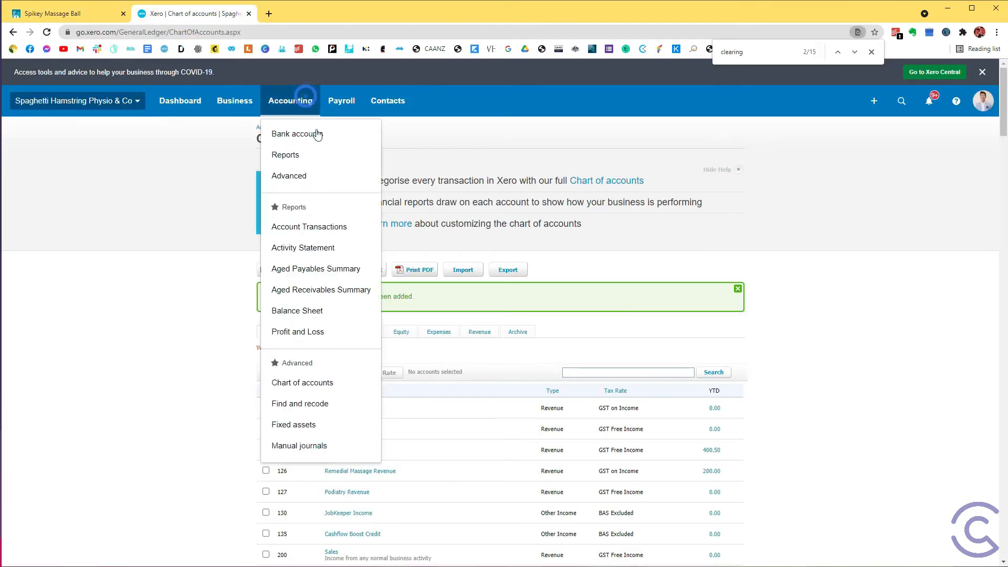
{"action": "left_click", "coordinate": [299, 321]}
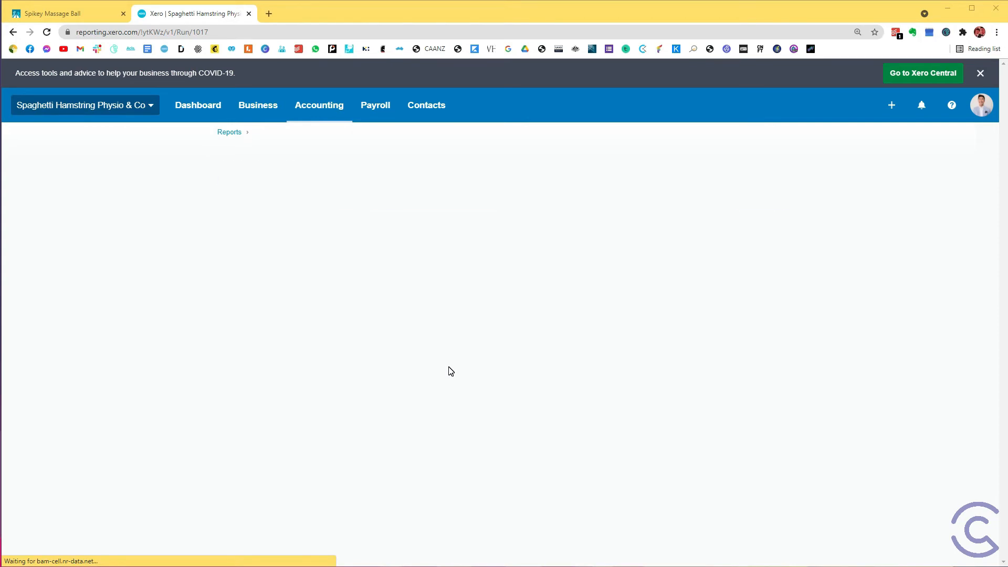
{"action": "scroll", "coordinate": [450, 371], "scroll_direction": "down", "scroll_amount": 4}
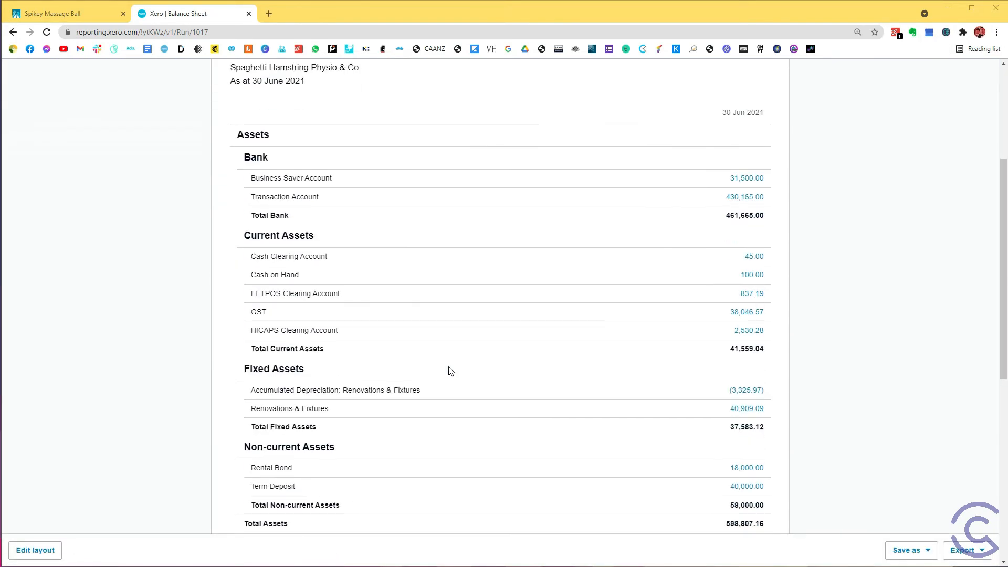
{"action": "scroll", "coordinate": [451, 371], "scroll_direction": "down", "scroll_amount": 1}
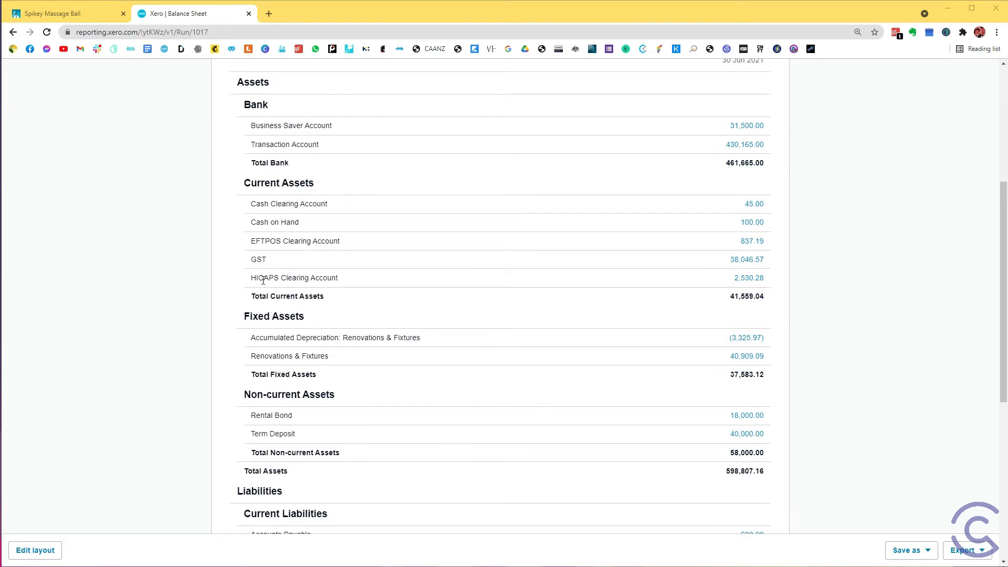
{"action": "left_click_drag", "start_coordinate": [263, 280], "coordinate": [784, 280]}
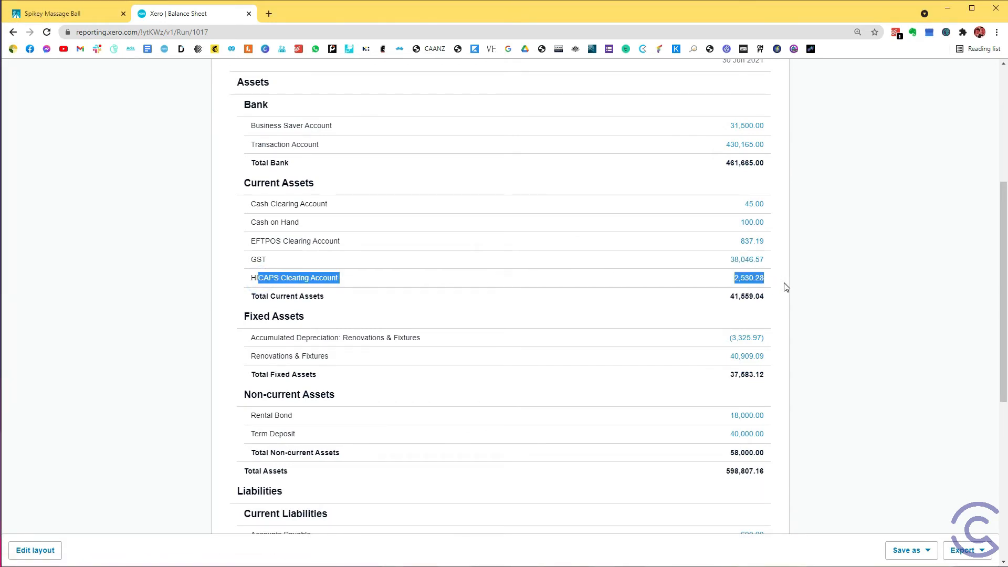
{"action": "left_click", "coordinate": [846, 278]}
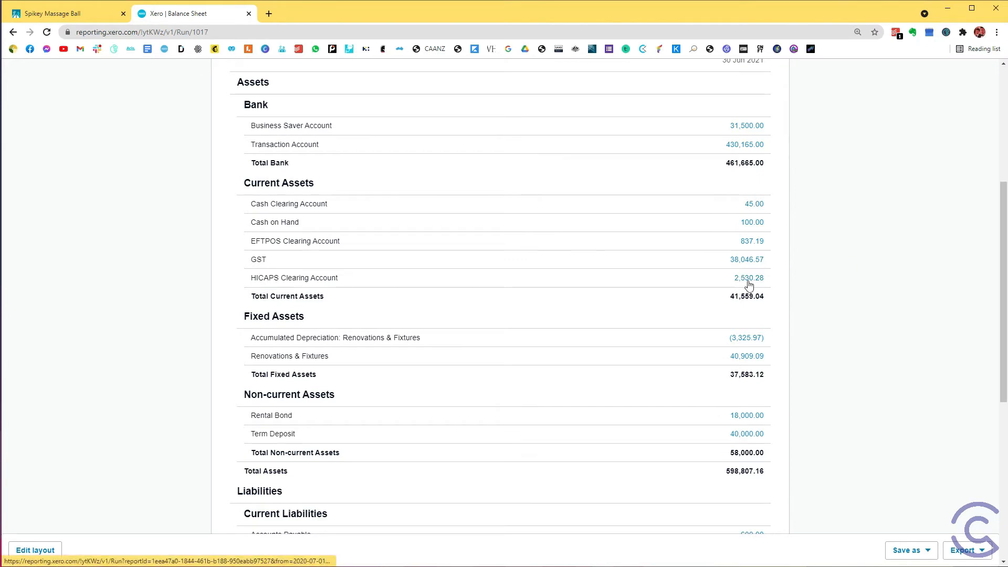
{"action": "scroll", "coordinate": [735, 281], "scroll_direction": "up", "scroll_amount": 1}
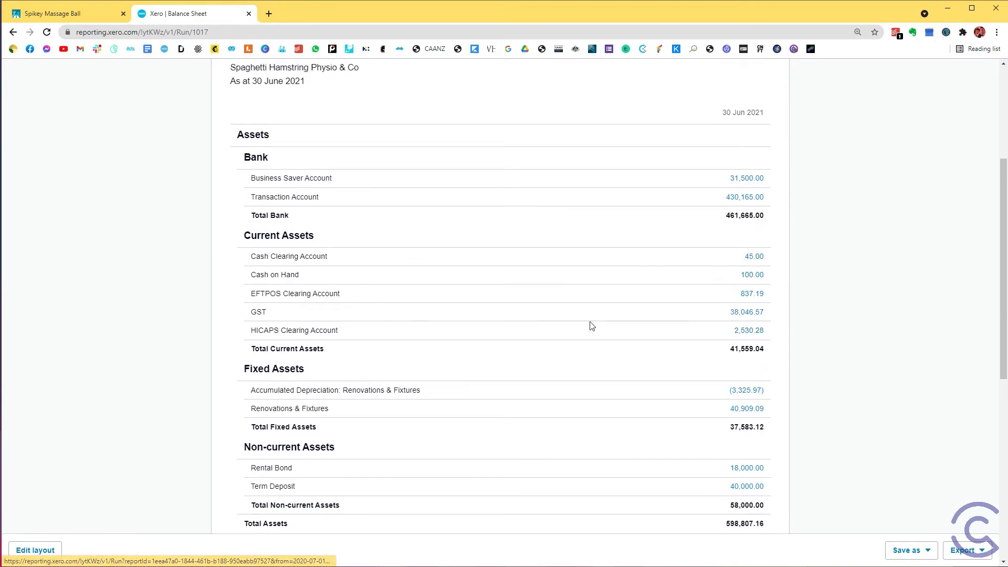
Examine the EFTPOS and HICAPS clearing accounts in the Current Assets section of the balance sheet.
{"action": "left_click_drag", "start_coordinate": [257, 236], "coordinate": [305, 237]}
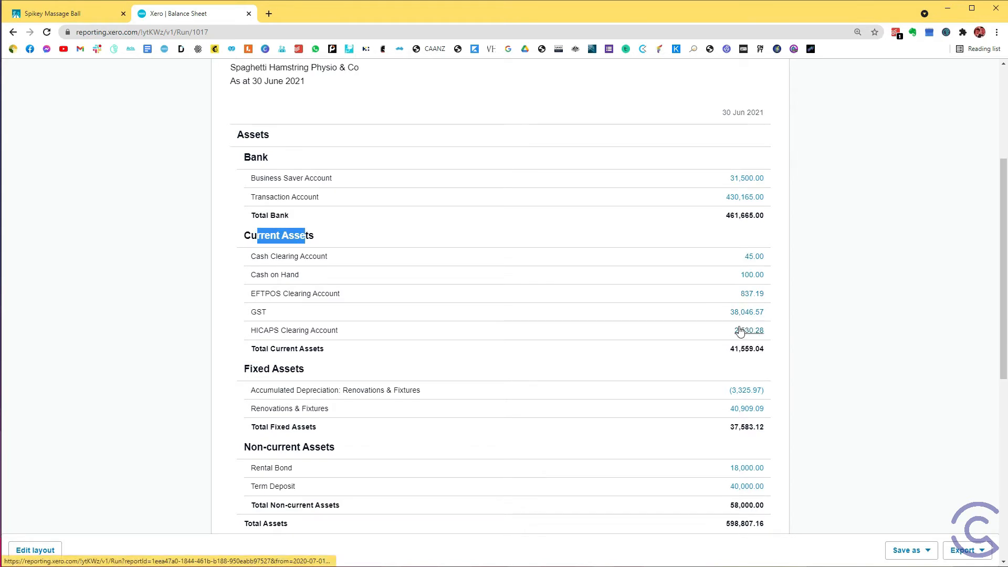
{"action": "left_click_drag", "start_coordinate": [315, 236], "coordinate": [275, 236]}
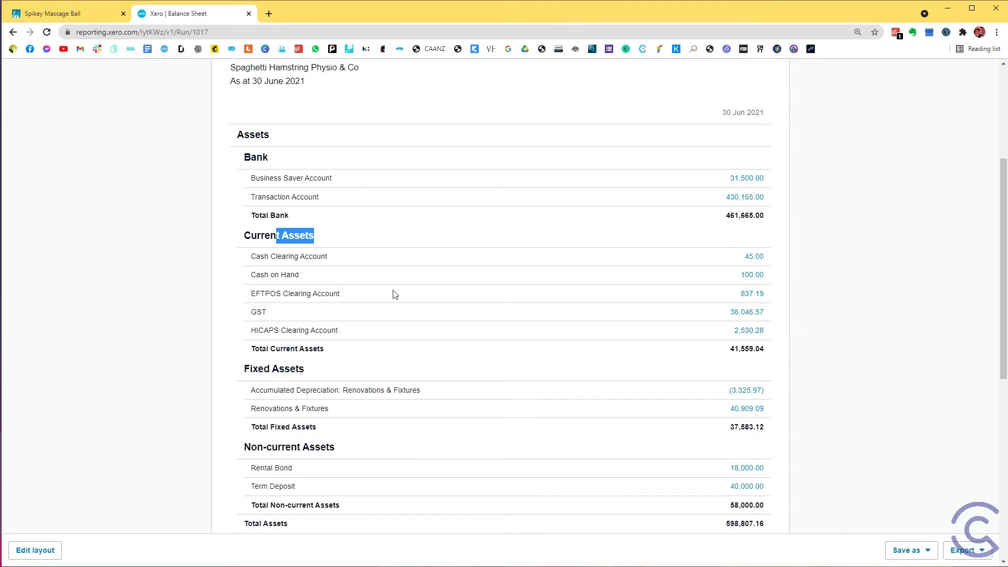
{"action": "left_click_drag", "start_coordinate": [268, 297], "coordinate": [310, 294]}
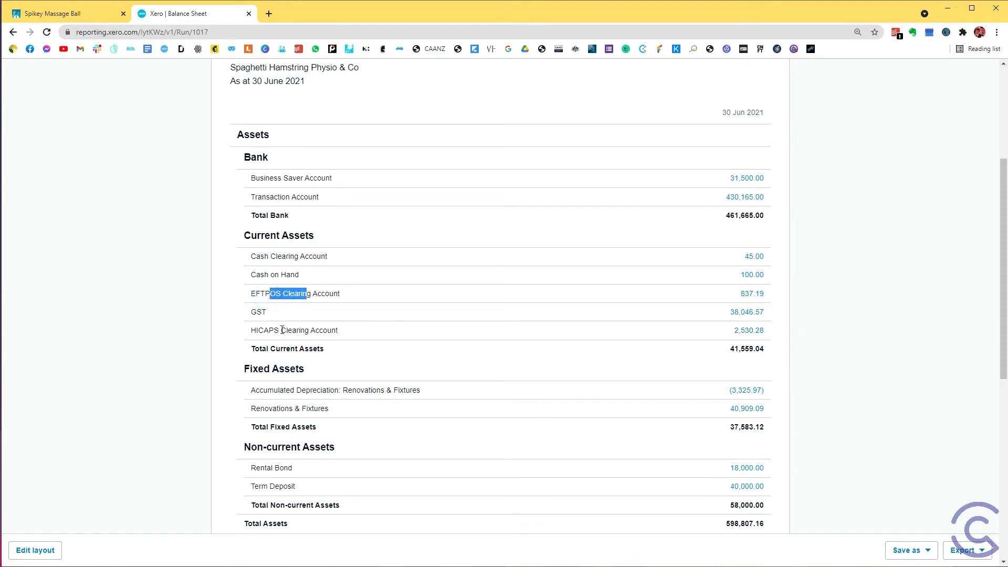
{"action": "left_click_drag", "start_coordinate": [281, 330], "coordinate": [300, 331]}
{"action": "left_click_drag", "start_coordinate": [295, 298], "coordinate": [772, 295]}
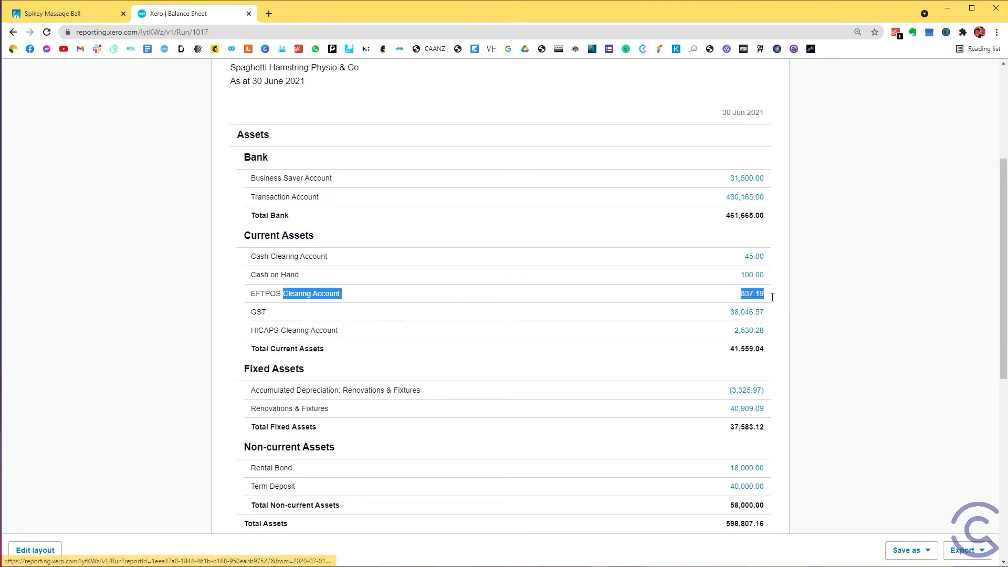
{"action": "left_click", "coordinate": [839, 289]}
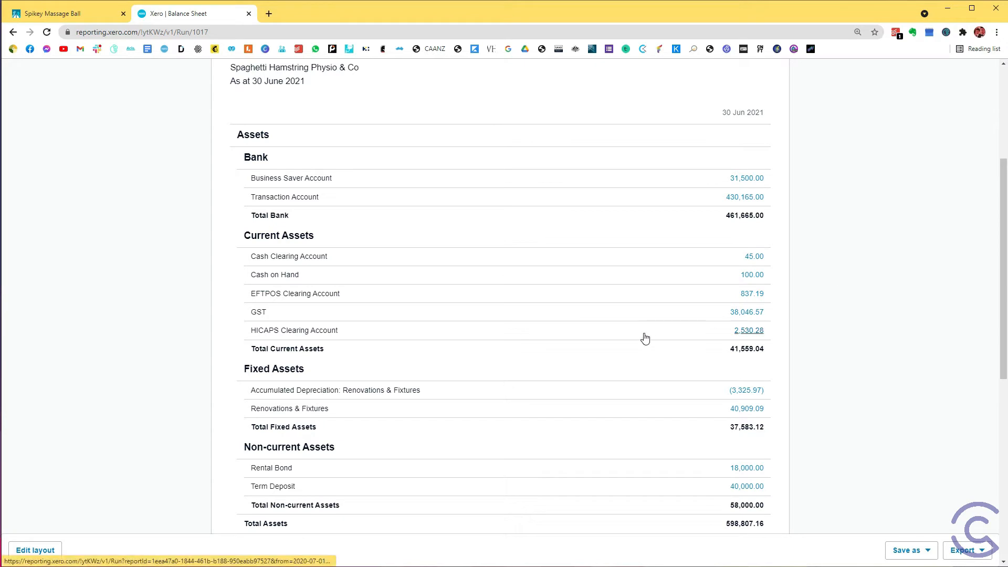
{"action": "scroll", "coordinate": [636, 341], "scroll_direction": "up", "scroll_amount": 5}
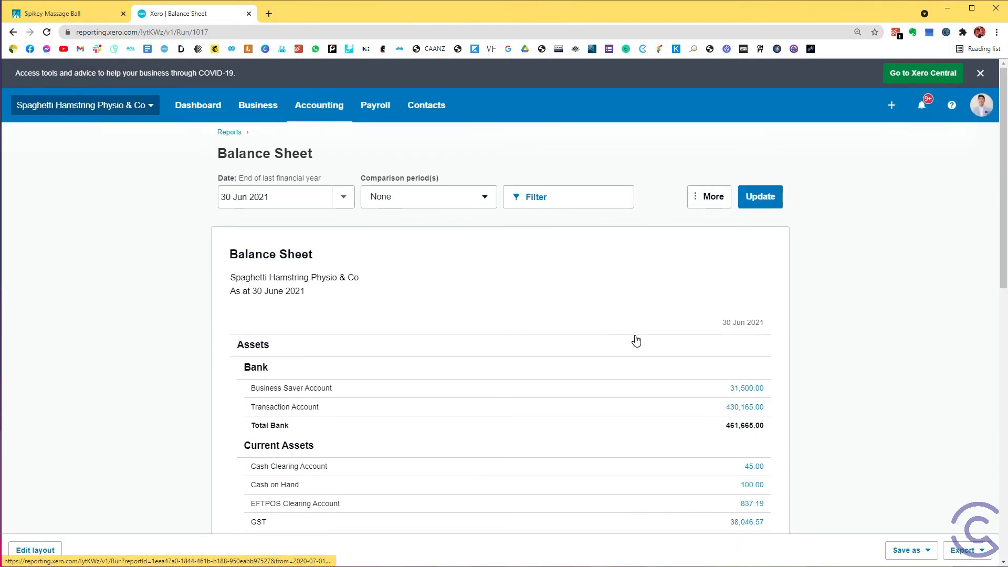
Open the Transaction Account's bank reconciliation from the dashboard and remove the suggested bank rule from the 1 Jul 2021 HICAPS line.
{"action": "left_click", "coordinate": [217, 112]}
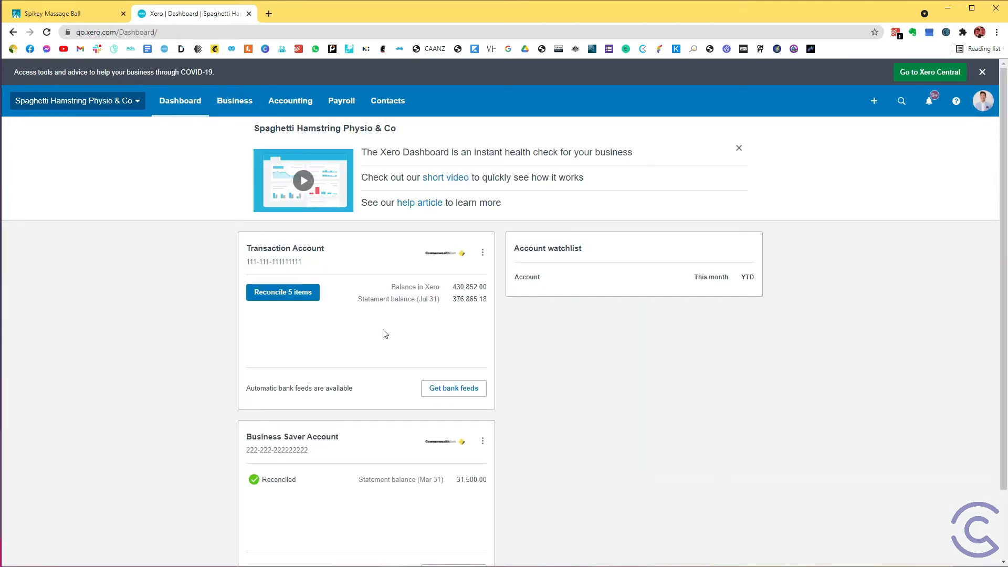
{"action": "left_click", "coordinate": [307, 295]}
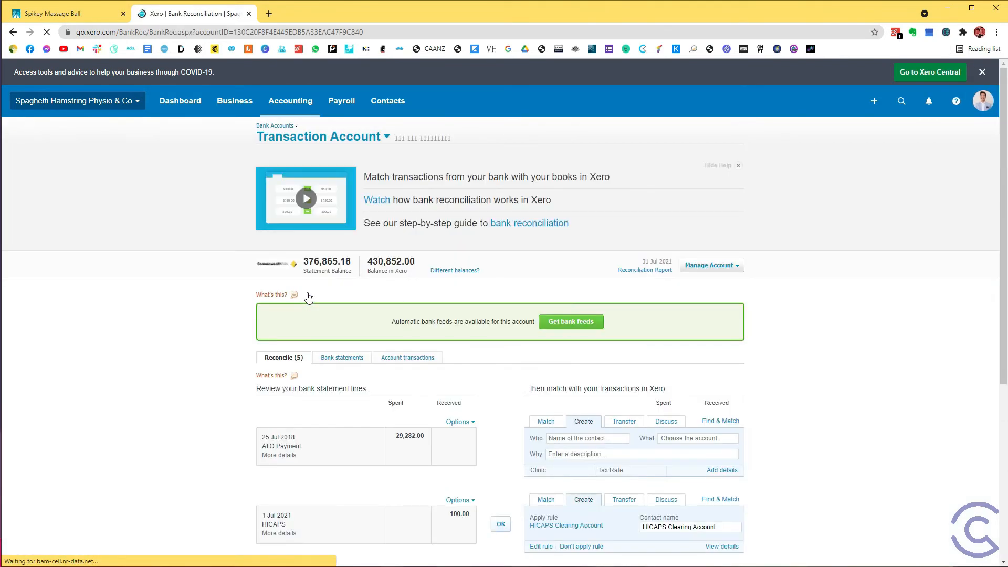
{"action": "scroll", "coordinate": [309, 298], "scroll_direction": "down", "scroll_amount": 4}
{"action": "scroll", "coordinate": [309, 298], "scroll_direction": "down", "scroll_amount": 1}
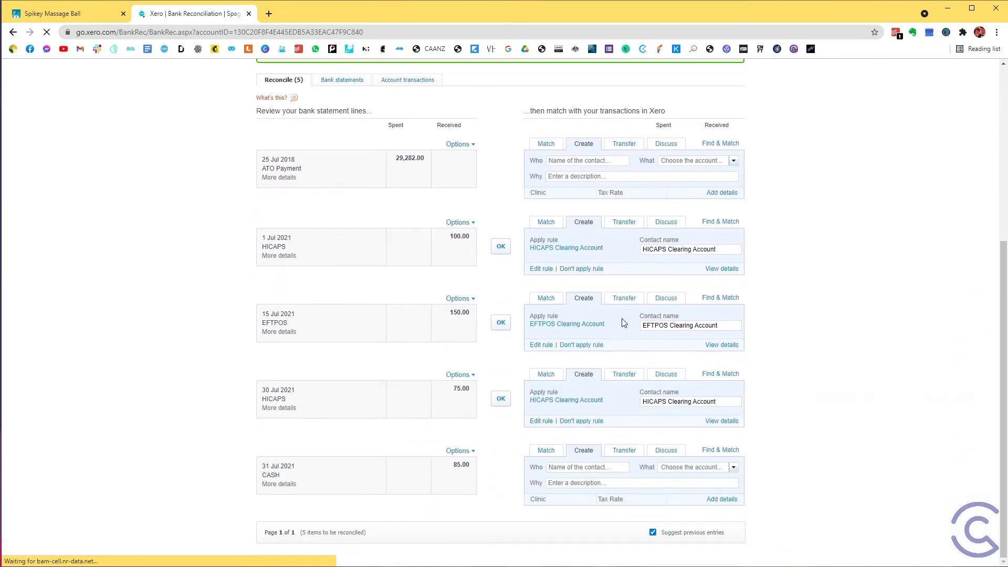
{"action": "left_click", "coordinate": [588, 269]}
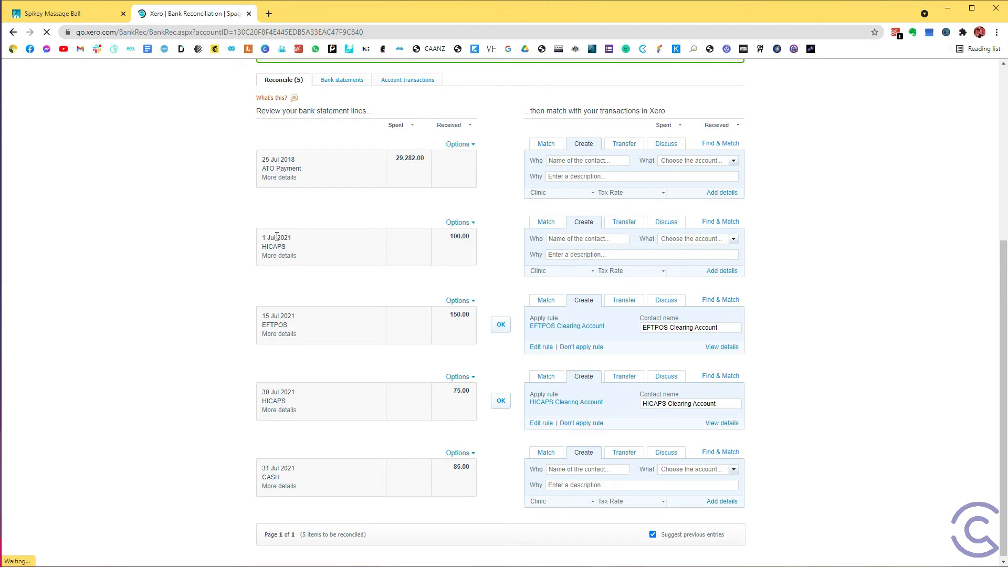
{"action": "left_click", "coordinate": [569, 238]}
{"action": "type", "text": "HI"}
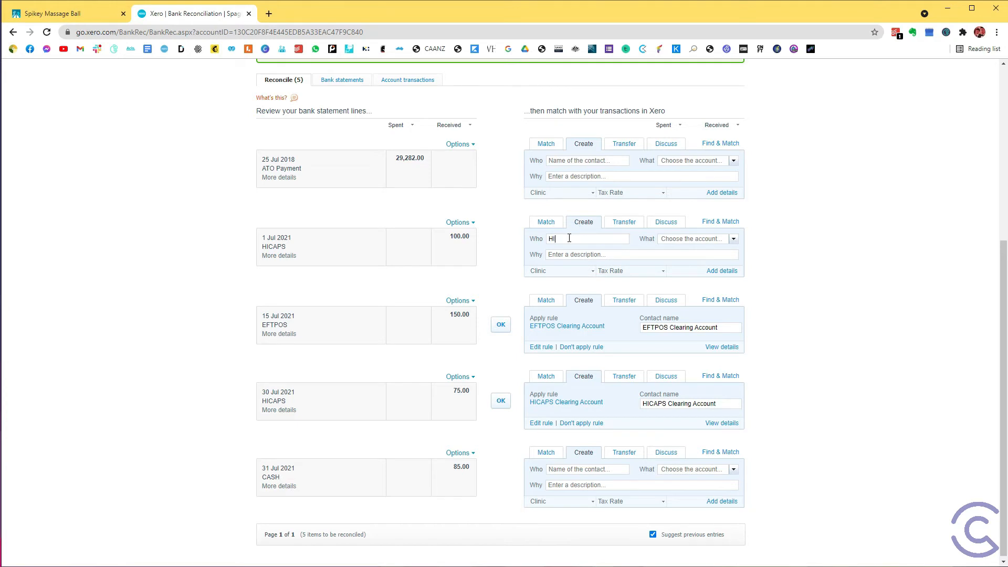
{"action": "type", "text": "CAPSsal"}
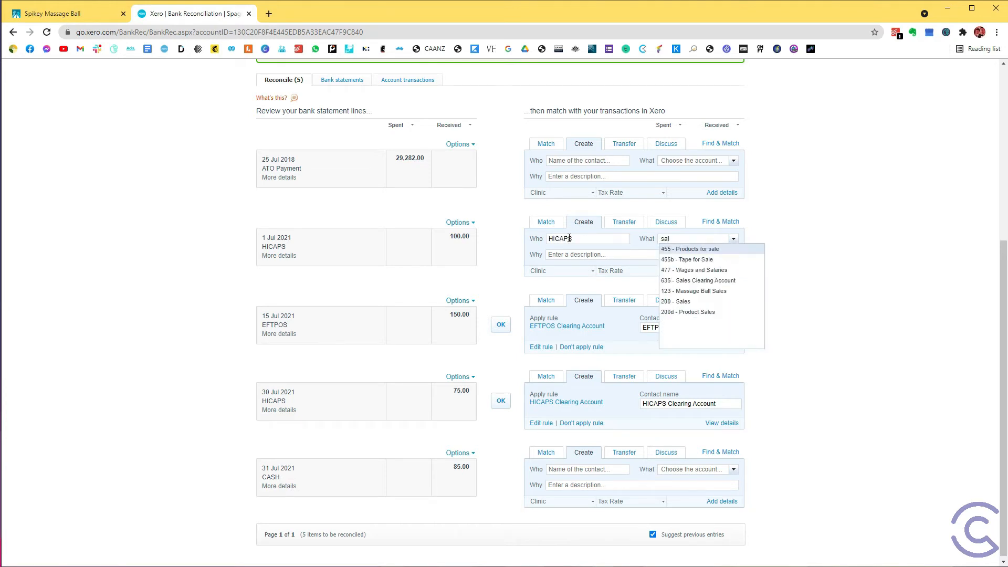
{"action": "type", "text": "e"}
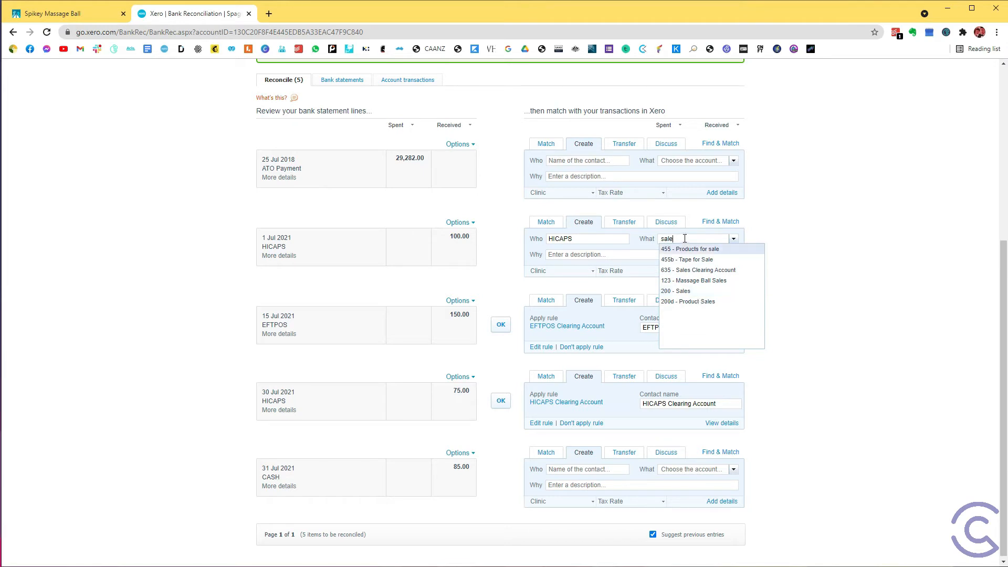
{"action": "left_click_drag", "start_coordinate": [687, 239], "coordinate": [597, 237]}
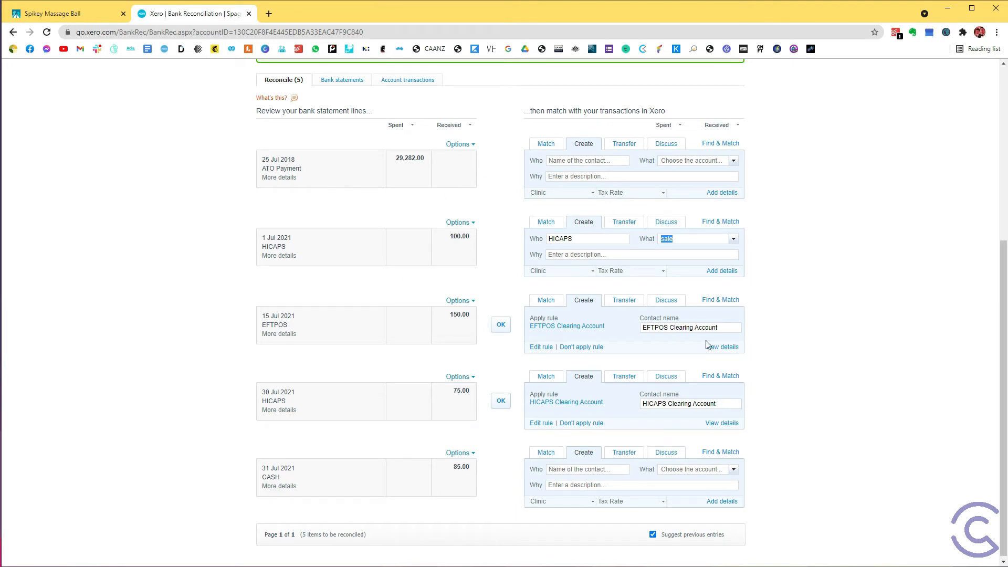
{"action": "key", "text": "BackSpace"}
{"action": "left_click_drag", "start_coordinate": [594, 236], "coordinate": [488, 240]}
{"action": "key", "text": "BackSpace"}
{"action": "left_click", "coordinate": [809, 315]}
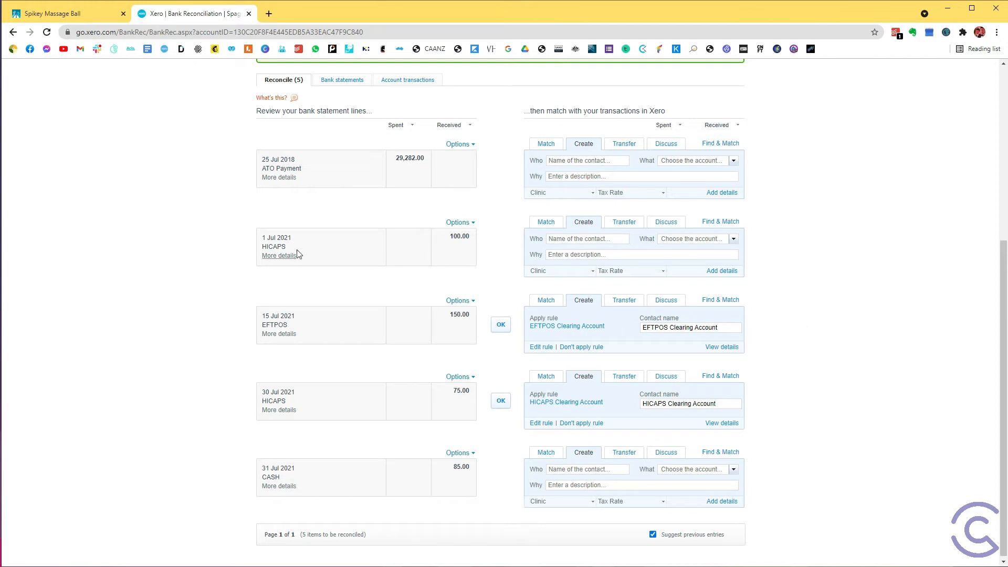
Reconcile the 1 Jul 2021 HICAPS line with contact HICAPS Clearing Account and account "700 - HICAPS Clearing Account".
{"action": "left_click", "coordinate": [563, 234]}
{"action": "type", "text": "HICAPS"}
{"action": "key", "text": "Tab"}
{"action": "type", "text": "HICA"}
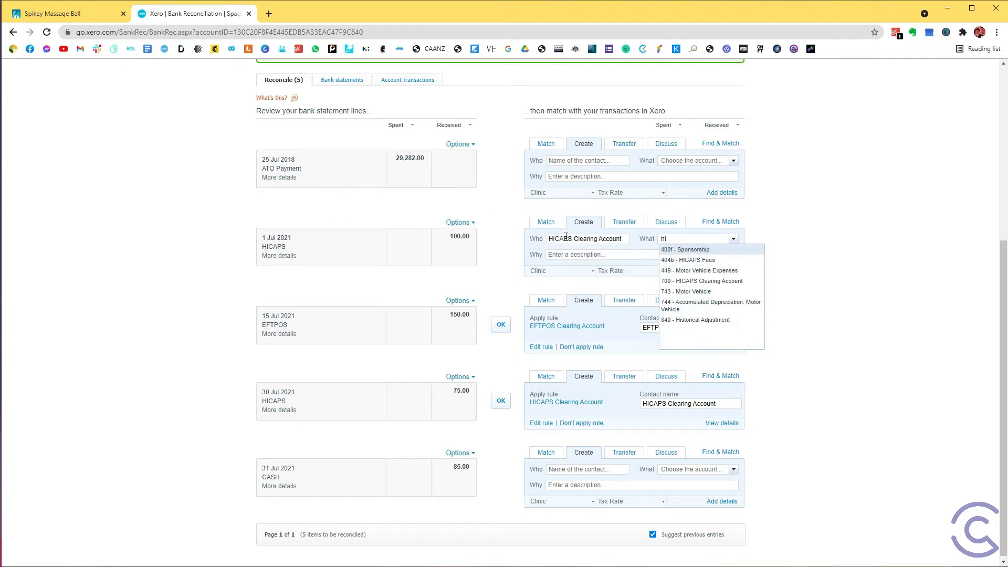
{"action": "key", "text": "Down"}
{"action": "key", "text": "Tab"}
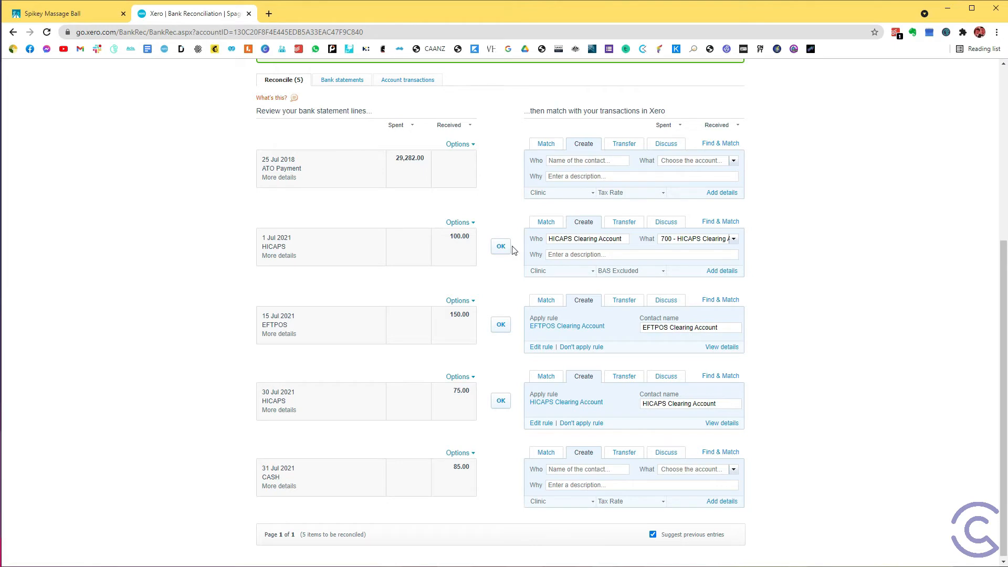
{"action": "left_click", "coordinate": [501, 247]}
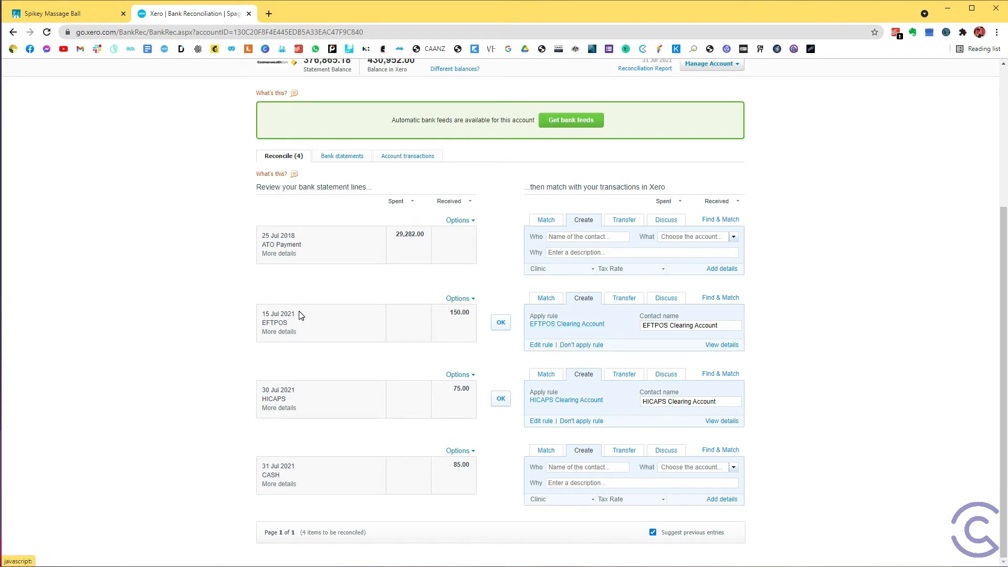
Reconcile the 15 Jul 2021 EFTPOS line using its suggested EFTPOS Clearing Account rule.
{"action": "left_click", "coordinate": [501, 323]}
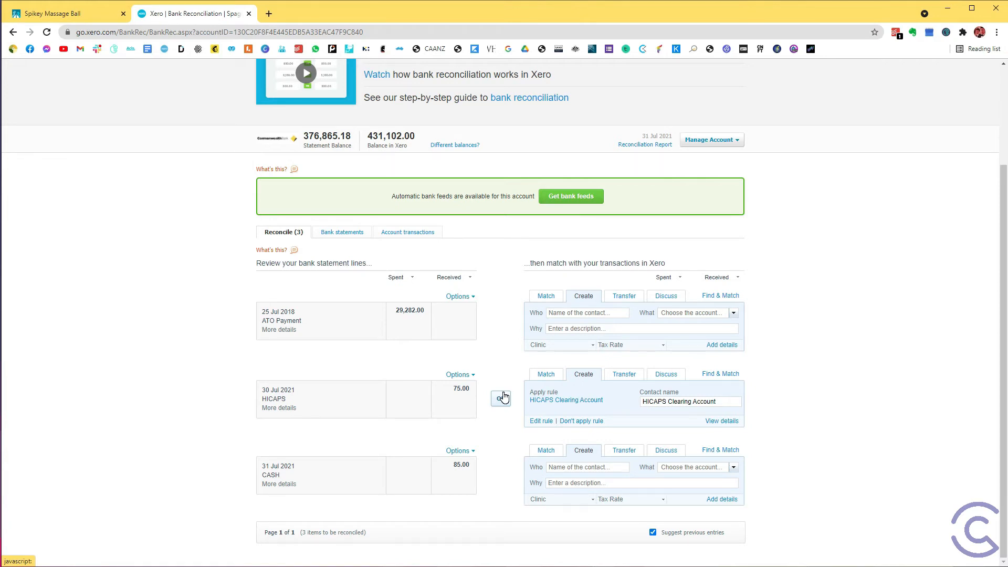
{"action": "scroll", "coordinate": [462, 331], "scroll_direction": "up", "scroll_amount": 2}
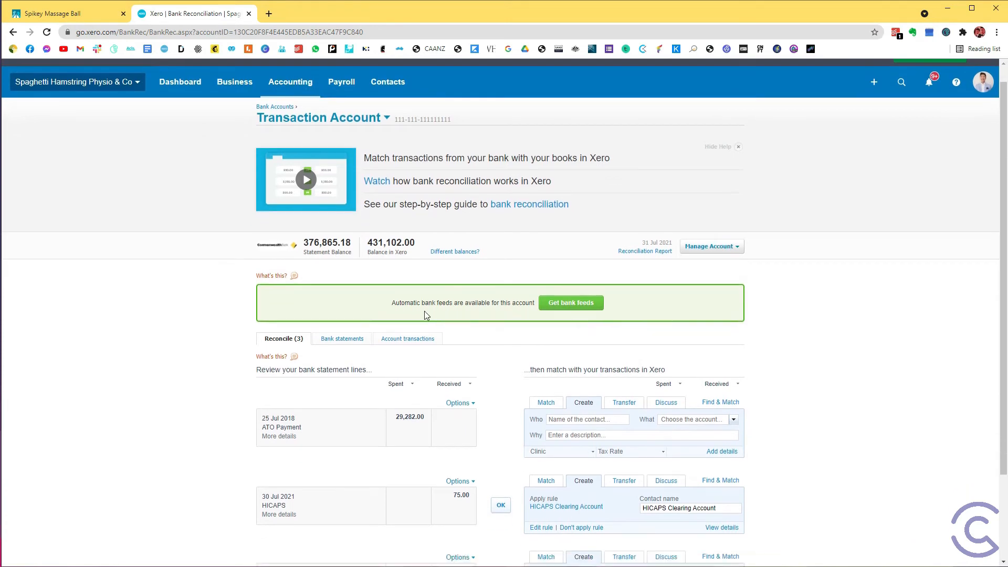
{"action": "scroll", "coordinate": [474, 345], "scroll_direction": "down", "scroll_amount": 2}
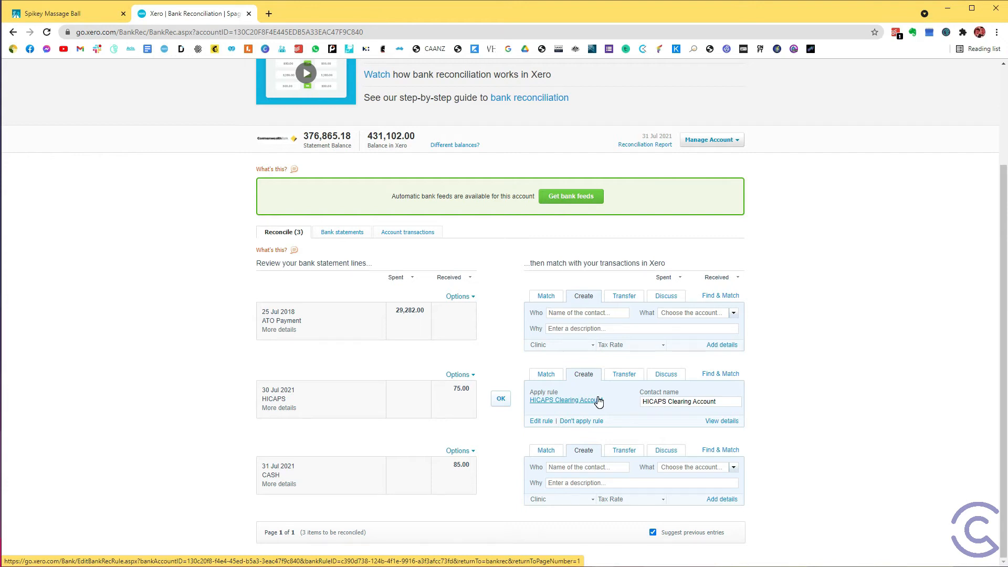
Run the Balance Sheet report as at today, 14 Sep 2021, and examine the clearing account balances under Current Assets.
{"action": "scroll", "coordinate": [410, 263], "scroll_direction": "up", "scroll_amount": 3}
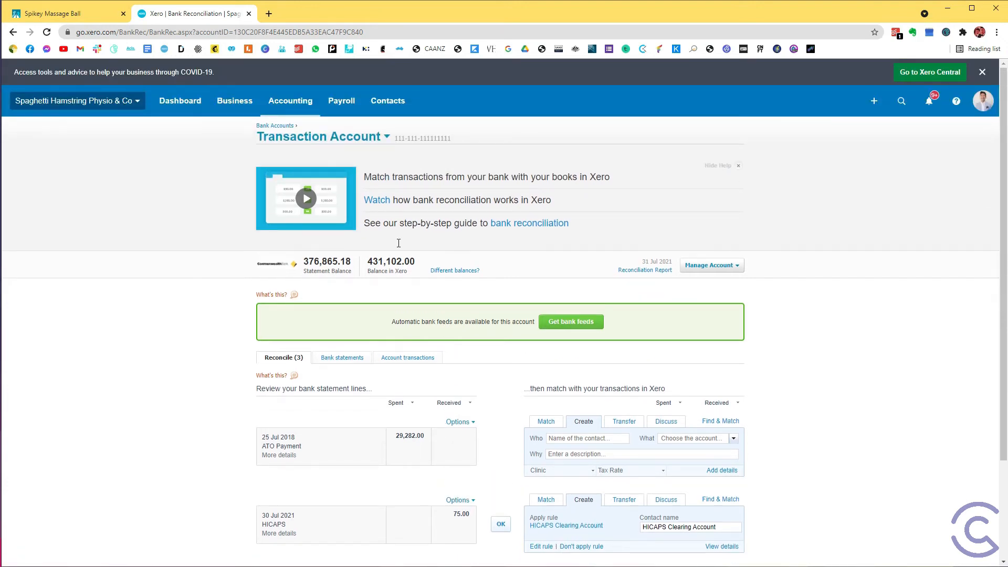
{"action": "left_click", "coordinate": [295, 105]}
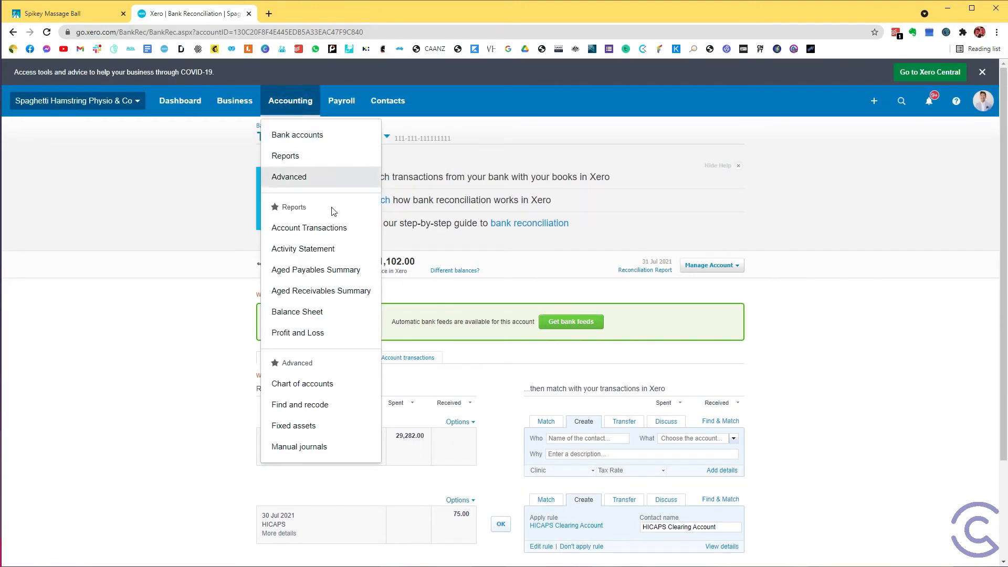
{"action": "left_click", "coordinate": [351, 315]}
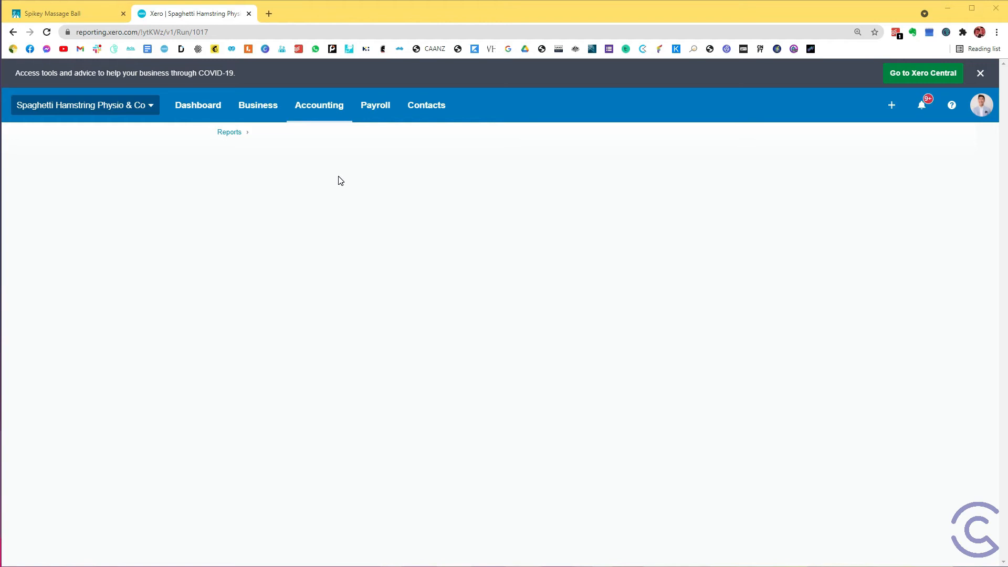
{"action": "left_click", "coordinate": [343, 198]}
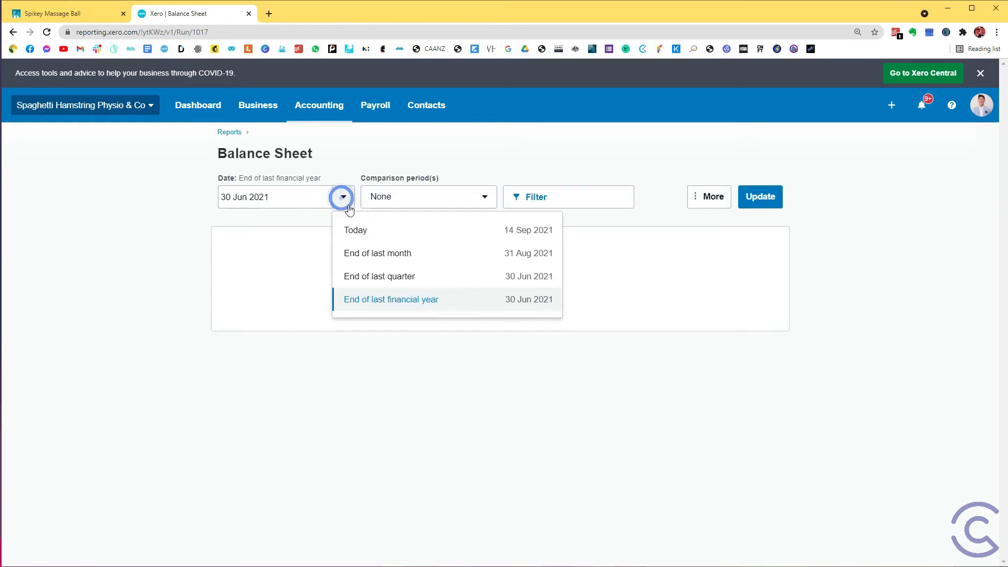
{"action": "left_click", "coordinate": [376, 236]}
{"action": "left_click", "coordinate": [771, 197]}
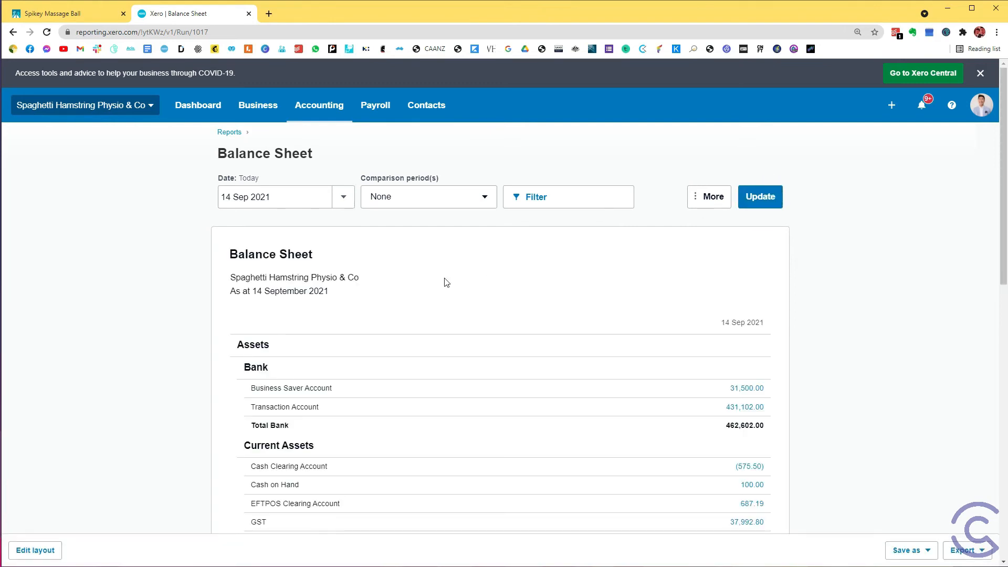
{"action": "scroll", "coordinate": [440, 291], "scroll_direction": "down", "scroll_amount": 1}
{"action": "scroll", "coordinate": [440, 291], "scroll_direction": "down", "scroll_amount": 3}
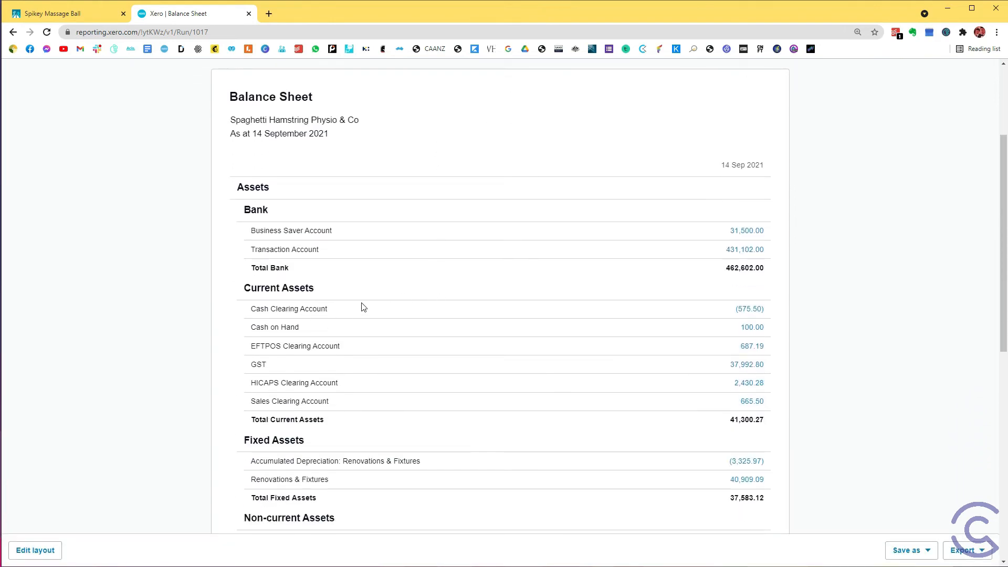
{"action": "scroll", "coordinate": [336, 317], "scroll_direction": "down", "scroll_amount": 1}
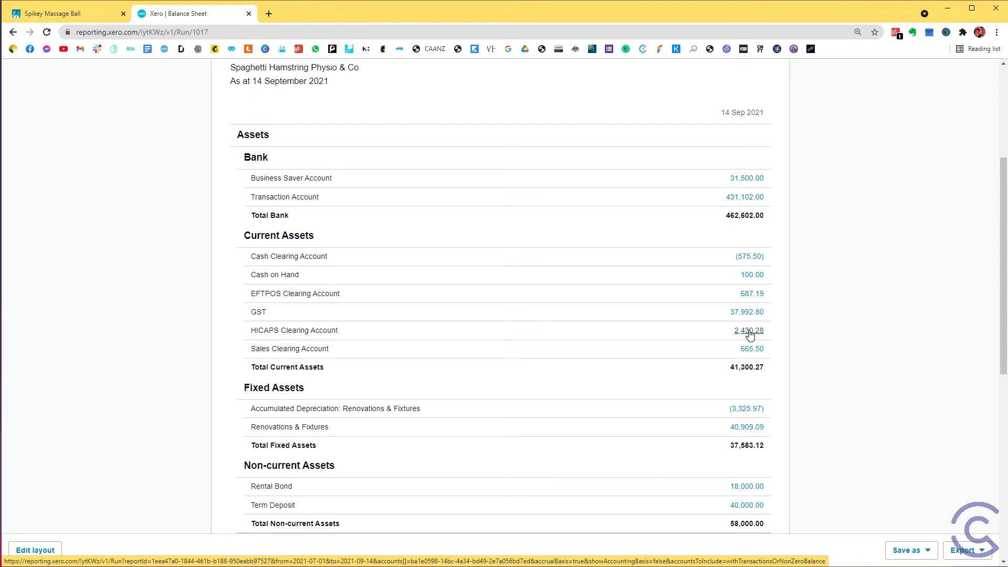
Examine the HICAPS Clearing Account balance on the Balance Sheet.
{"action": "left_click_drag", "start_coordinate": [296, 332], "coordinate": [833, 322]}
{"action": "left_click", "coordinate": [833, 322]}
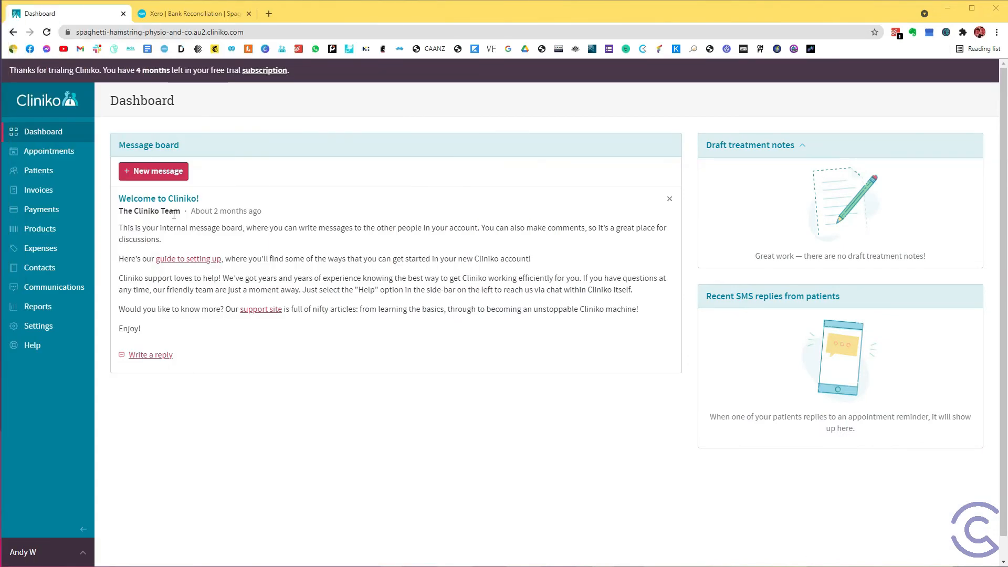
Switch to Cliniko, start a new invoice and select the same patient as on the first listed invoice.
{"action": "left_click", "coordinate": [61, 190]}
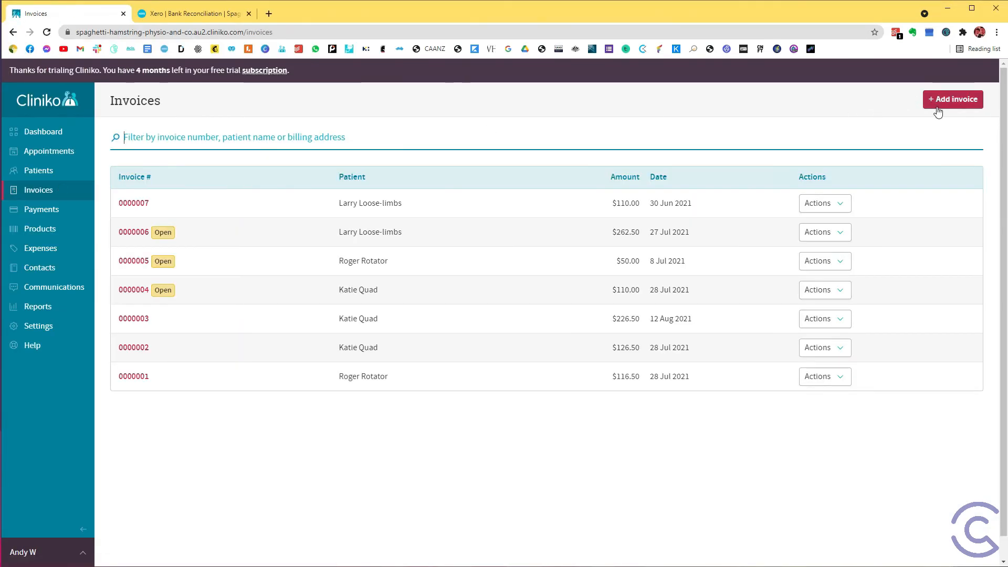
{"action": "left_click", "coordinate": [945, 101]}
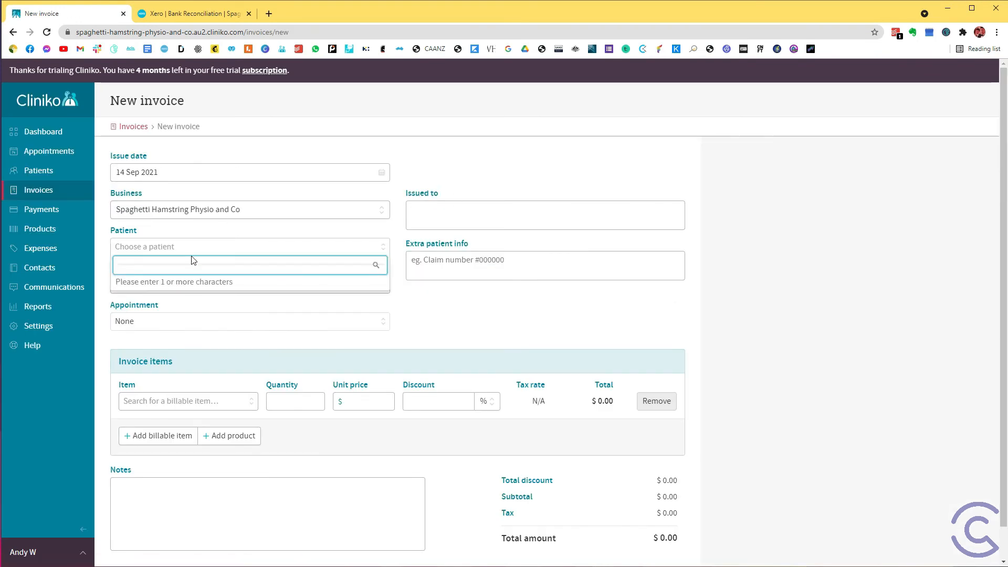
{"action": "left_click", "coordinate": [250, 266]}
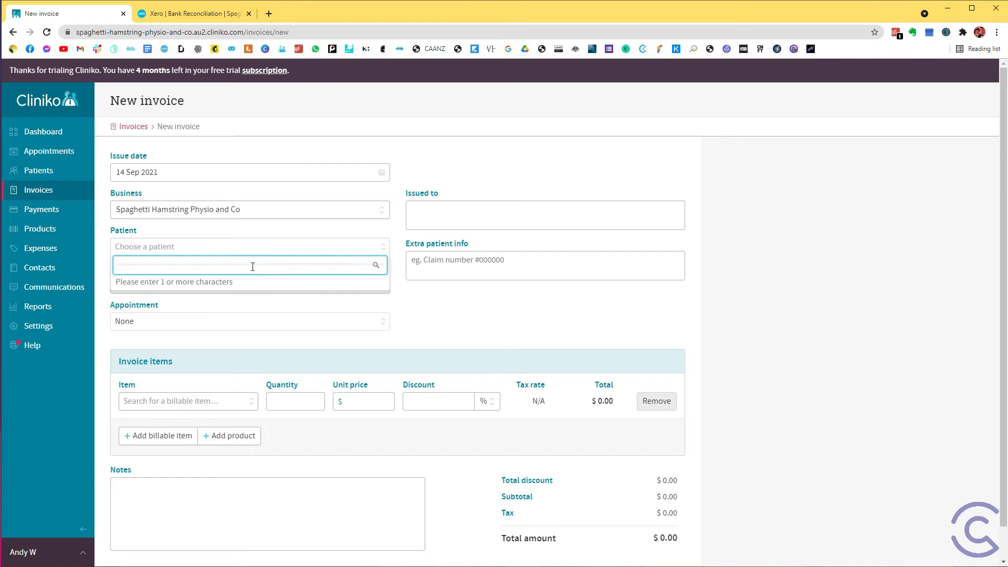
{"action": "type", "text": "larr"}
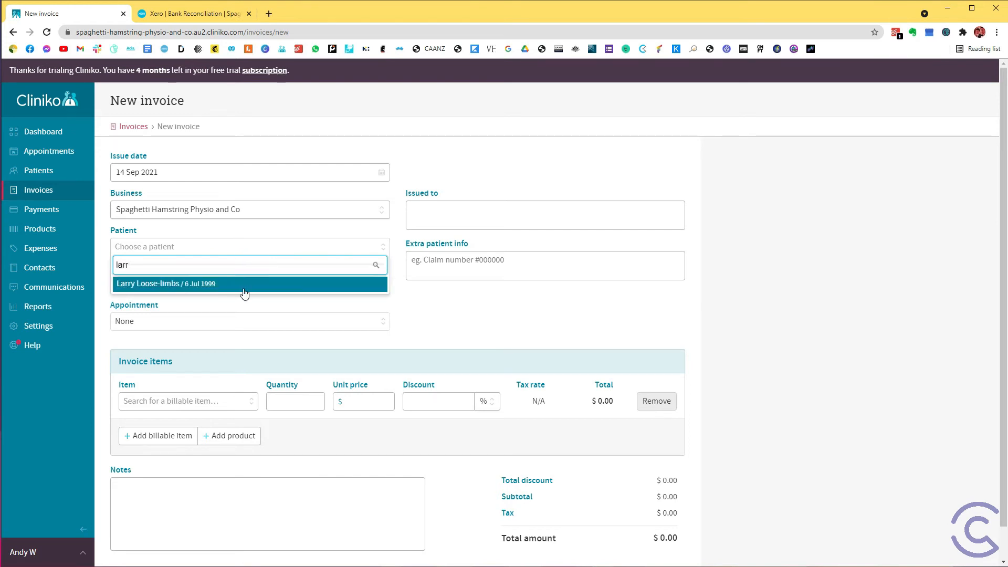
{"action": "left_click", "coordinate": [245, 293]}
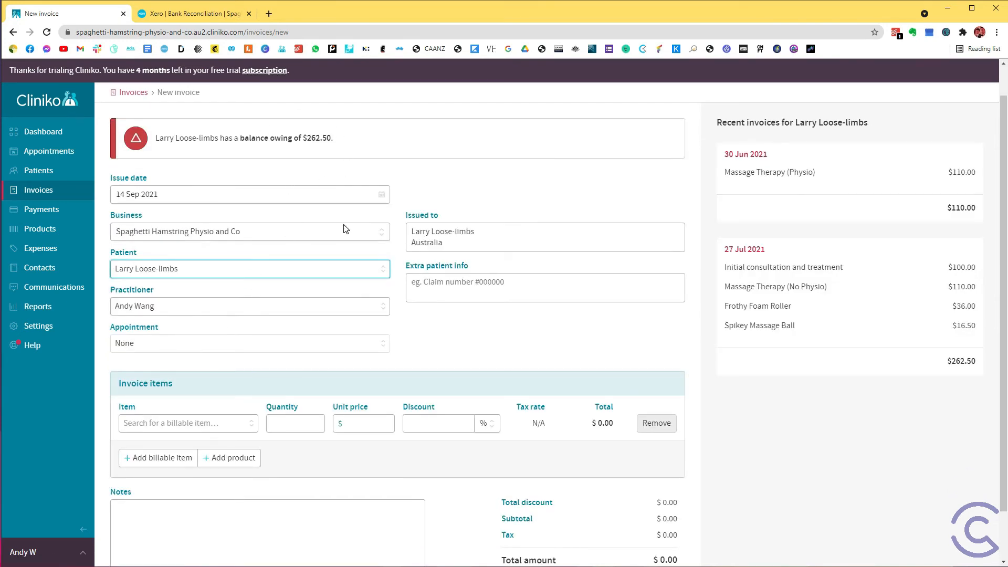
Add the billable item "(PH-INITIAL) Initial consultation and treatment" and the product "(MB-SPIKE) Spikey Massage Ball" to the invoice.
{"action": "scroll", "coordinate": [315, 247], "scroll_direction": "down", "scroll_amount": 1}
{"action": "left_click", "coordinate": [226, 368]}
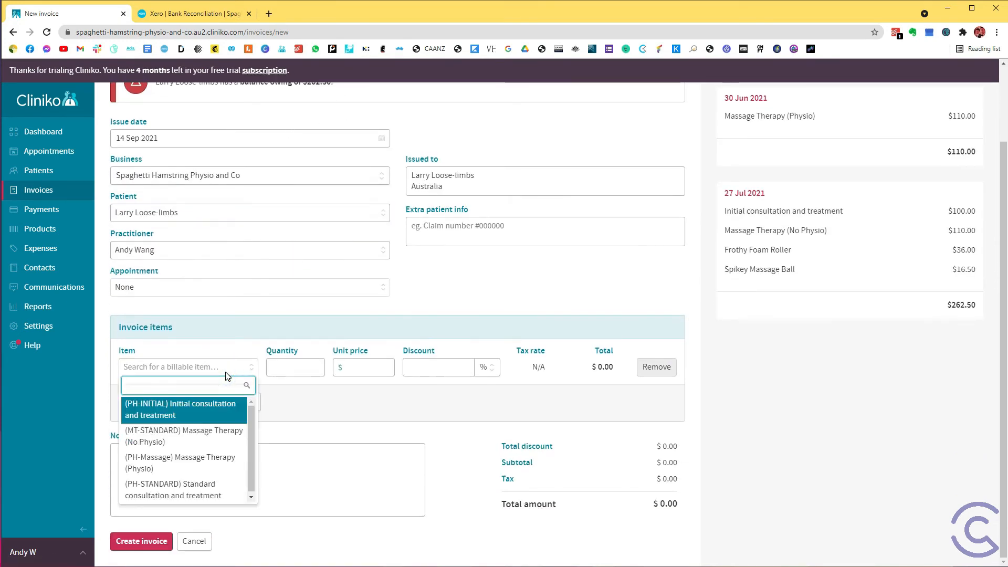
{"action": "left_click", "coordinate": [190, 420]}
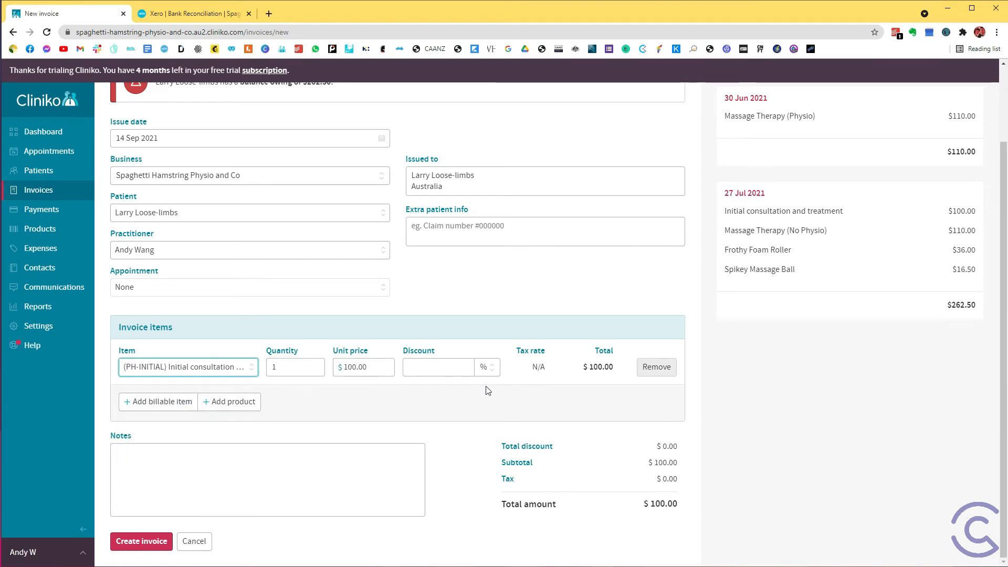
{"action": "left_click", "coordinate": [219, 404]}
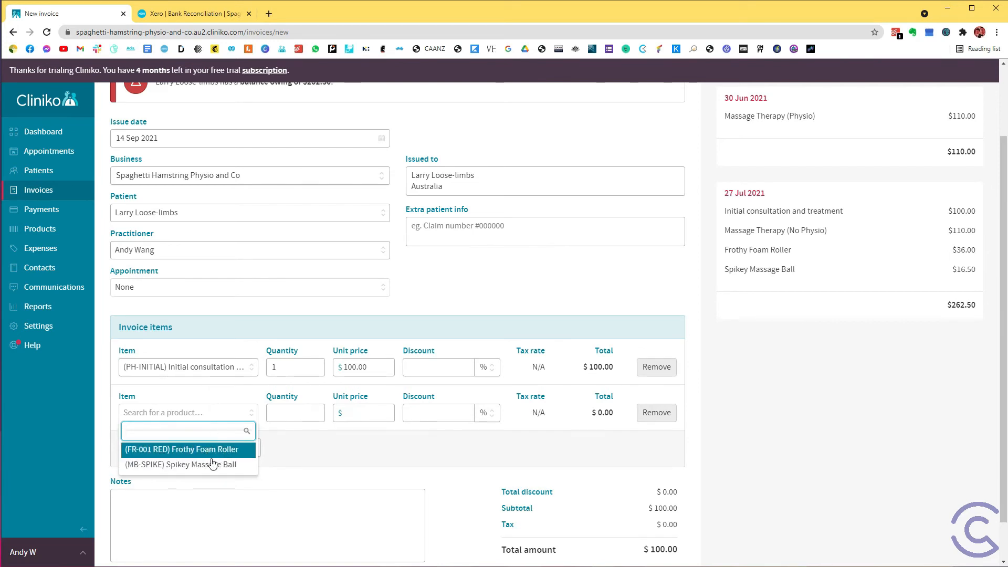
{"action": "left_click", "coordinate": [229, 466]}
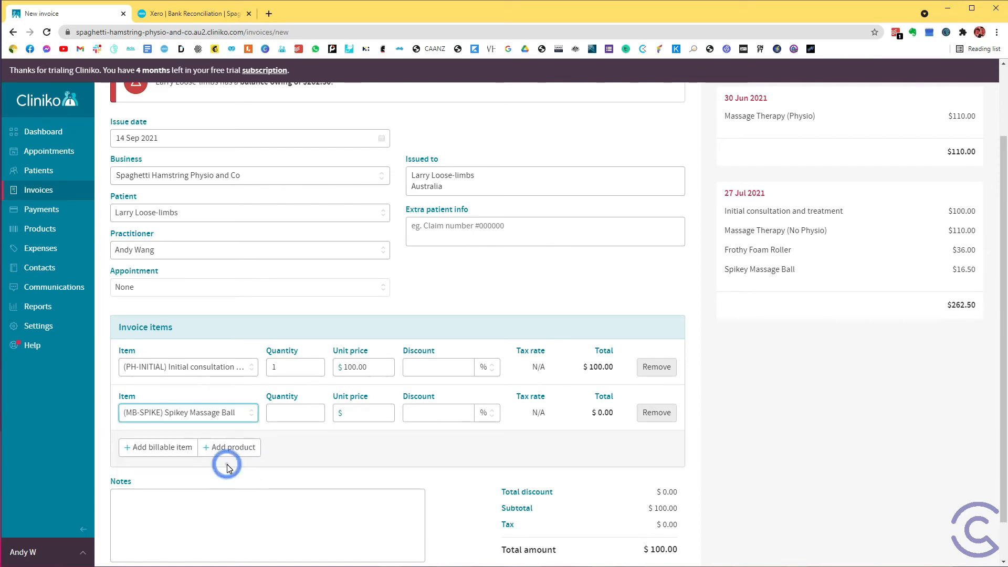
{"action": "scroll", "coordinate": [474, 431], "scroll_direction": "down", "scroll_amount": 1}
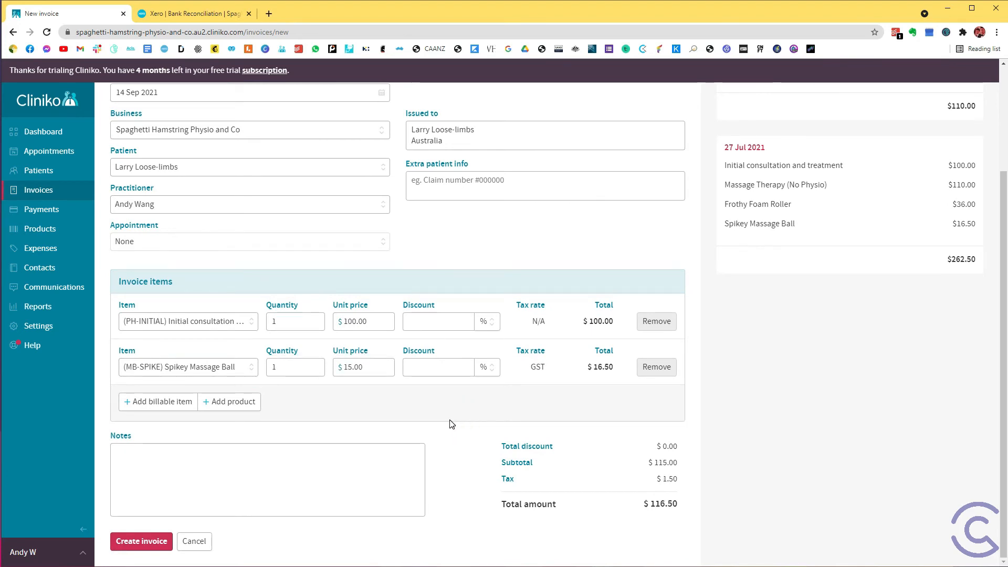
Change the product to "(FR-001 RED) Frothy Foam Roller" and the billable item to "(MT-STANDARD) Massage Therapy (No Physio)", and create the invoice.
{"action": "left_click", "coordinate": [217, 367]}
{"action": "left_click", "coordinate": [214, 409]}
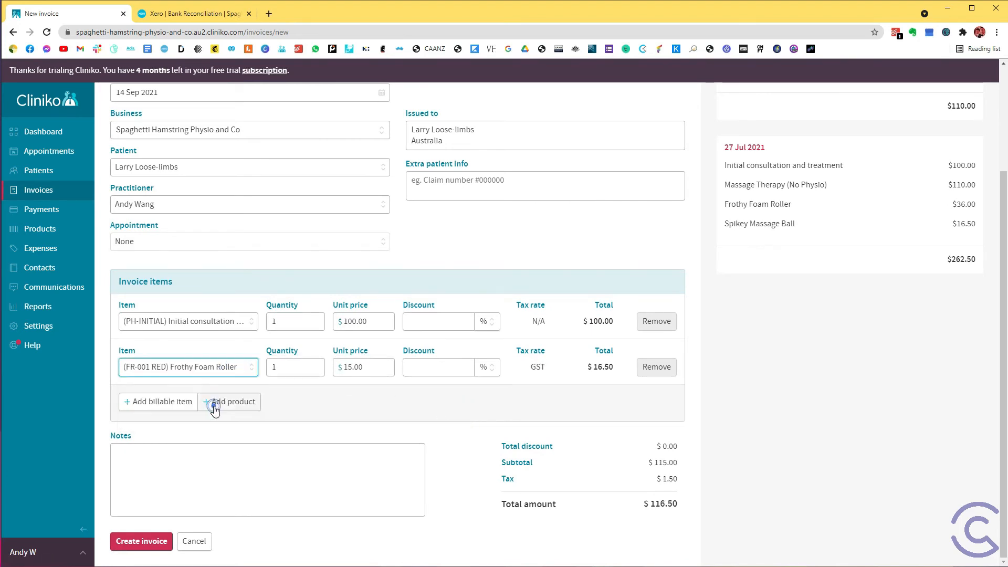
{"action": "left_click", "coordinate": [245, 326]}
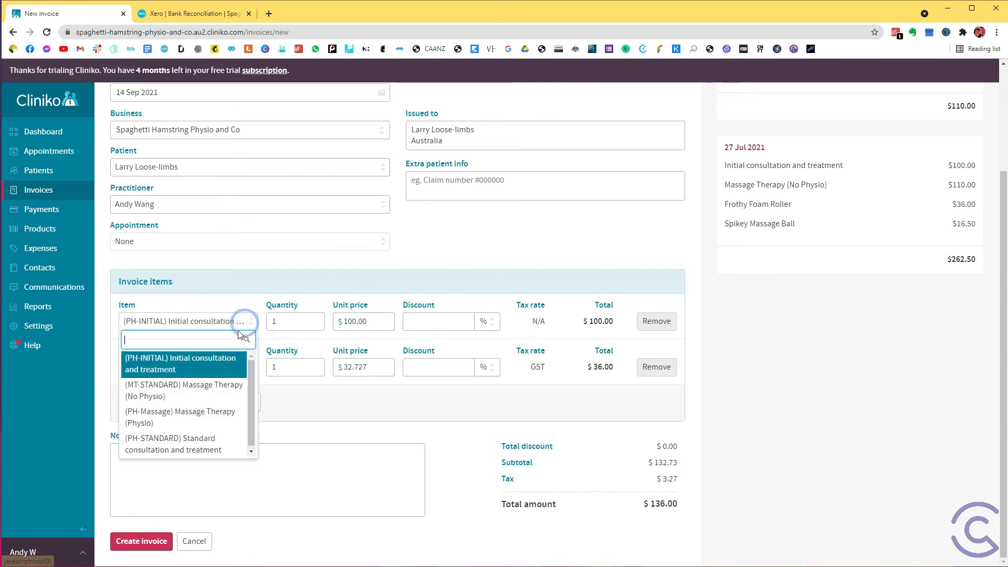
{"action": "left_click", "coordinate": [213, 391]}
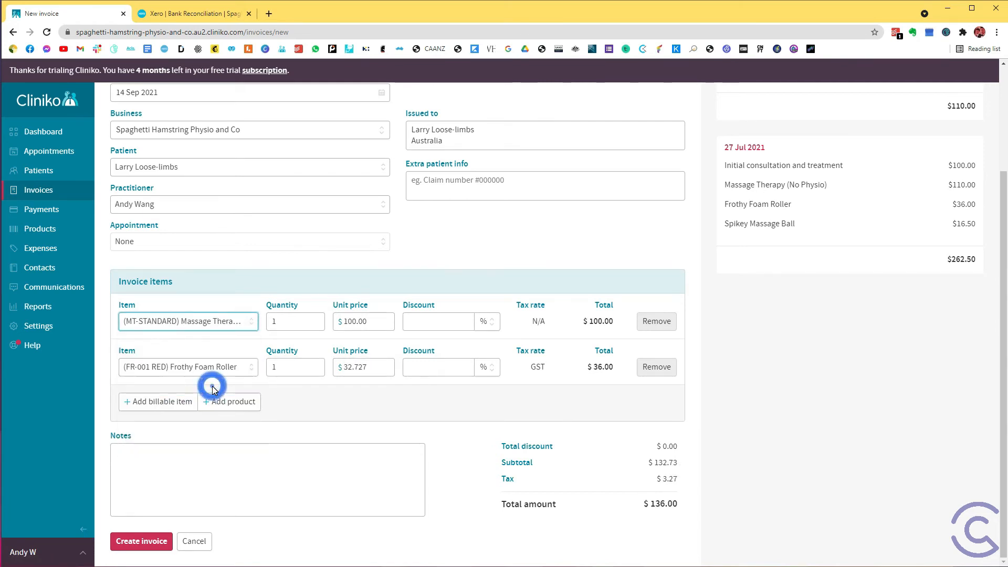
{"action": "left_click", "coordinate": [439, 403]}
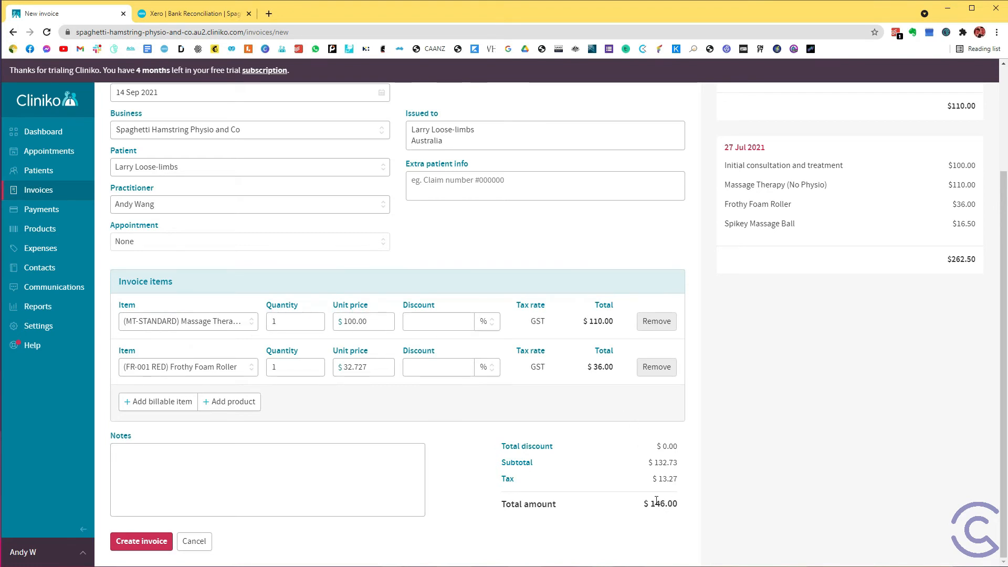
{"action": "left_click_drag", "start_coordinate": [651, 503], "coordinate": [675, 505]}
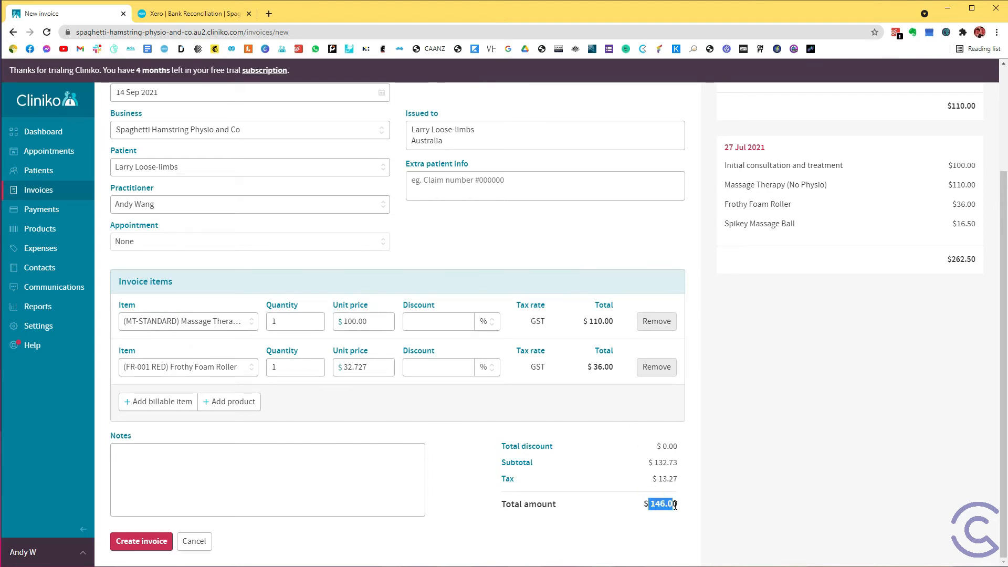
{"action": "left_click", "coordinate": [158, 541]}
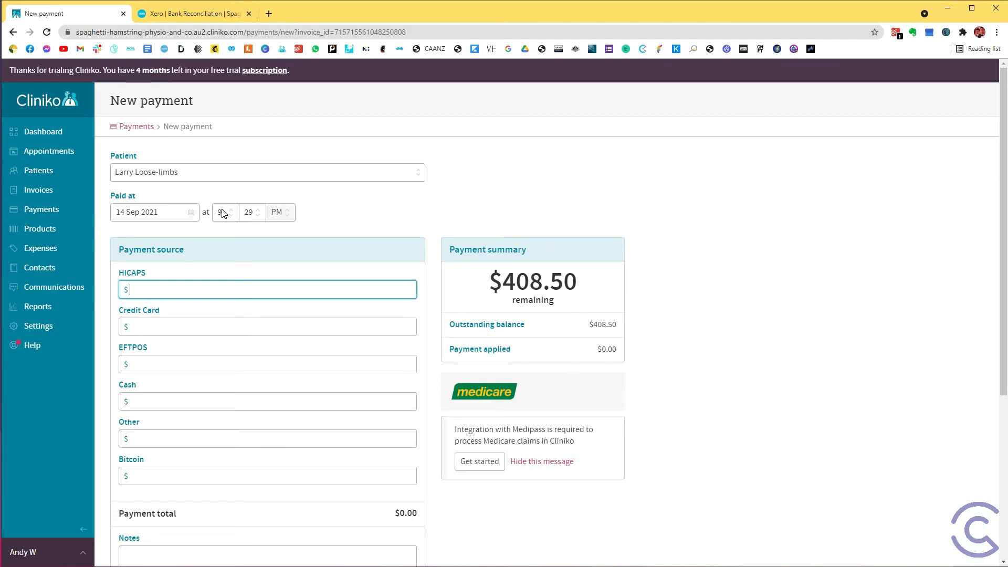
Enter 146 as the Bitcoin payment source for the patient's new payment.
{"action": "scroll", "coordinate": [176, 398], "scroll_direction": "down", "scroll_amount": 1}
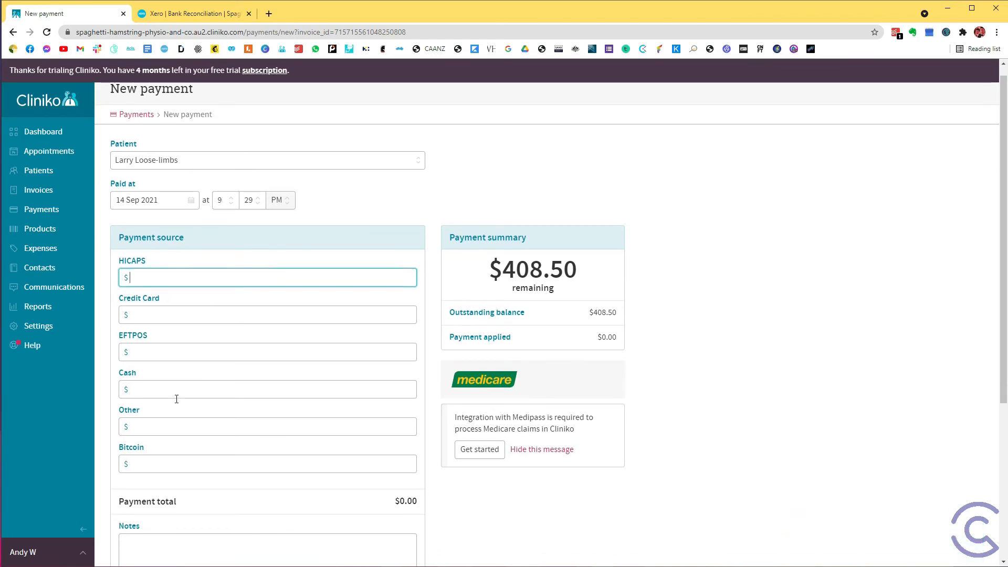
{"action": "left_click", "coordinate": [200, 430]}
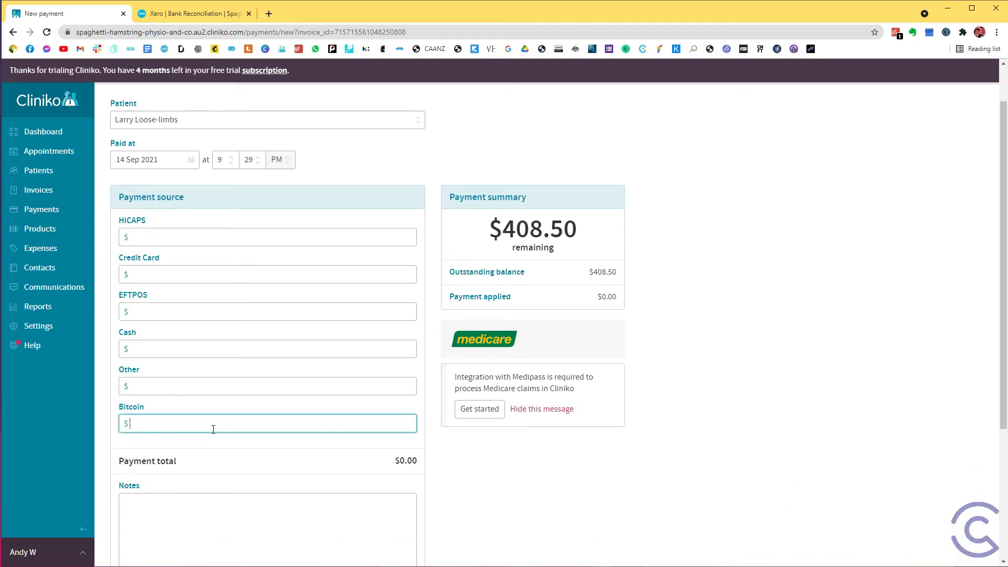
{"action": "scroll", "coordinate": [213, 429], "scroll_direction": "down", "scroll_amount": 4}
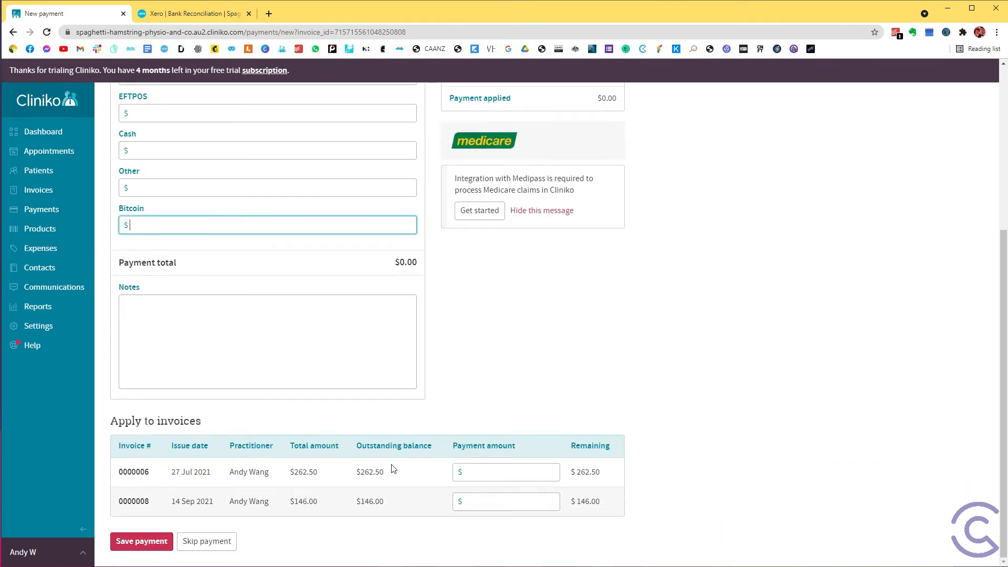
{"action": "type", "text": "146"}
{"action": "left_click", "coordinate": [663, 348]}
Apply 0 to the 27 Jul 2021 invoice and 146 to the 14 Sep 2021 invoice, and save the payment.
{"action": "left_click", "coordinate": [509, 473]}
{"action": "double_click", "coordinate": [509, 473]}
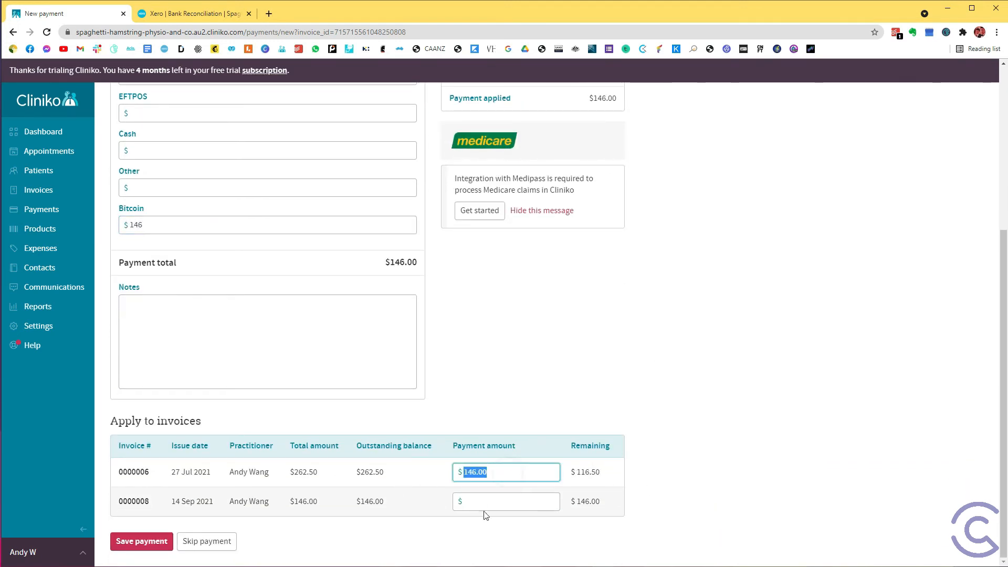
{"action": "type", "text": "0"}
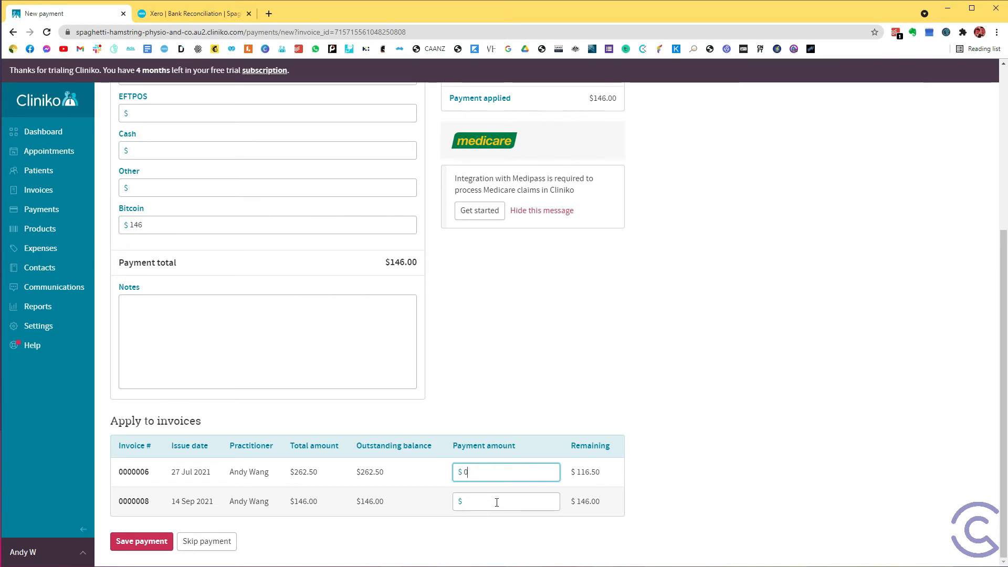
{"action": "left_click", "coordinate": [495, 502]}
{"action": "type", "text": "146"}
{"action": "left_click", "coordinate": [722, 335]}
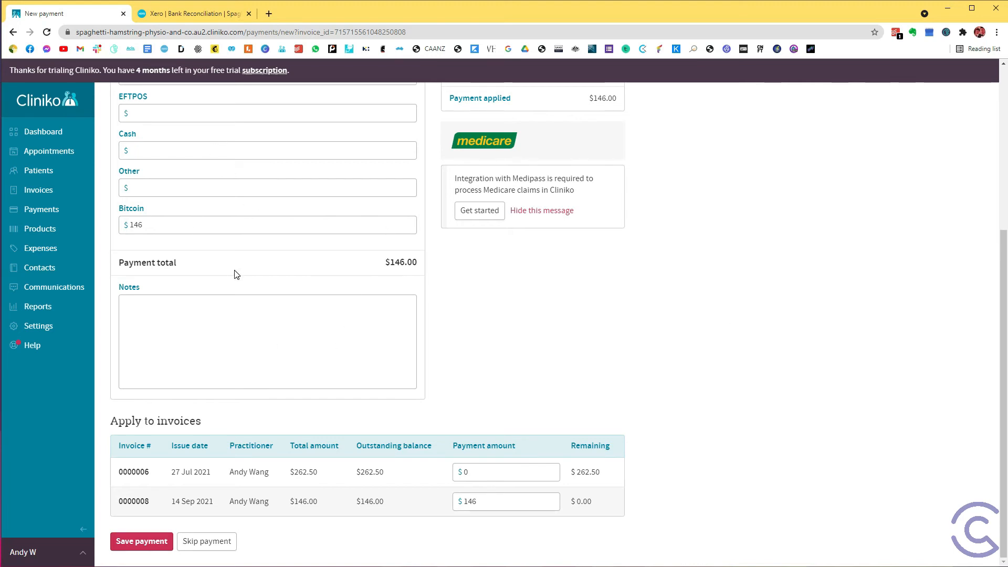
{"action": "left_click", "coordinate": [165, 535]}
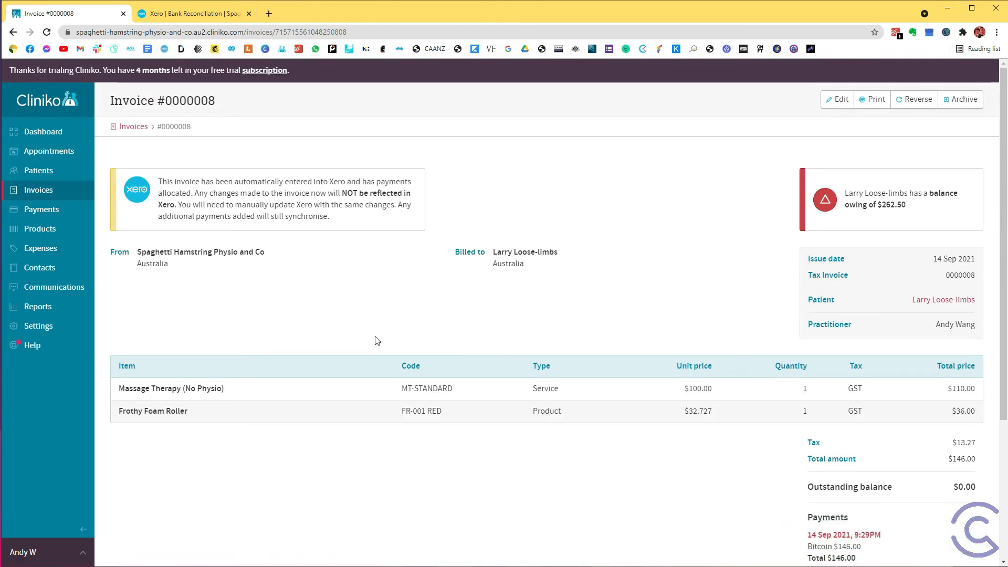
Synchronise previous information to Xero from 13 September 2021 using Cliniko's Xero integration settings.
{"action": "left_click", "coordinate": [62, 328]}
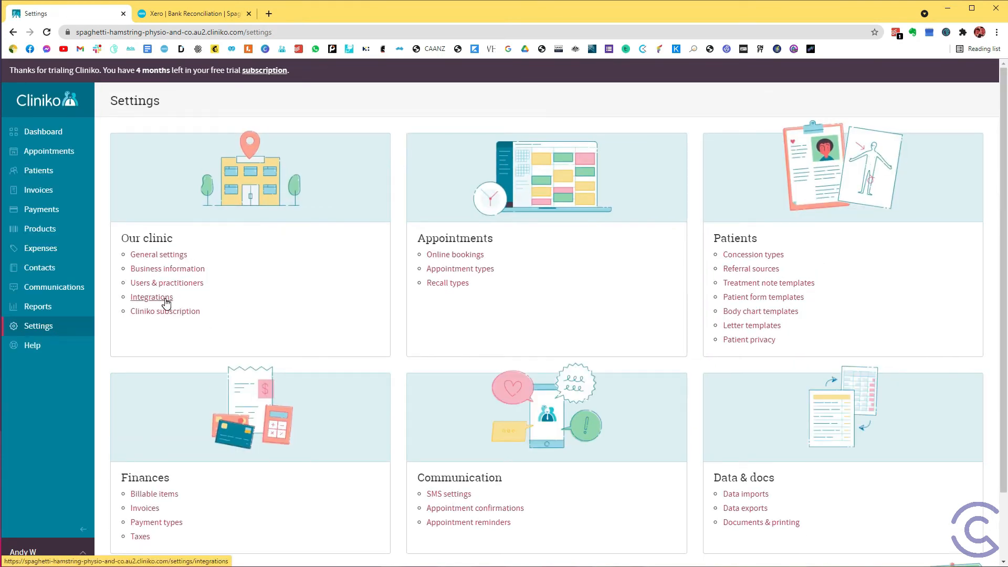
{"action": "left_click", "coordinate": [165, 301]}
{"action": "left_click", "coordinate": [167, 301]}
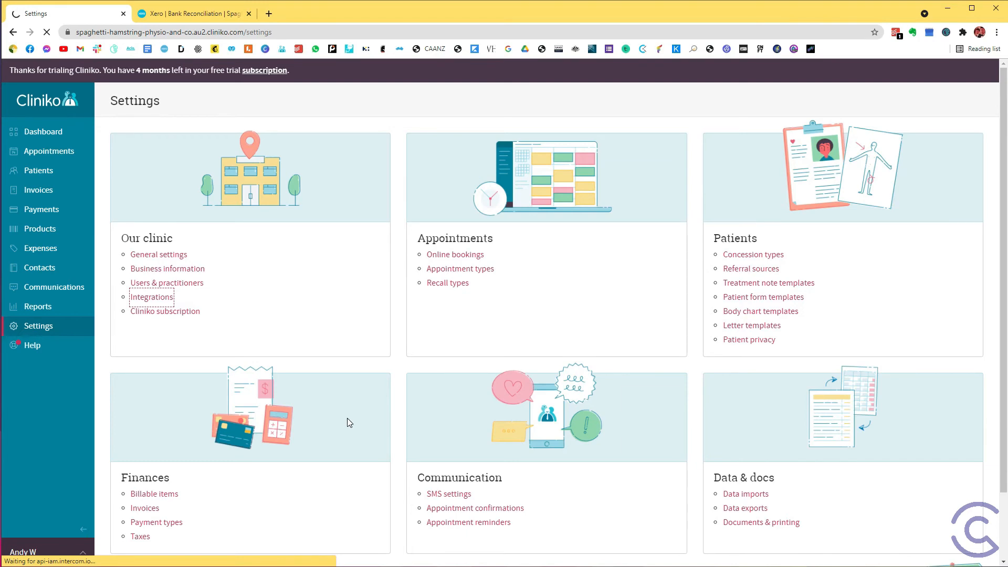
{"action": "scroll", "coordinate": [338, 488], "scroll_direction": "down", "scroll_amount": 12}
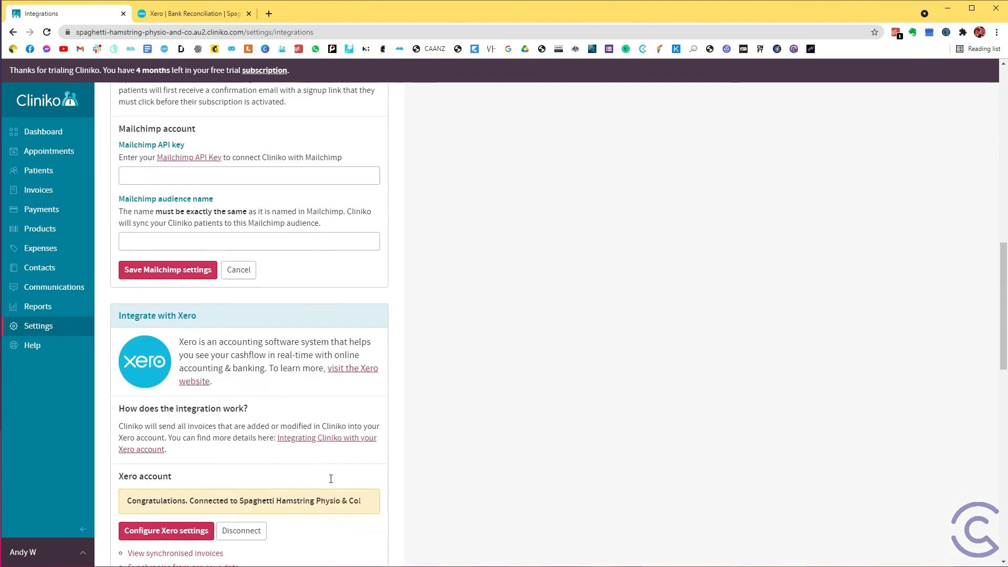
{"action": "scroll", "coordinate": [331, 479], "scroll_direction": "down", "scroll_amount": 3}
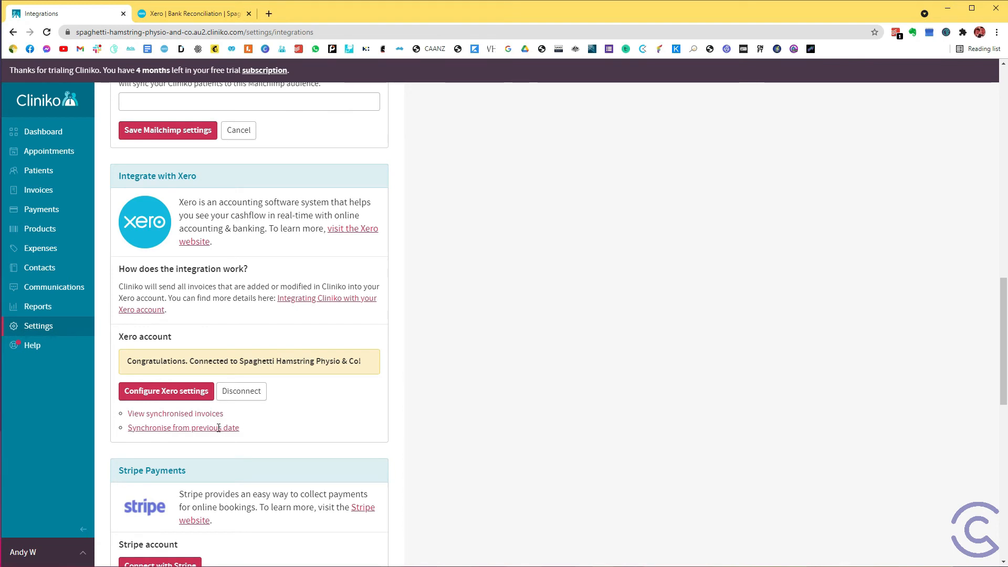
{"action": "left_click", "coordinate": [218, 428]}
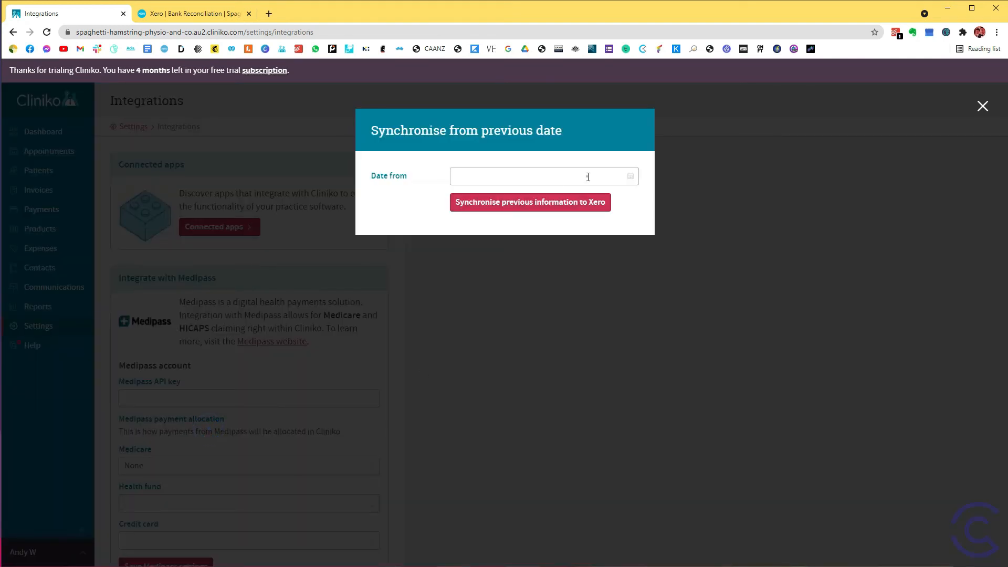
{"action": "left_click", "coordinate": [588, 177]}
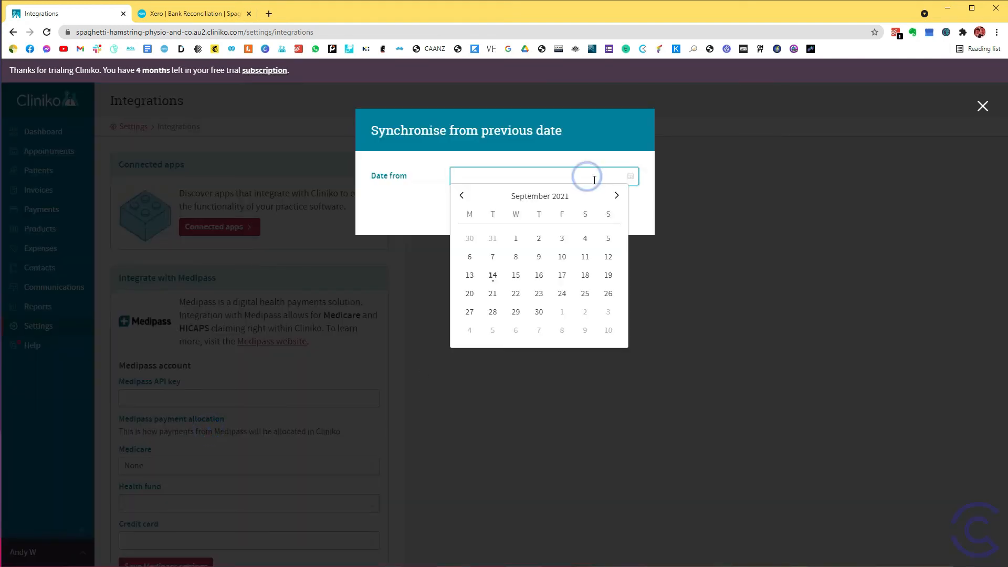
{"action": "left_click", "coordinate": [475, 276]}
{"action": "left_click", "coordinate": [533, 208]}
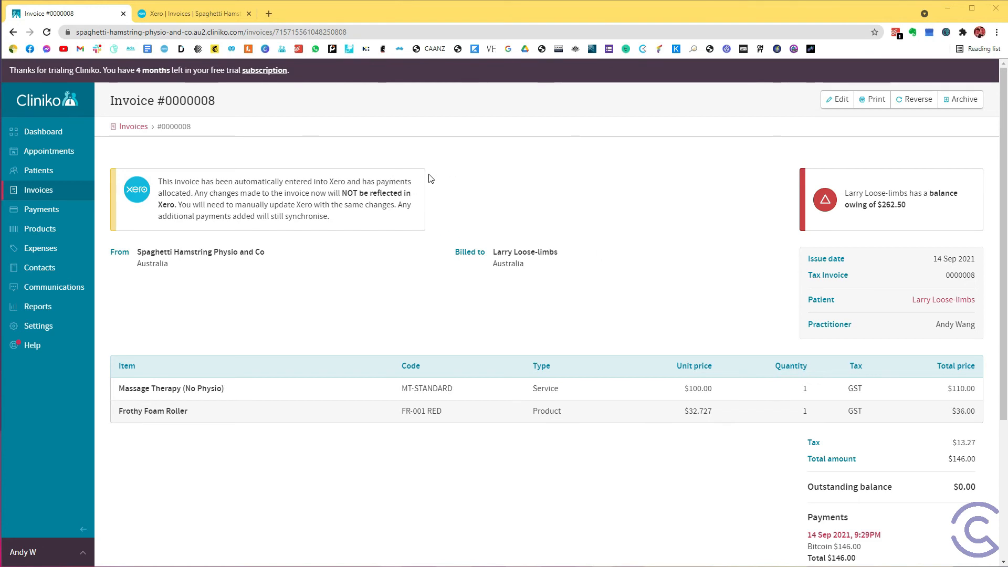
Check the new Cliniko invoice's number, issue date, items, tax and billed-to name, and switch to the Invoices list in Xero to compare.
{"action": "left_click_drag", "start_coordinate": [177, 101], "coordinate": [225, 109]}
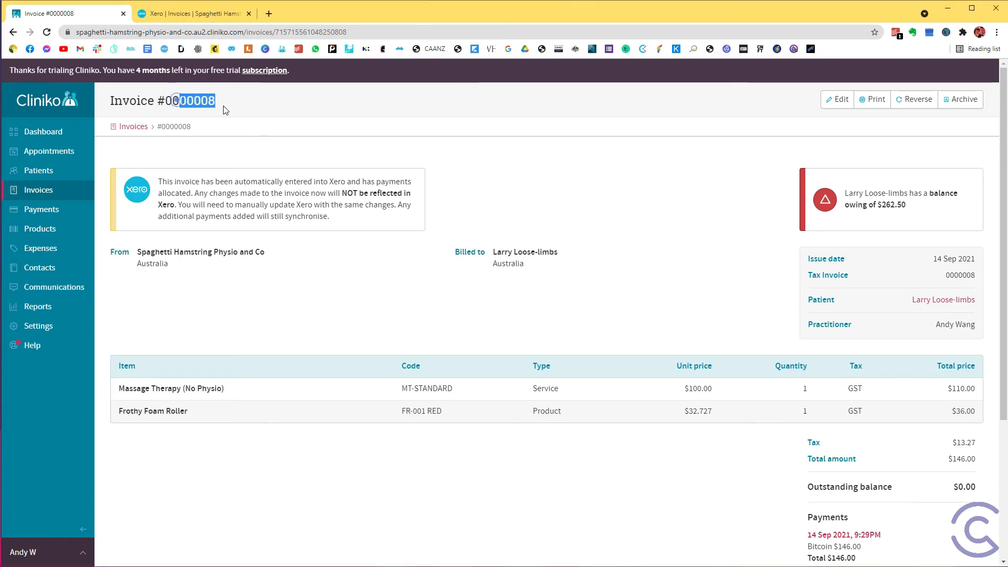
{"action": "left_click_drag", "start_coordinate": [934, 259], "coordinate": [972, 259]}
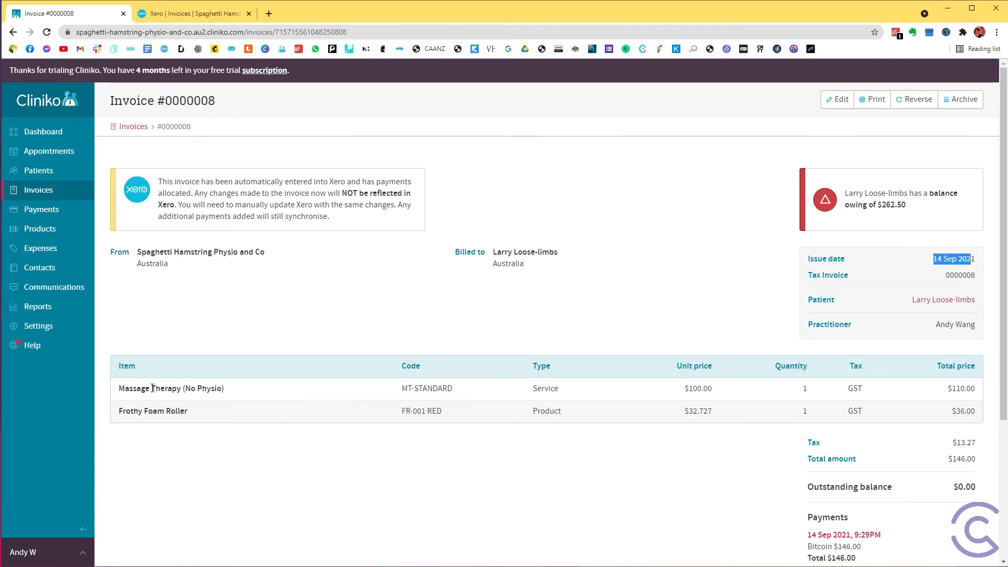
{"action": "left_click_drag", "start_coordinate": [134, 387], "coordinate": [195, 389]}
{"action": "left_click_drag", "start_coordinate": [130, 416], "coordinate": [181, 409]}
{"action": "left_click_drag", "start_coordinate": [950, 455], "coordinate": [976, 445]}
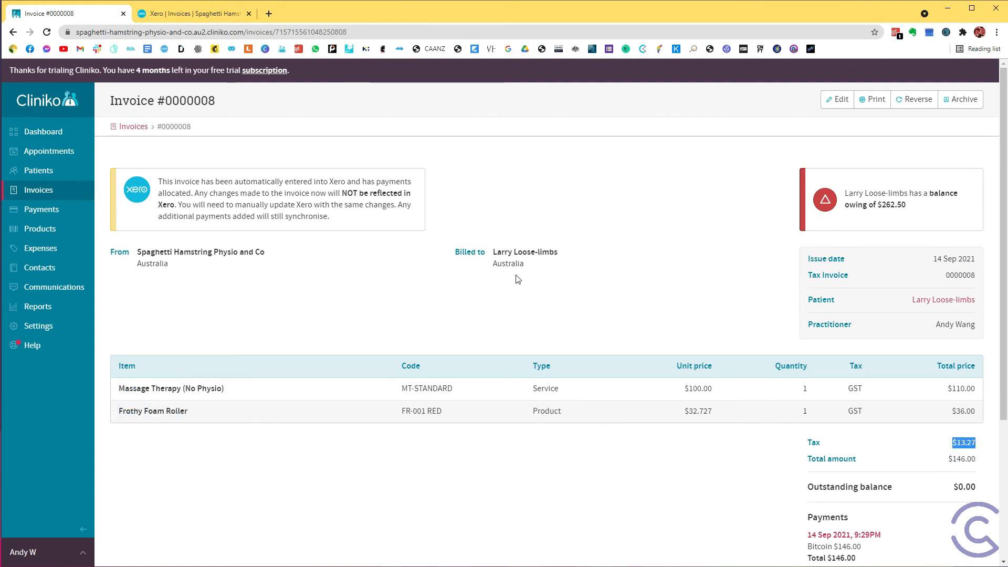
{"action": "left_click_drag", "start_coordinate": [531, 252], "coordinate": [499, 252]}
{"action": "left_click", "coordinate": [204, 19]}
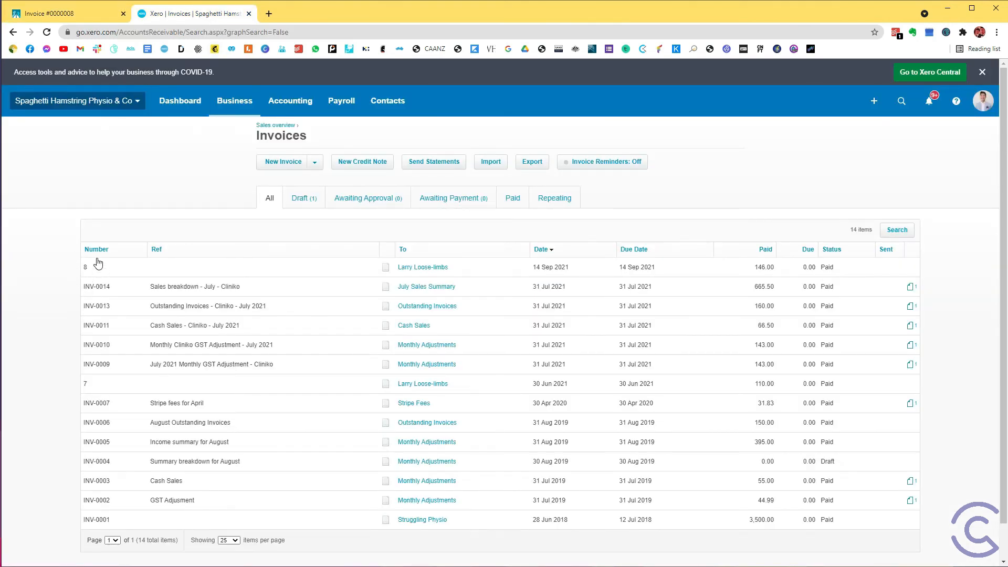
Open invoice 8 in Xero and check its date, invoice number, line items and GST against the Cliniko invoice.
{"action": "left_click", "coordinate": [433, 268]}
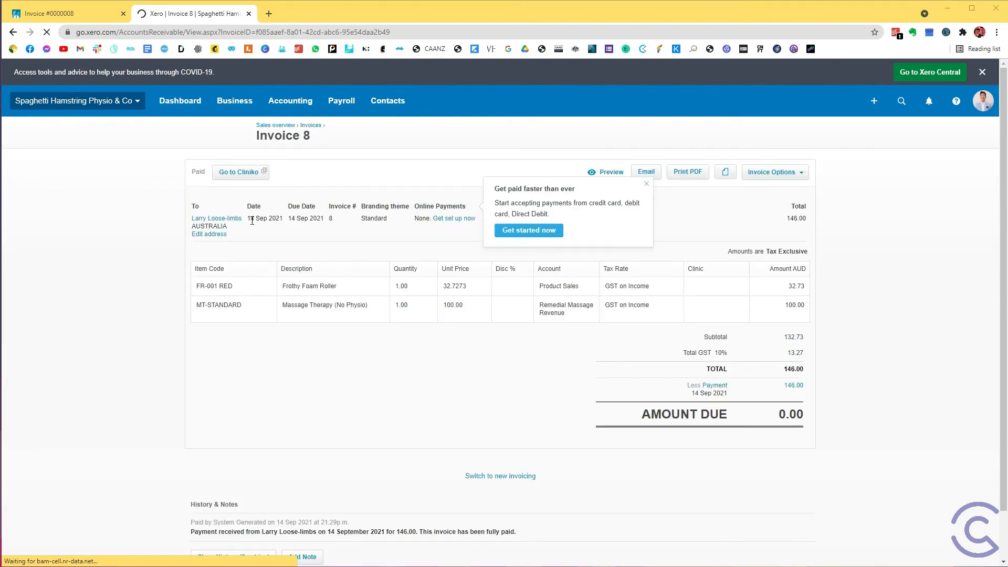
{"action": "triple_click", "coordinate": [252, 221]}
{"action": "double_click", "coordinate": [331, 219]}
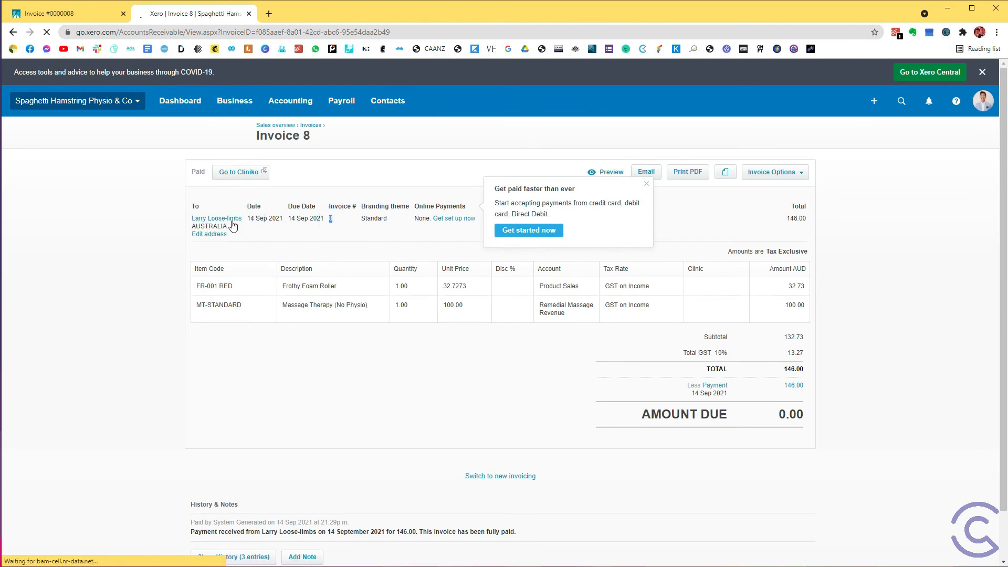
{"action": "triple_click", "coordinate": [291, 286]}
{"action": "left_click_drag", "start_coordinate": [294, 305], "coordinate": [344, 305]}
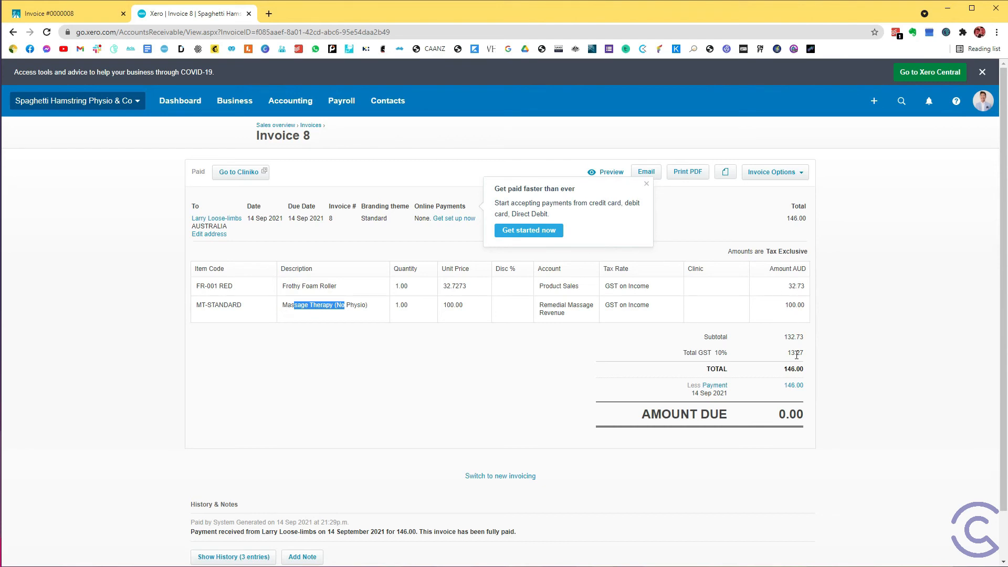
{"action": "left_click_drag", "start_coordinate": [791, 352], "coordinate": [813, 368]}
{"action": "left_click", "coordinate": [638, 366]}
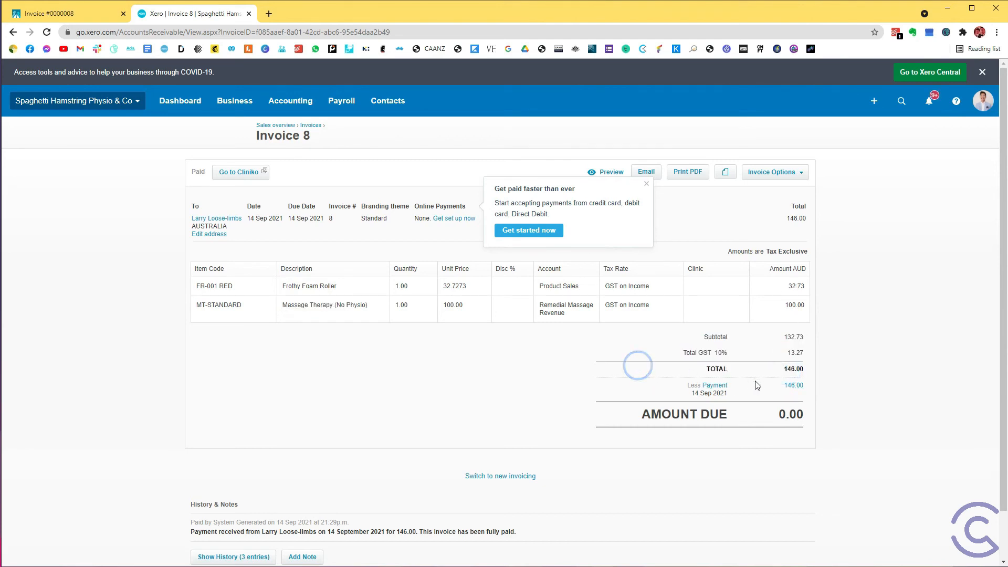
Open the payment recorded on invoice 8 and compare its total with the payment on the Cliniko invoice.
{"action": "left_click", "coordinate": [793, 386]}
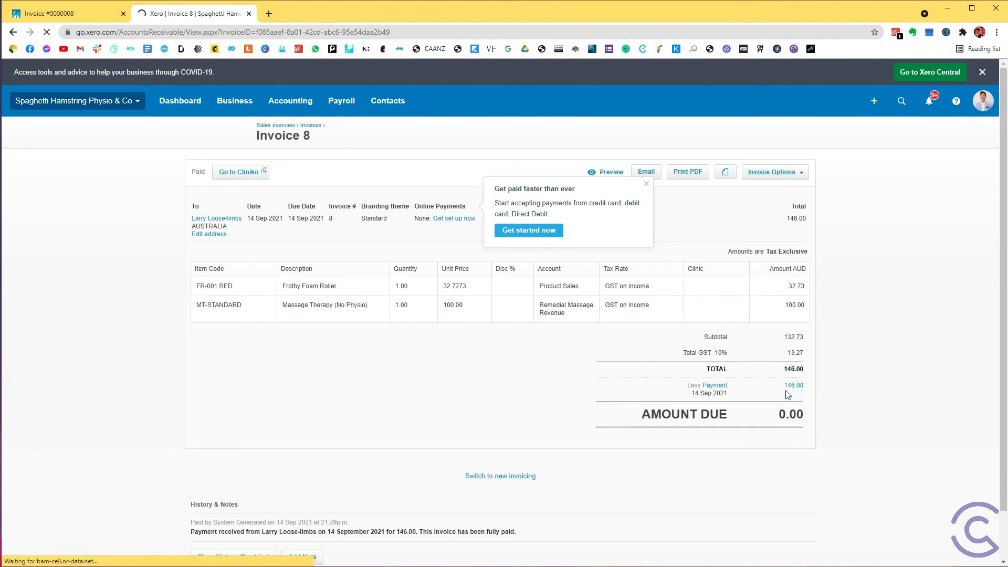
{"action": "left_click", "coordinate": [19, 21]}
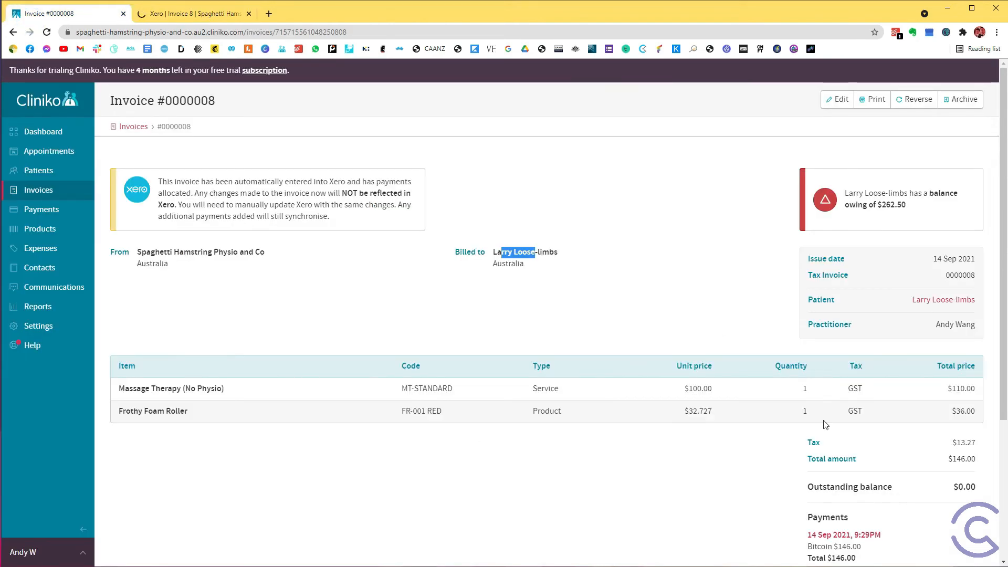
{"action": "left_click", "coordinate": [169, 14]}
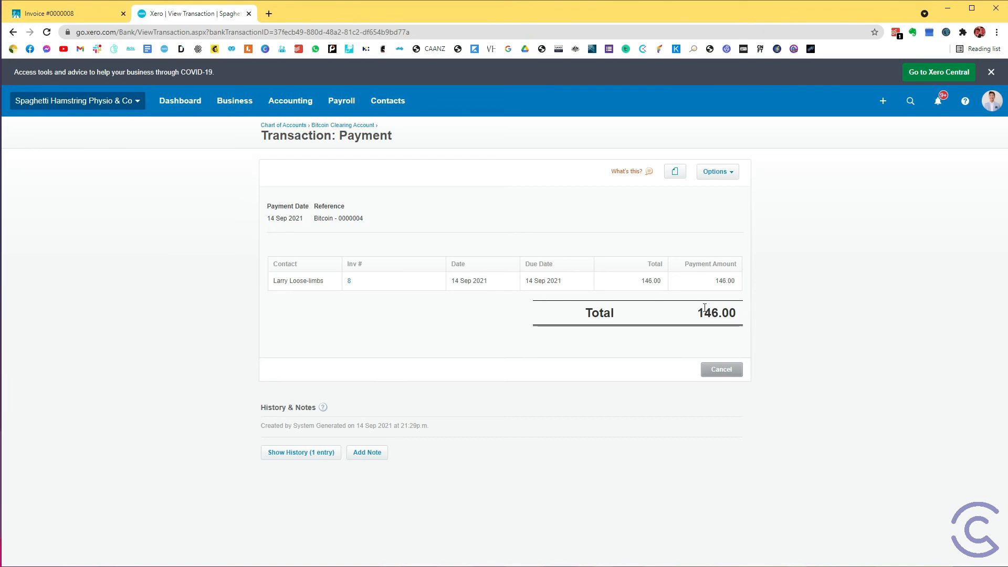
{"action": "left_click_drag", "start_coordinate": [737, 313], "coordinate": [704, 313]}
Open the Profit and Loss report in a new browser tab and the Balance Sheet in the existing Xero tab.
{"action": "left_click", "coordinate": [290, 100]}
{"action": "right_click", "coordinate": [301, 335]}
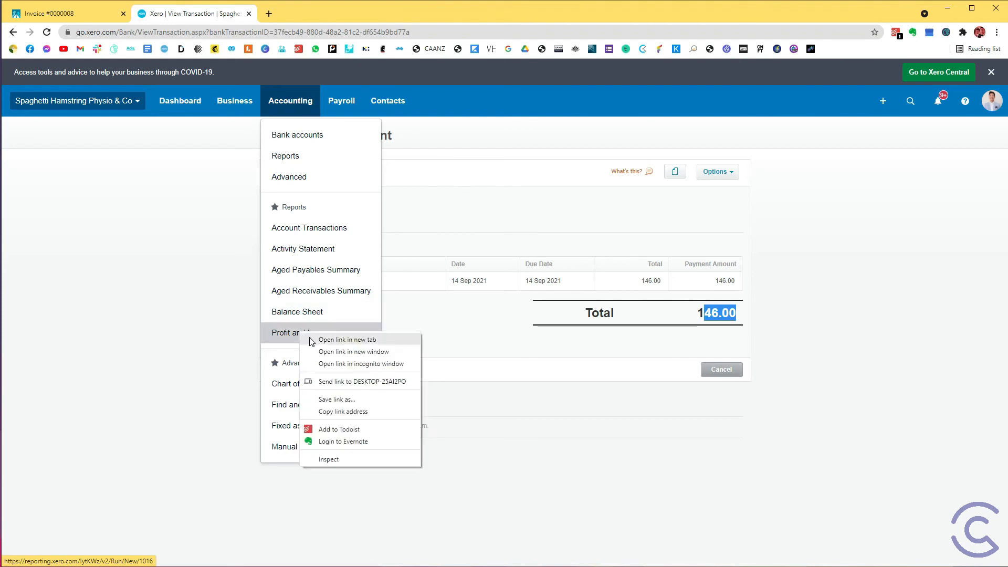
{"action": "left_click", "coordinate": [315, 331]}
{"action": "left_click", "coordinate": [308, 311]}
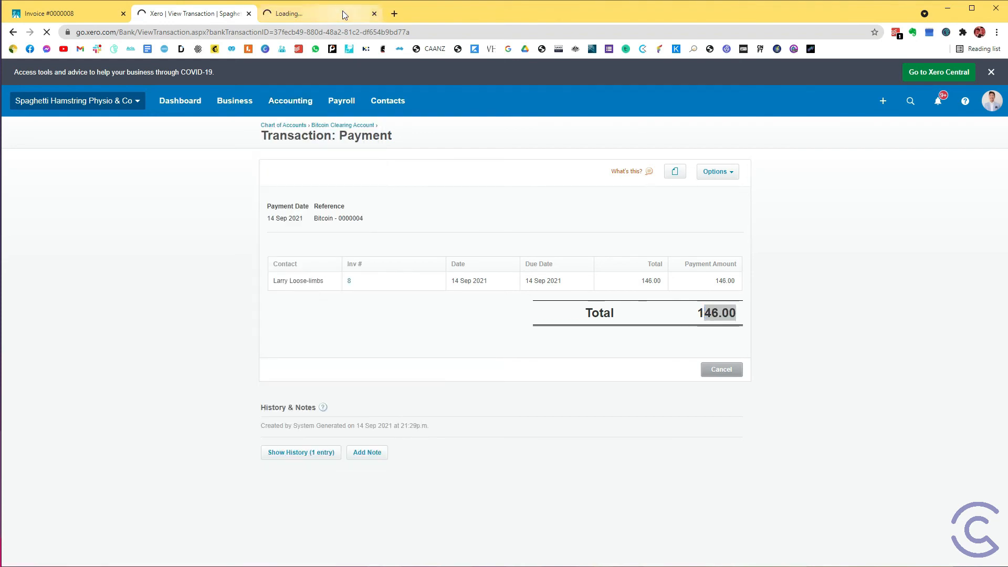
{"action": "left_click", "coordinate": [346, 15]}
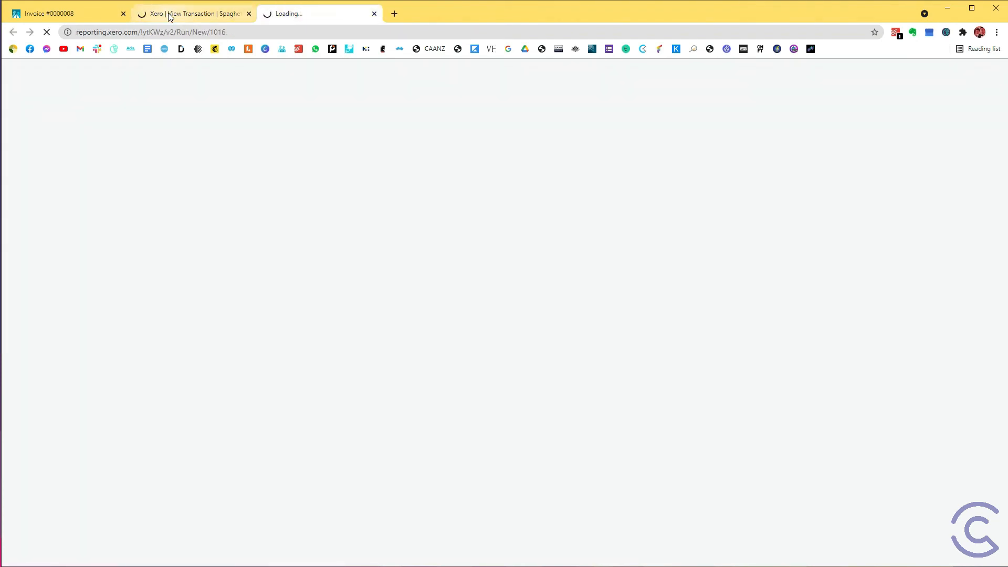
{"action": "left_click", "coordinate": [232, 14]}
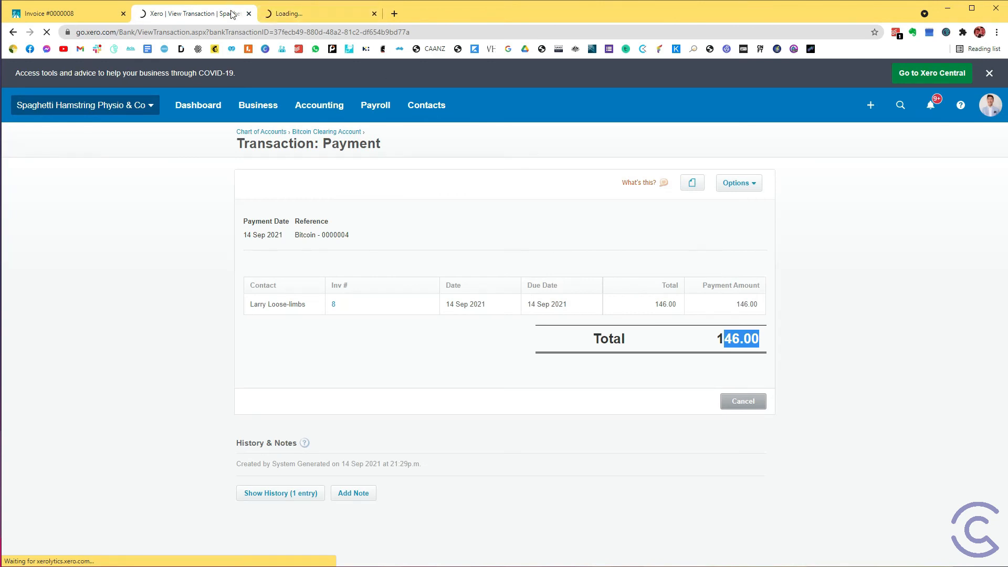
{"action": "left_click", "coordinate": [292, 14]}
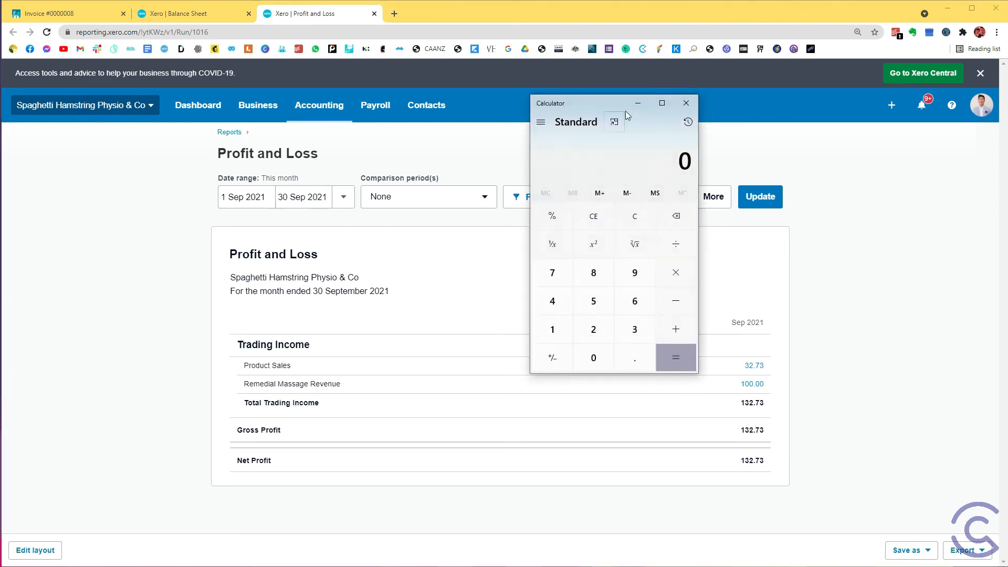
Calculate 132.73 × 1.1 in Calculator to check the GST-inclusive income, and close Calculator.
{"action": "type", "text": "132.73"}
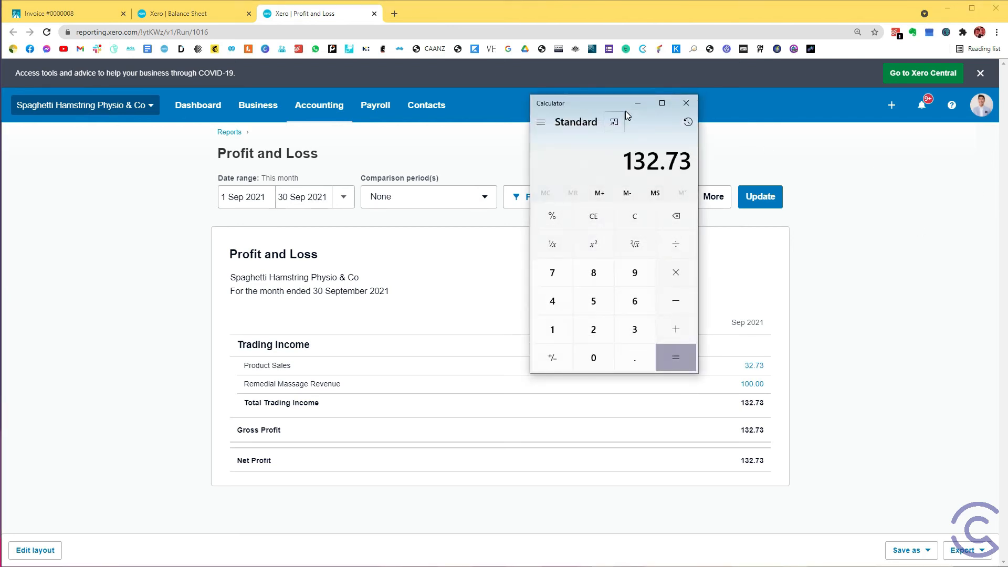
{"action": "key", "text": "asterisk"}
{"action": "type", "text": "1.1"}
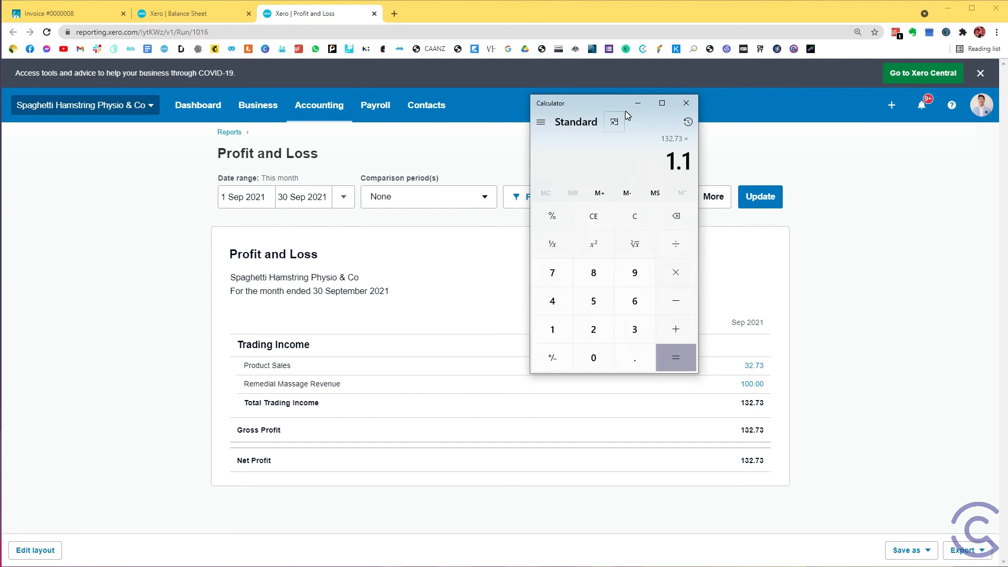
{"action": "key", "text": "Return"}
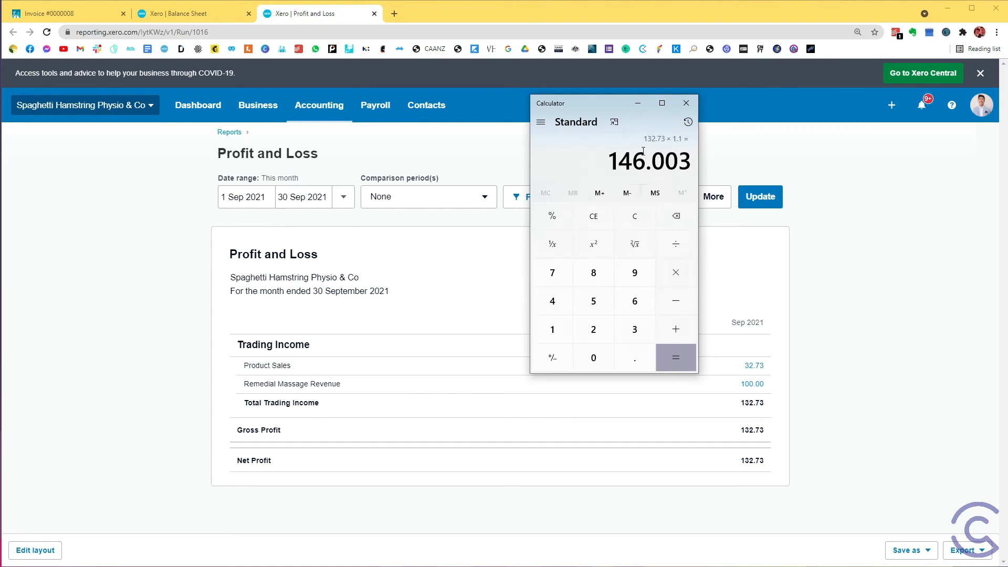
{"action": "left_click", "coordinate": [686, 101]}
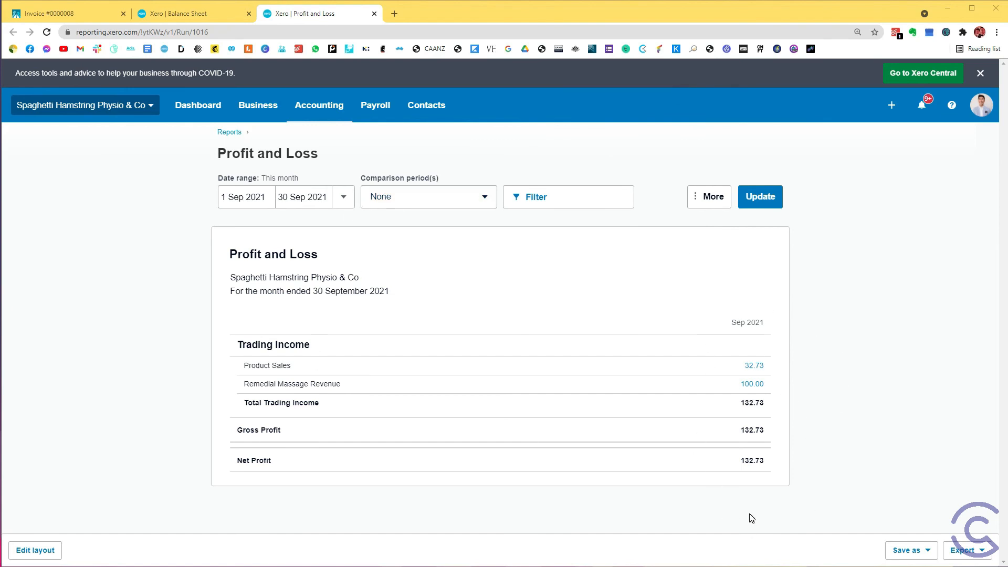
Check the total trading income, Product Sales and Remedial Massage Revenue lines in the Profit and Loss report.
{"action": "left_click_drag", "start_coordinate": [742, 403], "coordinate": [769, 407]}
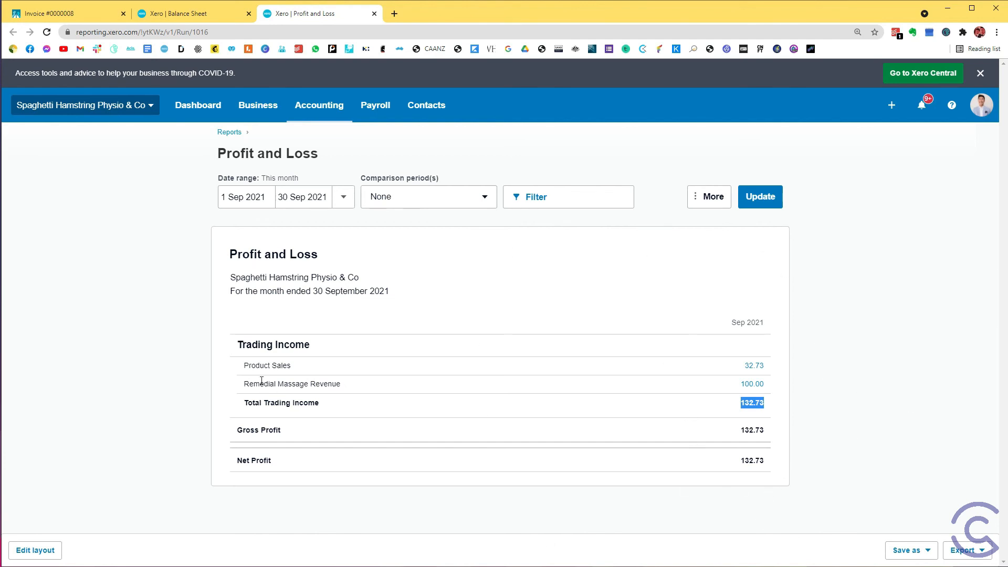
{"action": "double_click", "coordinate": [250, 365]}
{"action": "left_click_drag", "start_coordinate": [254, 384], "coordinate": [295, 383]}
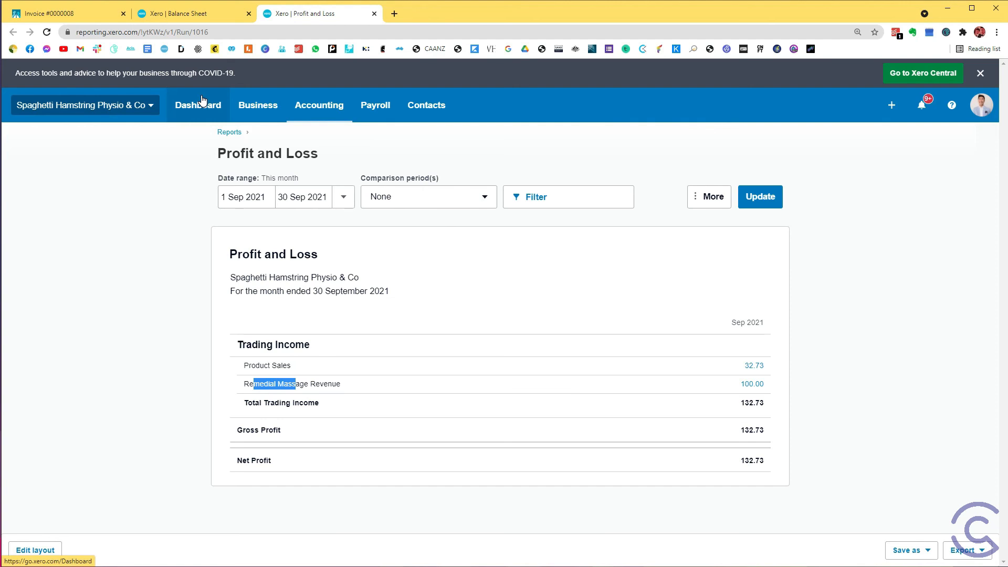
Set the Balance Sheet date to today, 14 Sep 2021, and update the report.
{"action": "left_click", "coordinate": [204, 17]}
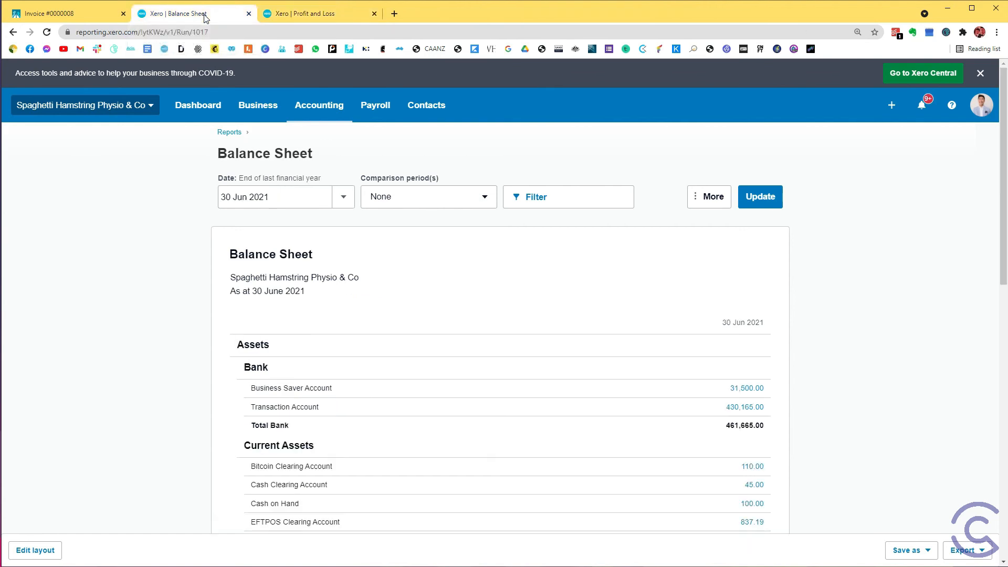
{"action": "left_click", "coordinate": [344, 204]}
{"action": "left_click", "coordinate": [349, 231]}
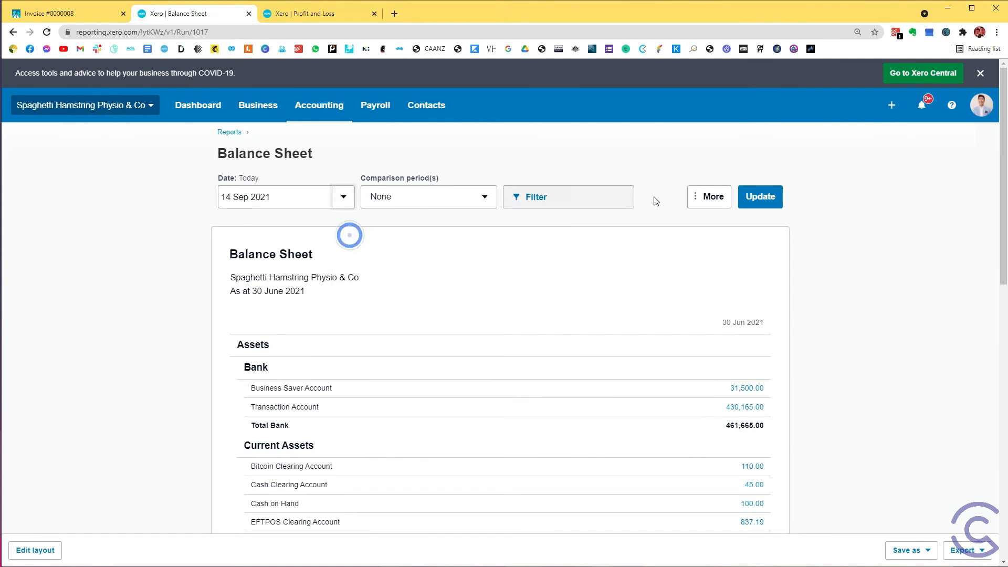
{"action": "left_click", "coordinate": [751, 206]}
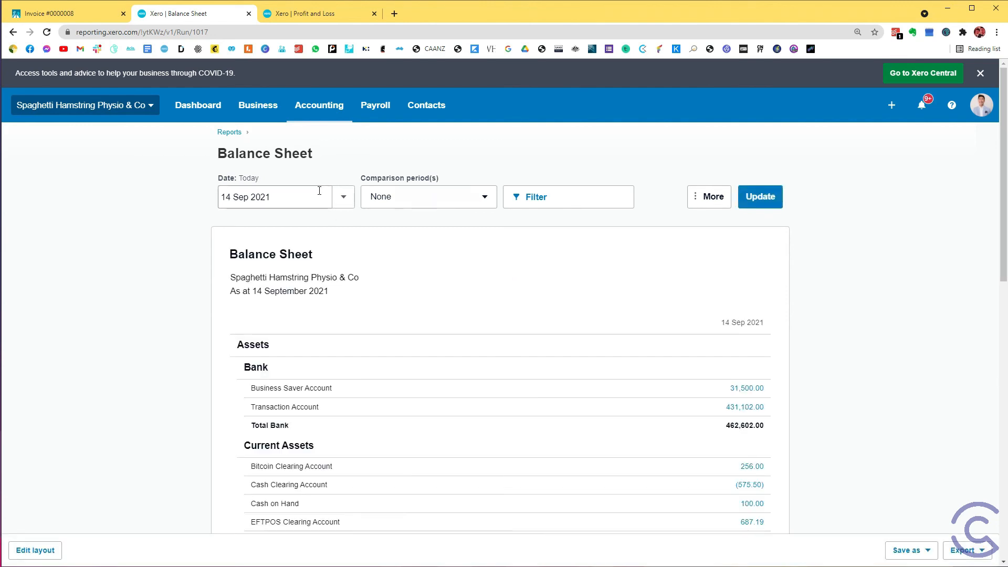
Find the Bitcoin Clearing Account under current assets in the Balance Sheet and open its account transactions.
{"action": "scroll", "coordinate": [317, 196], "scroll_direction": "down", "scroll_amount": 4}
{"action": "scroll", "coordinate": [316, 196], "scroll_direction": "down", "scroll_amount": 1}
{"action": "scroll", "coordinate": [635, 254], "scroll_direction": "up", "scroll_amount": 2}
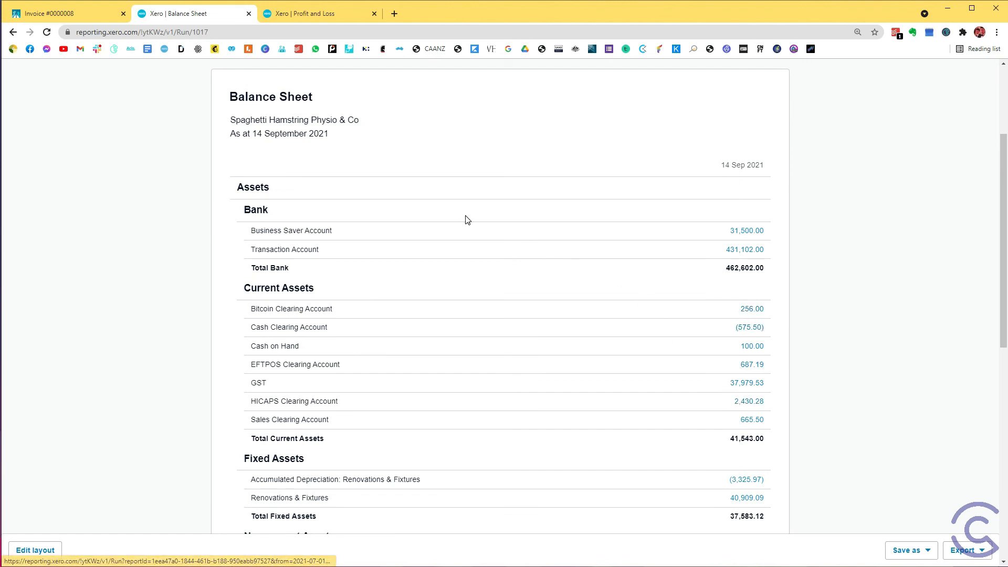
{"action": "left_click_drag", "start_coordinate": [259, 311], "coordinate": [338, 313]}
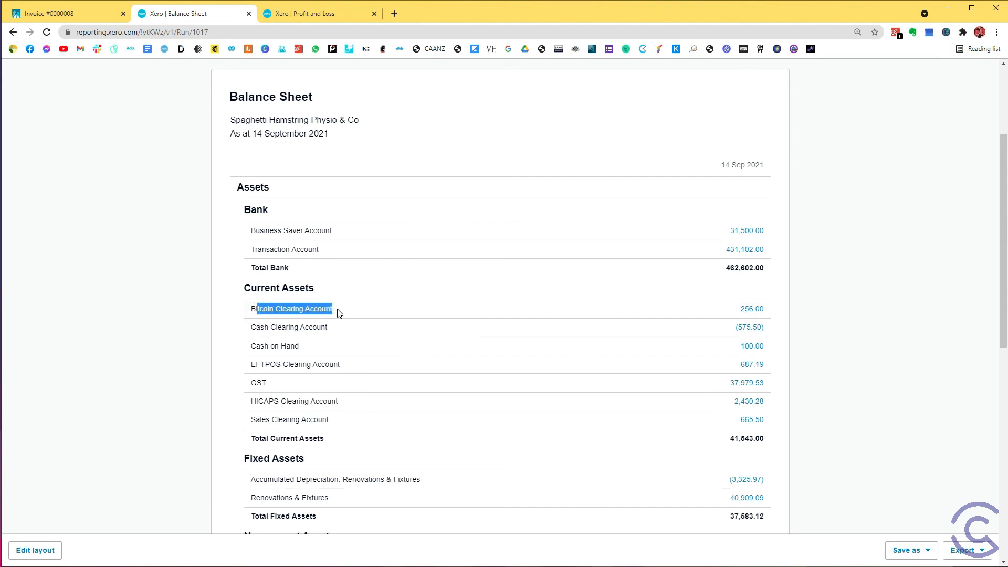
{"action": "left_click", "coordinate": [760, 313]}
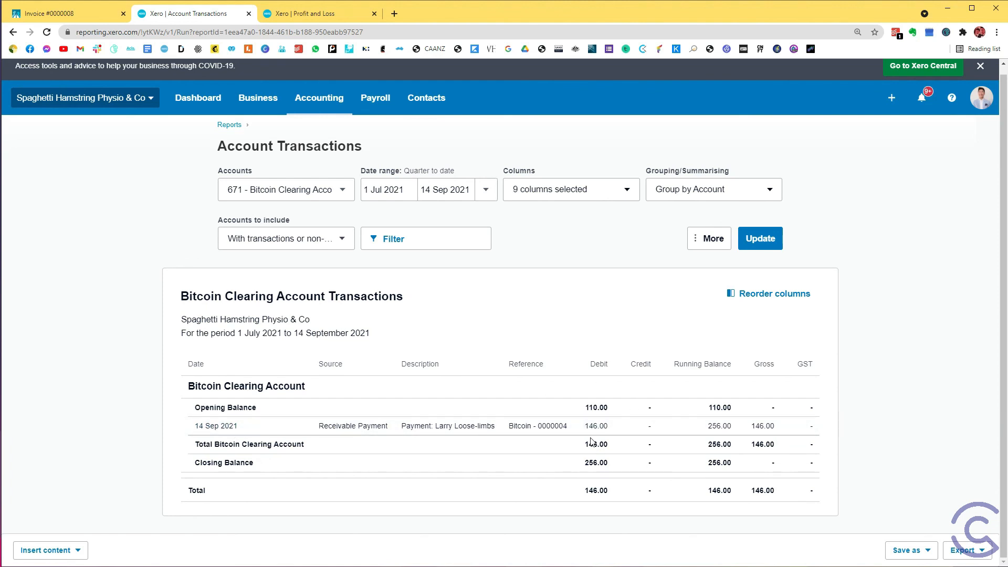
Examine the Bitcoin Clearing Account's opening balance and the debit total for the new payment.
{"action": "double_click", "coordinate": [609, 408]}
{"action": "left_click", "coordinate": [601, 453]}
{"action": "left_click_drag", "start_coordinate": [587, 444], "coordinate": [584, 444]}
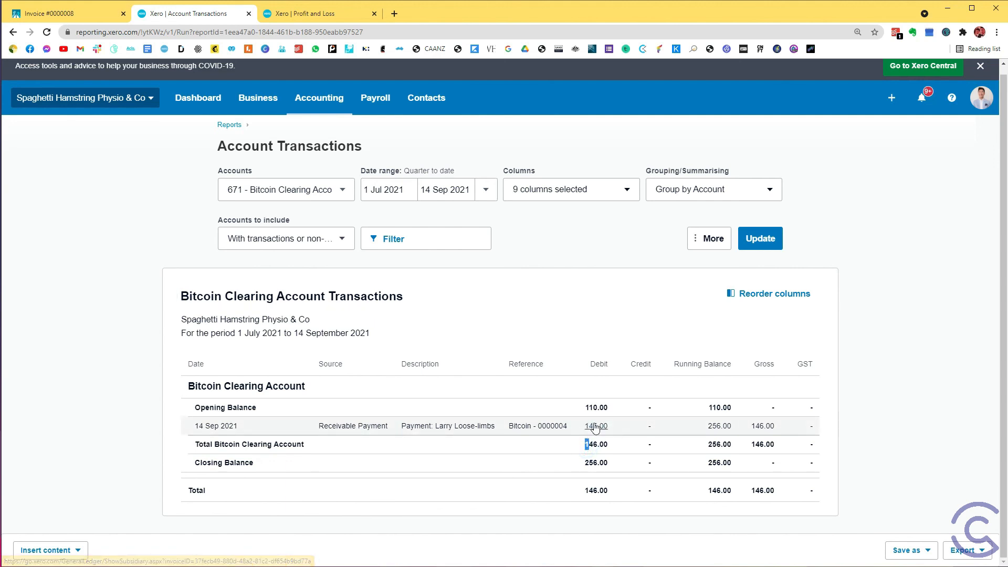
{"action": "left_click", "coordinate": [596, 453]}
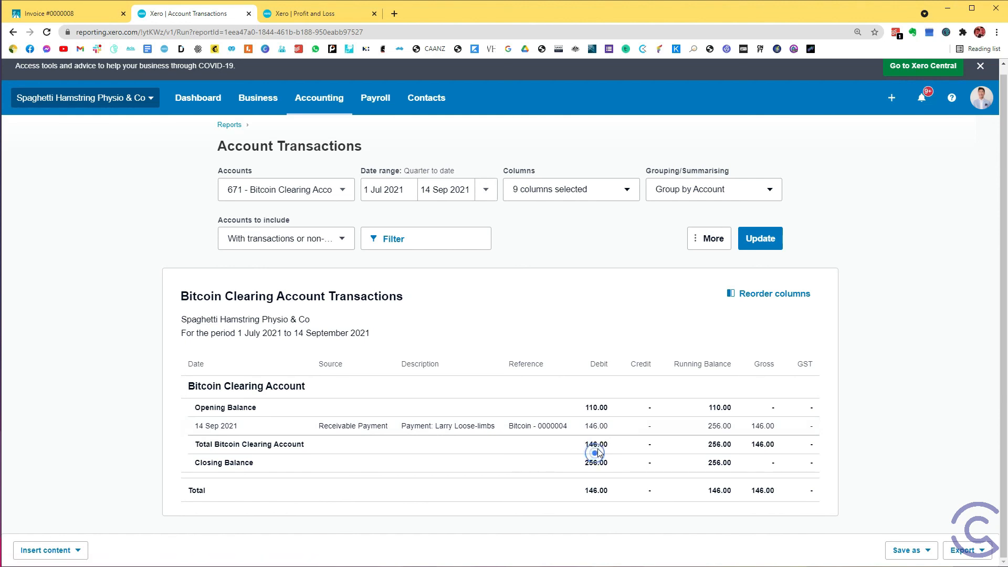
Recheck the Bitcoin Clearing Account's closing balance and open the Transaction Account's bank reconciliation from the Xero dashboard.
{"action": "left_click", "coordinate": [308, 16]}
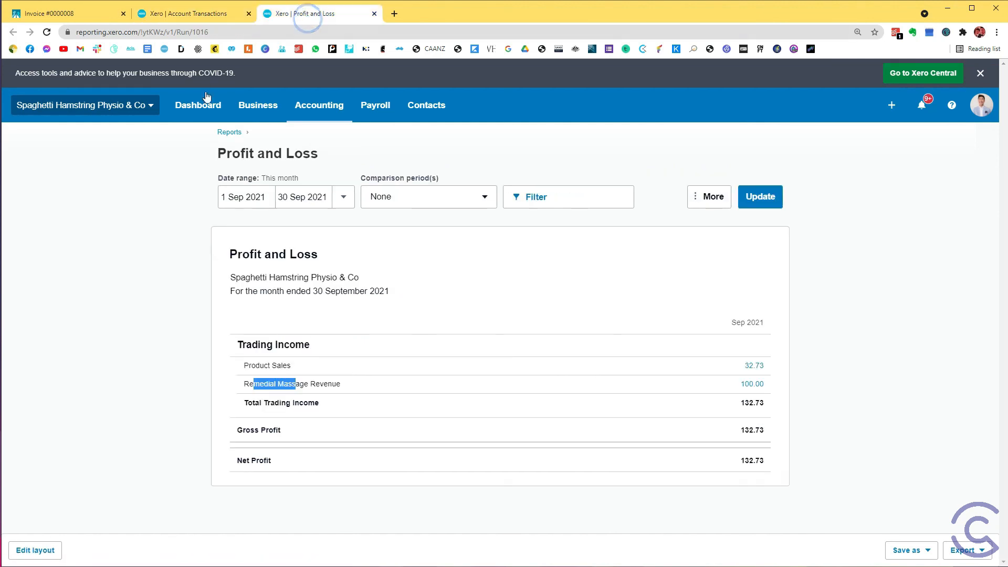
{"action": "left_click", "coordinate": [201, 103]}
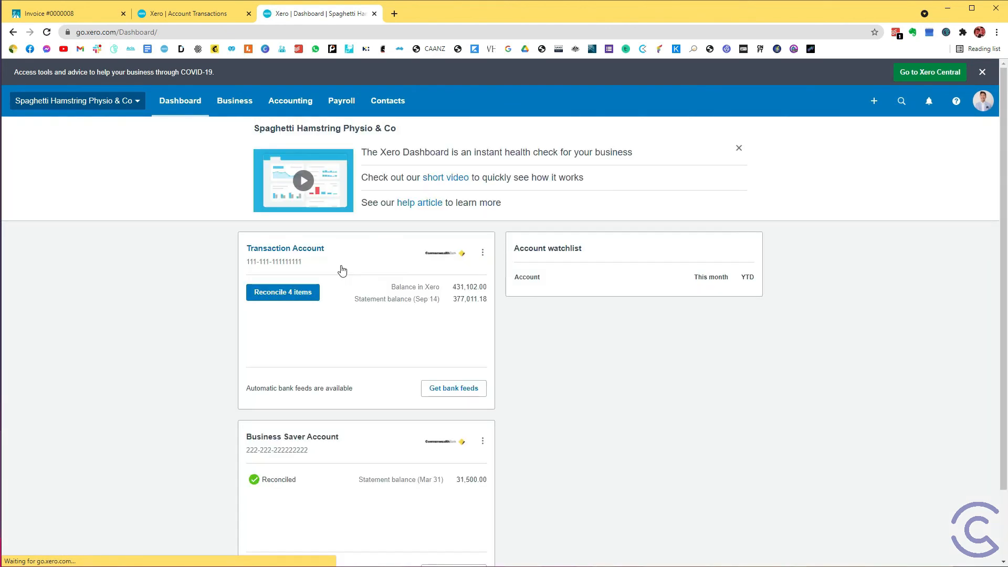
{"action": "left_click", "coordinate": [209, 13]}
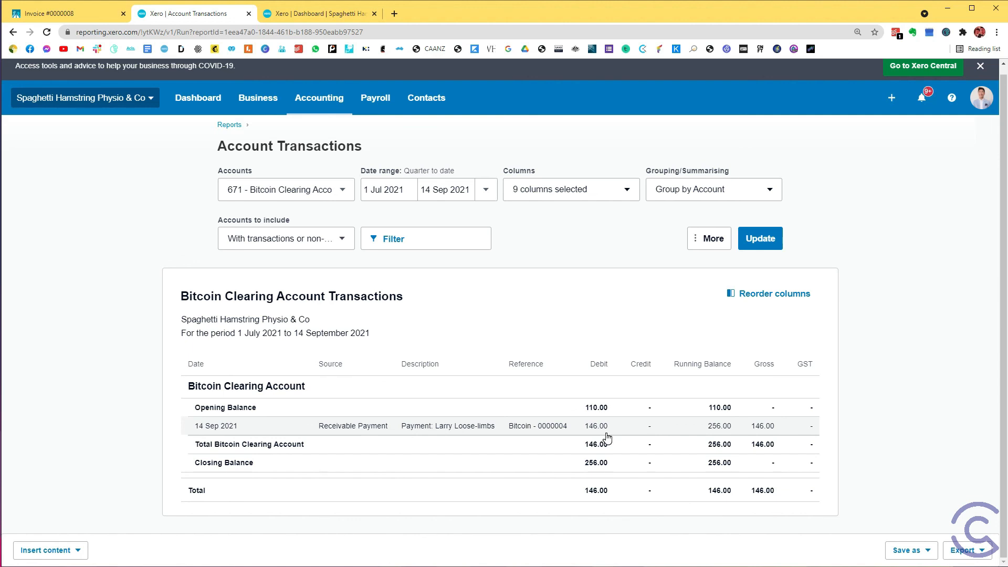
{"action": "left_click_drag", "start_coordinate": [714, 462], "coordinate": [724, 462]}
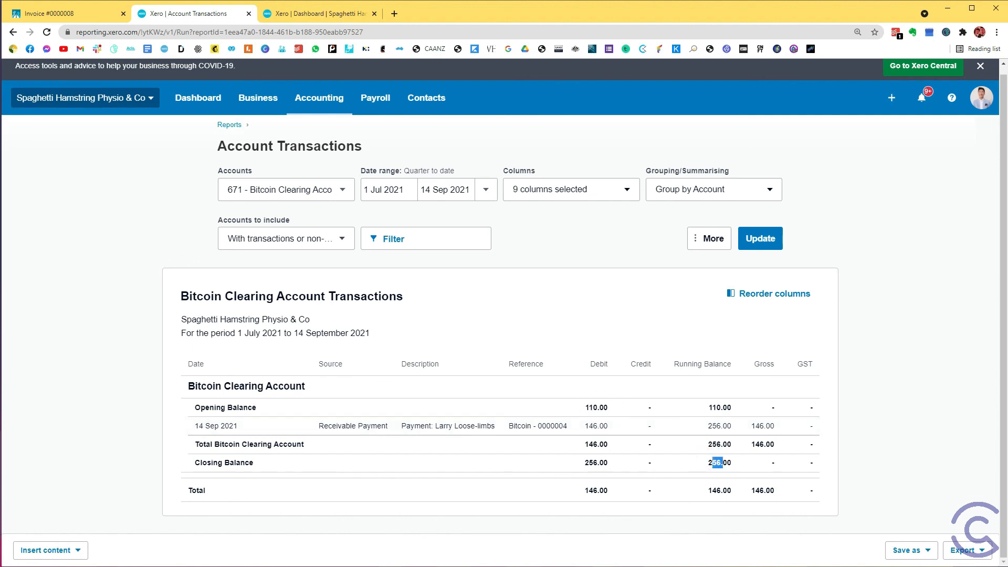
{"action": "left_click", "coordinate": [335, 15]}
{"action": "left_click", "coordinate": [315, 293]}
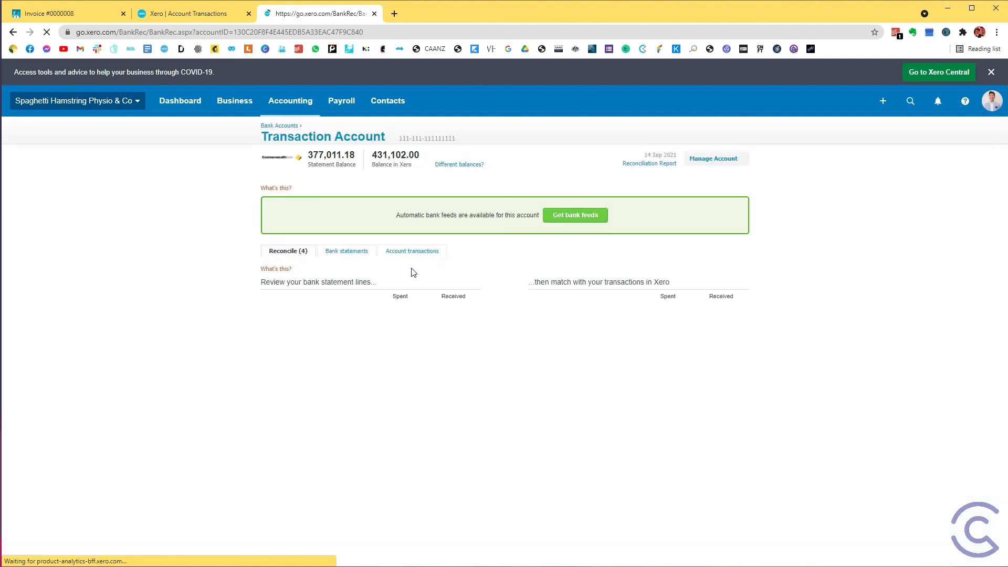
Reconcile the 14 Sep 2021 bitcoin receipt of 146.00 using contact Bitcoin and account 671 - Bitcoin Clearing Account.
{"action": "scroll", "coordinate": [412, 272], "scroll_direction": "down", "scroll_amount": 4}
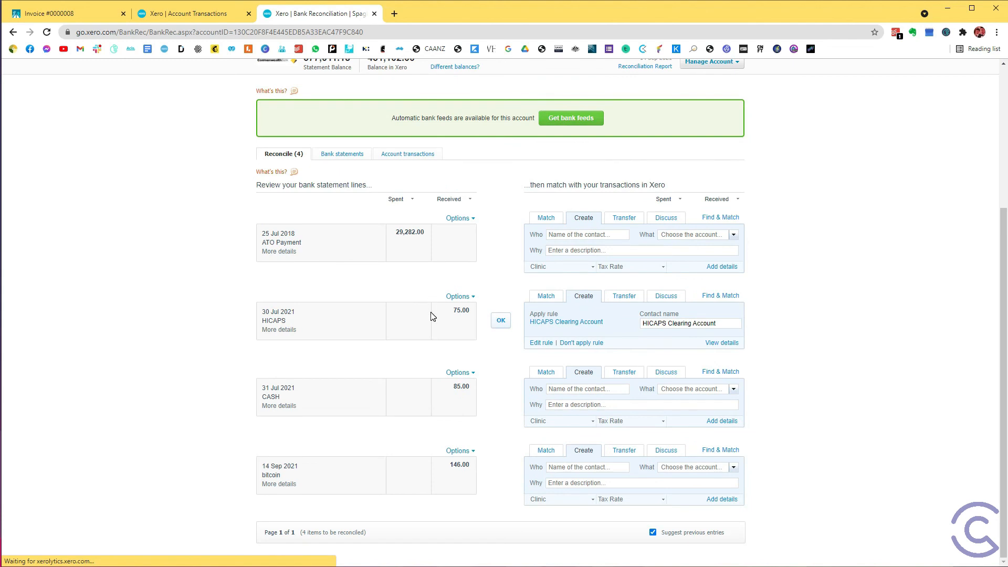
{"action": "left_click_drag", "start_coordinate": [270, 463], "coordinate": [313, 481]}
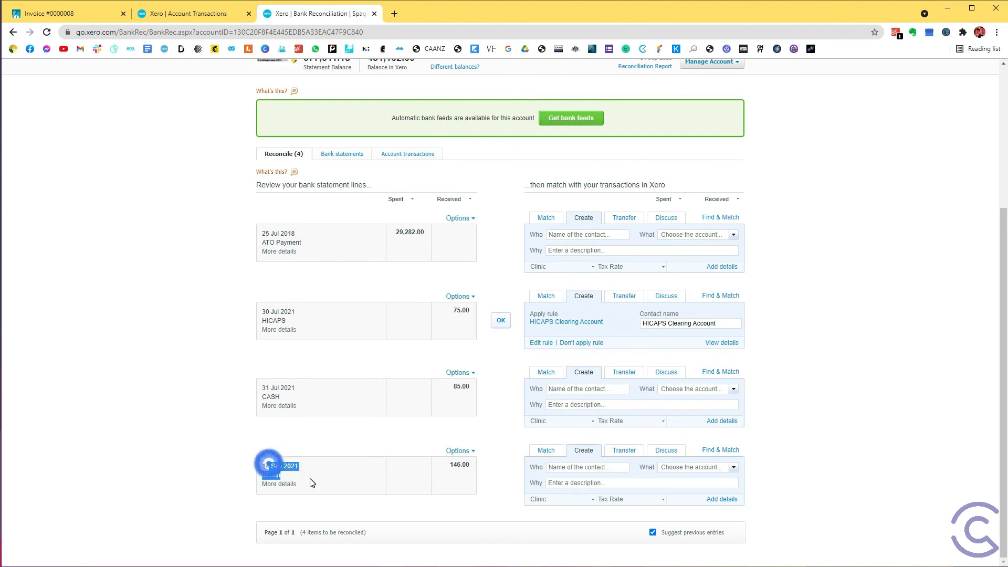
{"action": "left_click_drag", "start_coordinate": [453, 465], "coordinate": [463, 464]}
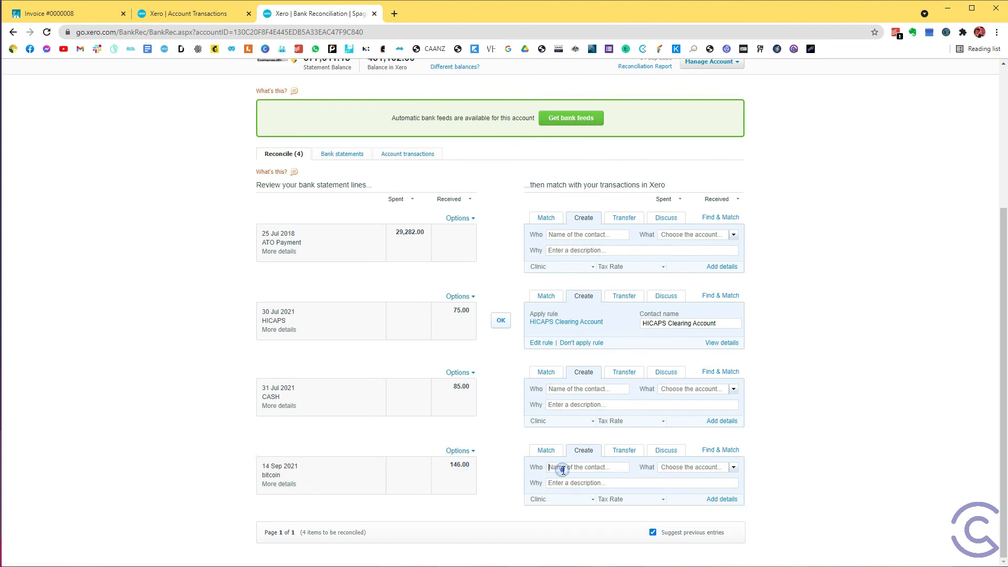
{"action": "left_click", "coordinate": [597, 464]}
{"action": "type", "text": "Bitcoin"}
{"action": "key", "text": "Tab"}
{"action": "type", "text": "Bit"}
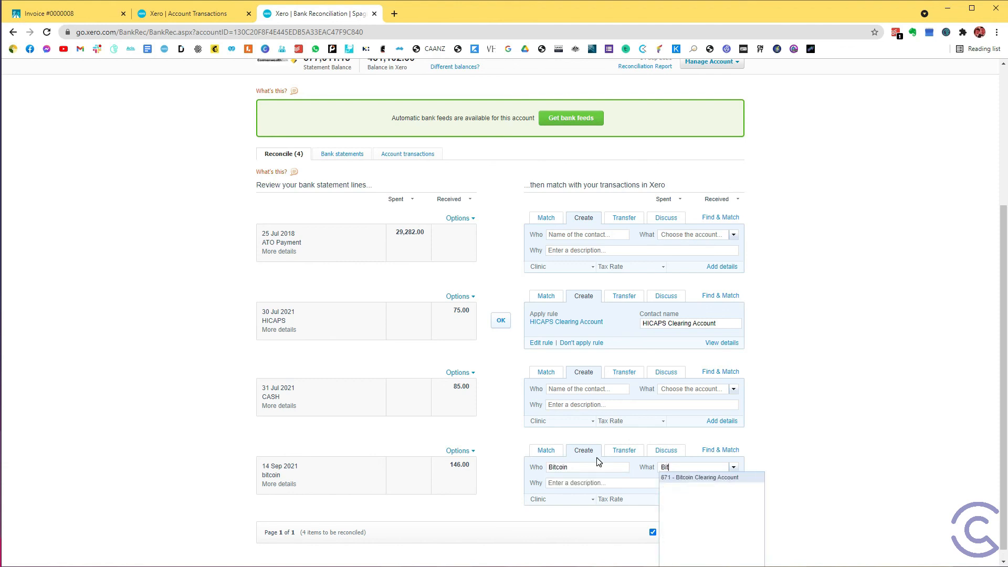
{"action": "left_click", "coordinate": [674, 479]}
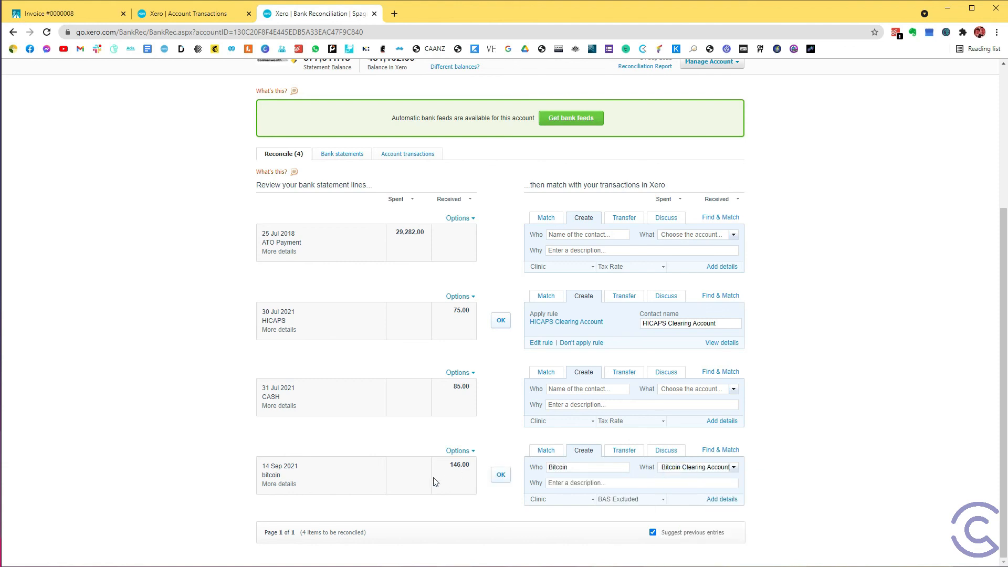
{"action": "left_click_drag", "start_coordinate": [266, 476], "coordinate": [281, 475]}
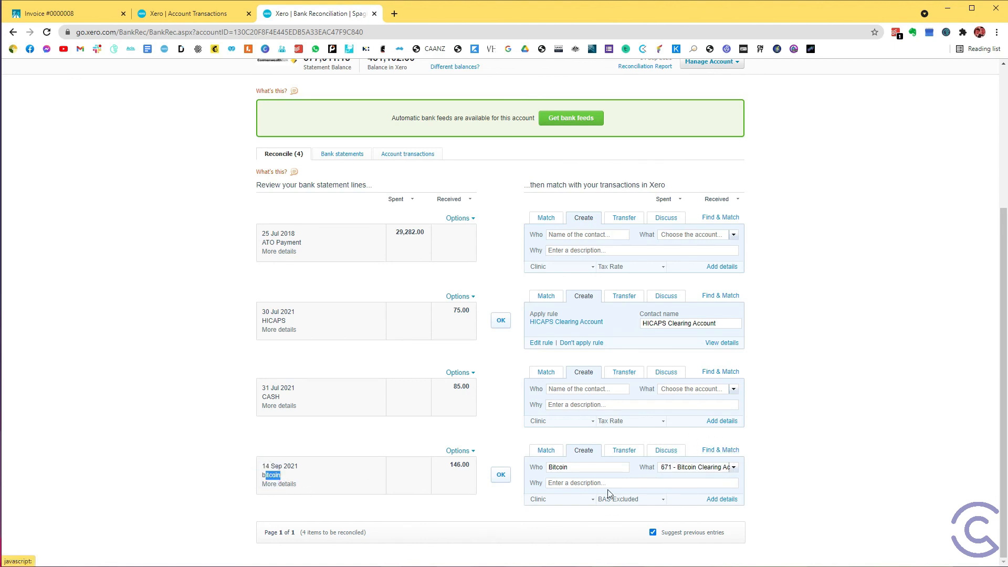
{"action": "left_click", "coordinate": [506, 477]}
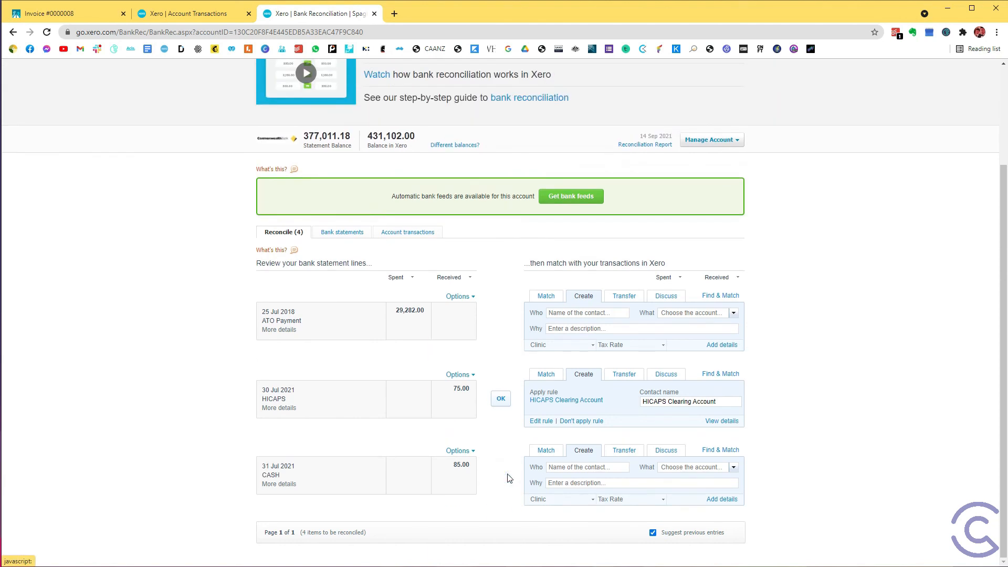
Reopen the Balance Sheet, check the Bitcoin Clearing Account balance under current assets, and open its account transactions.
{"action": "left_click", "coordinate": [164, 12]}
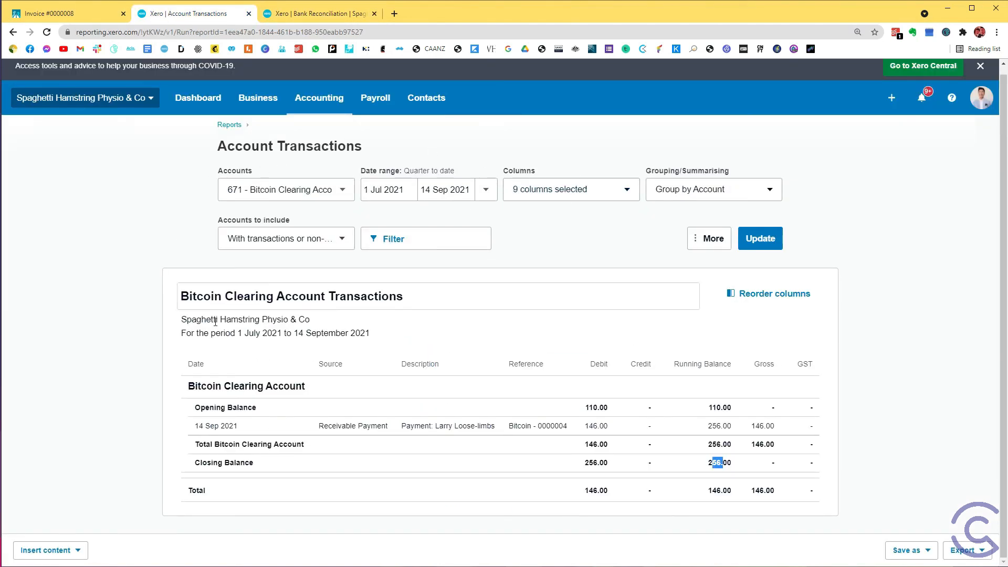
{"action": "left_click", "coordinate": [331, 96]}
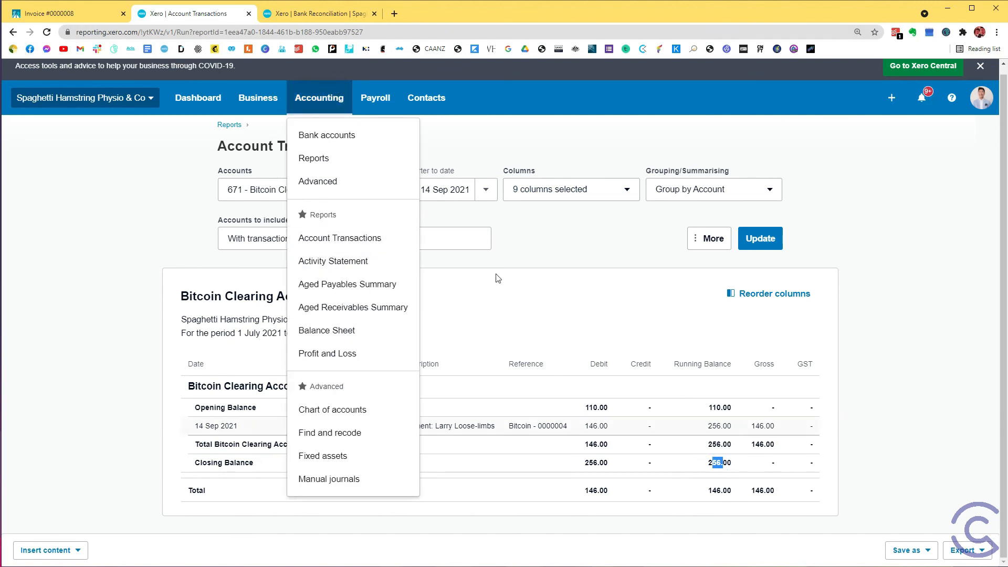
{"action": "left_click", "coordinate": [324, 330]}
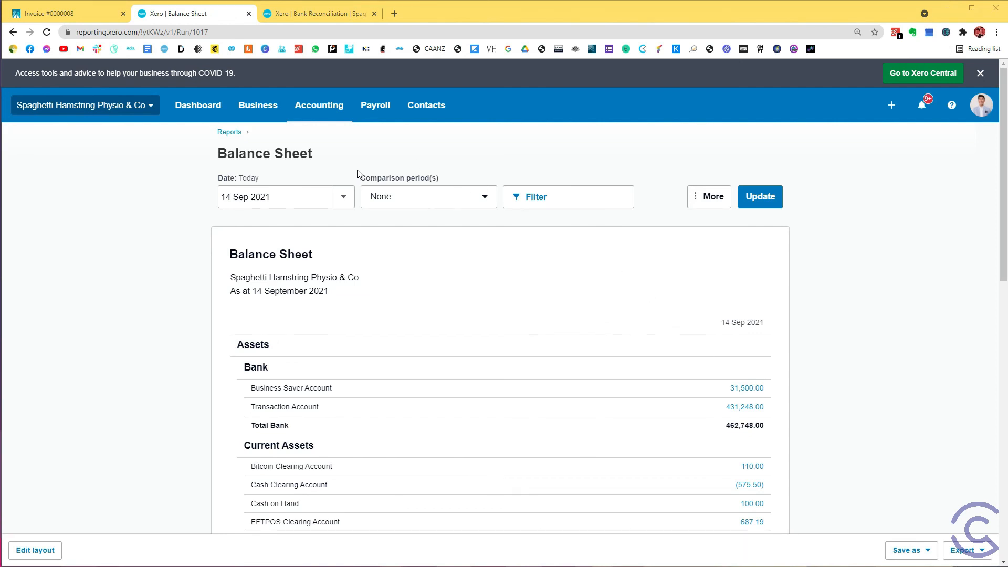
{"action": "scroll", "coordinate": [301, 169], "scroll_direction": "down", "scroll_amount": 4}
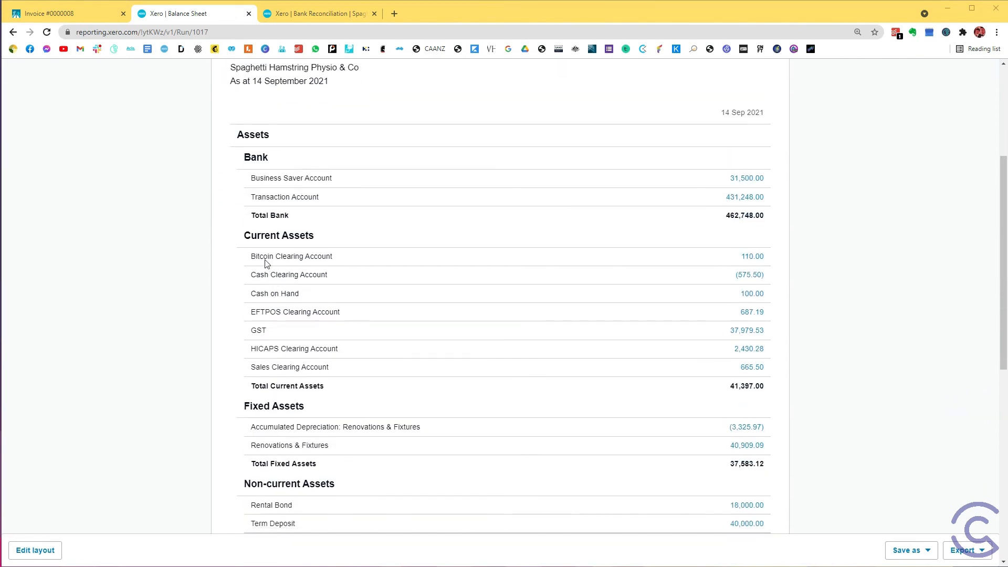
{"action": "left_click_drag", "start_coordinate": [256, 256], "coordinate": [764, 258]}
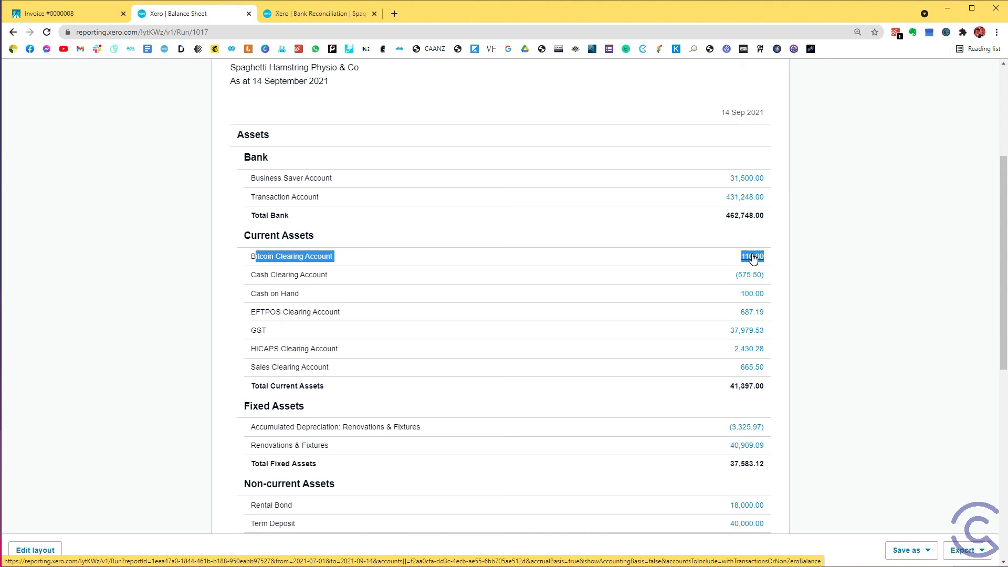
{"action": "left_click", "coordinate": [752, 257]}
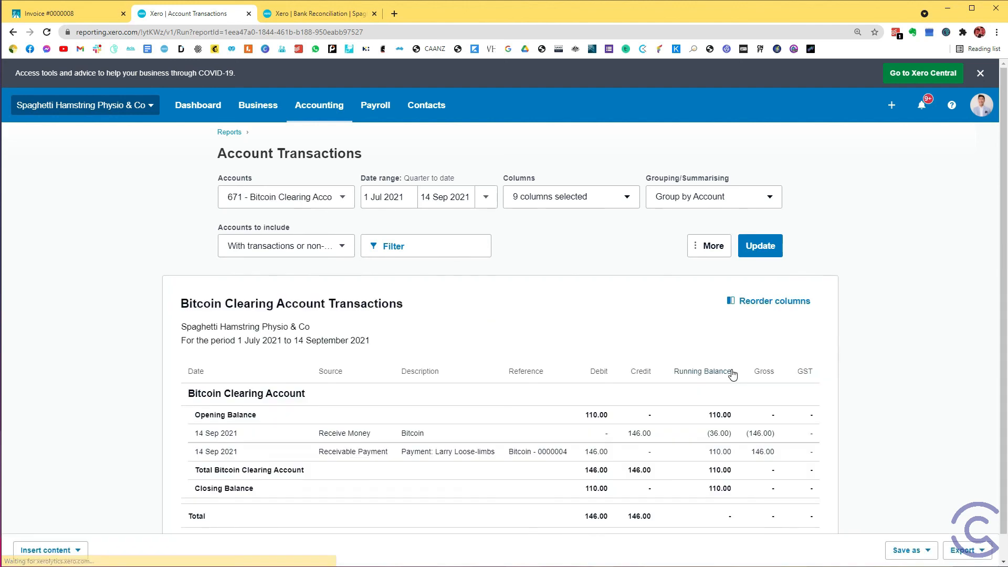
{"action": "scroll", "coordinate": [698, 405], "scroll_direction": "down", "scroll_amount": 1}
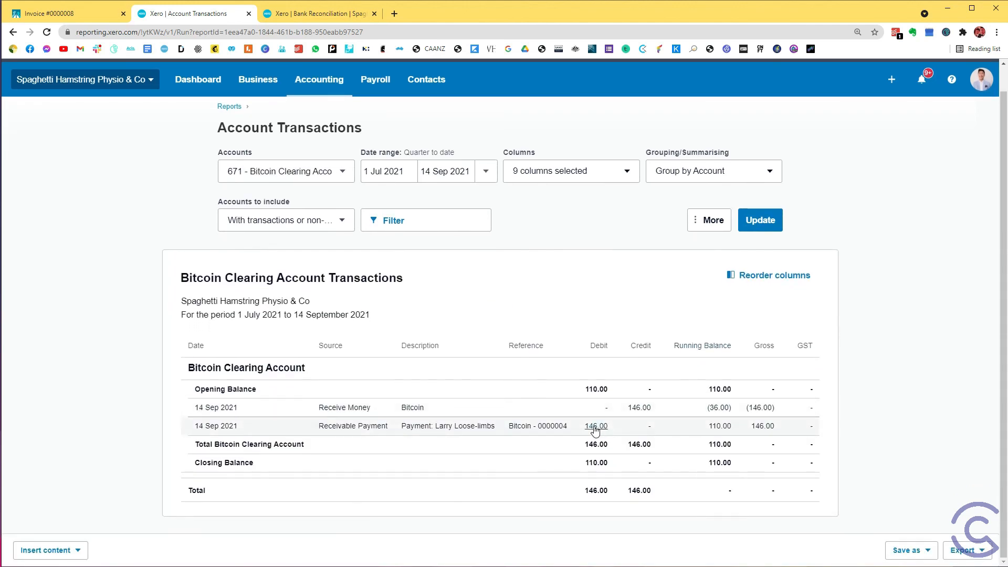